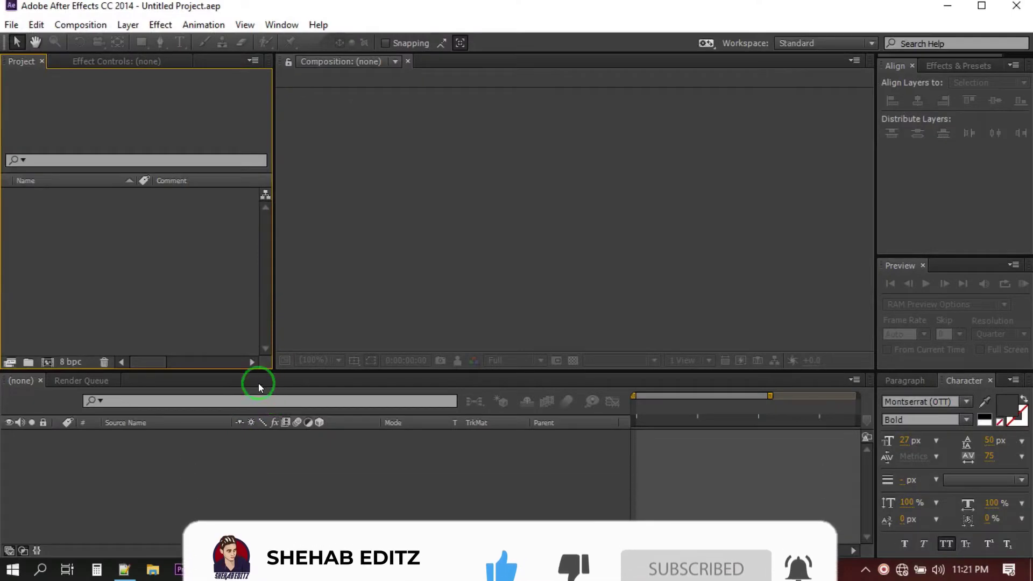
Create the new 'Main' composition at 1920×1080, 30 fps, with duration 0:00:10:00.
click(82, 25)
click(91, 42)
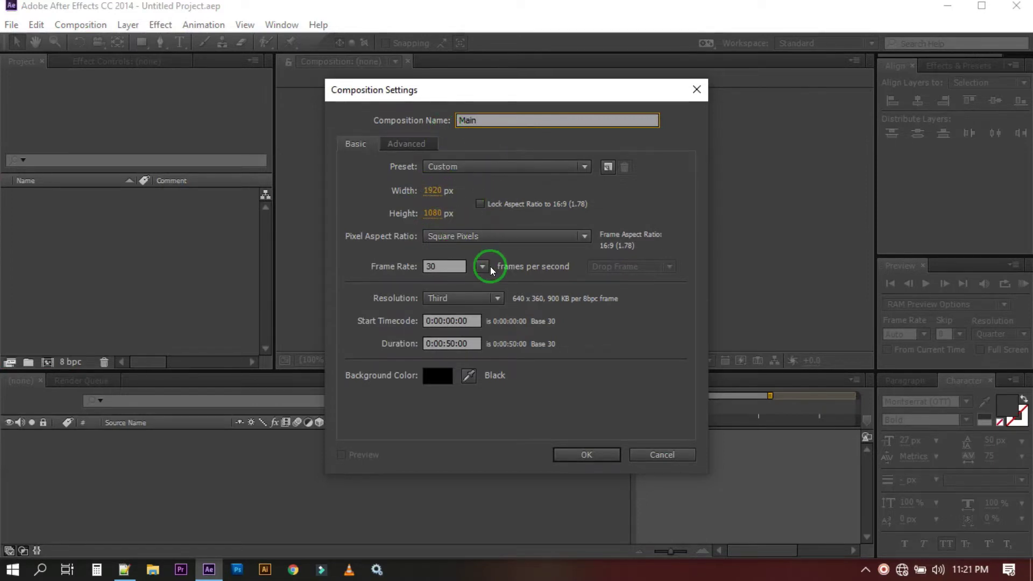
double_click(431, 267)
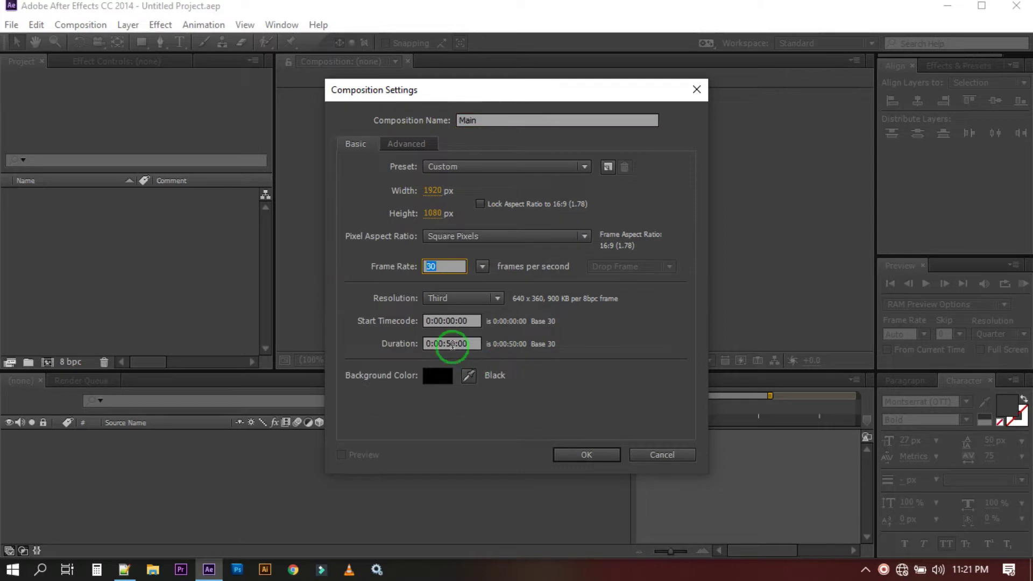
double_click(448, 344)
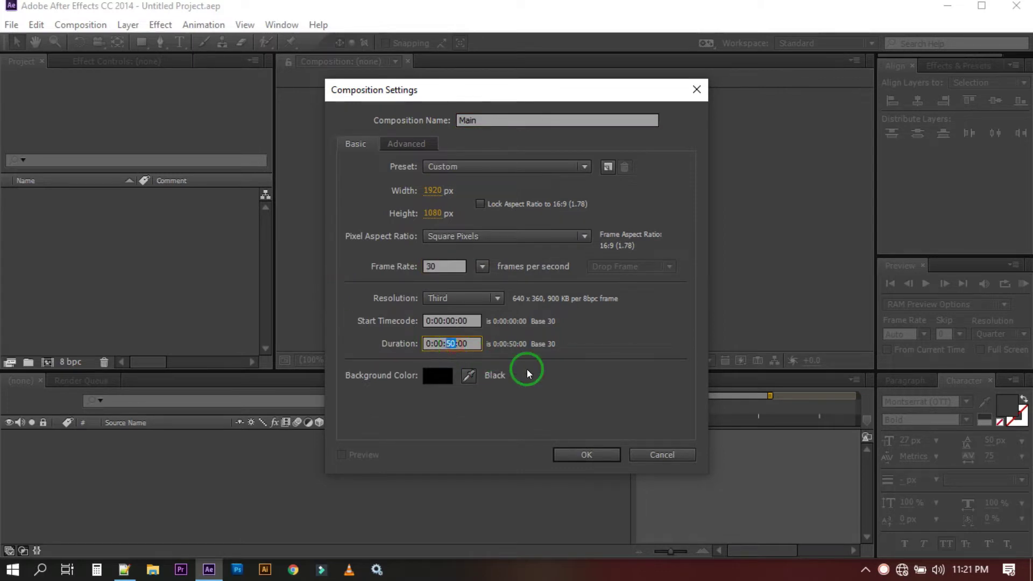
text(10)
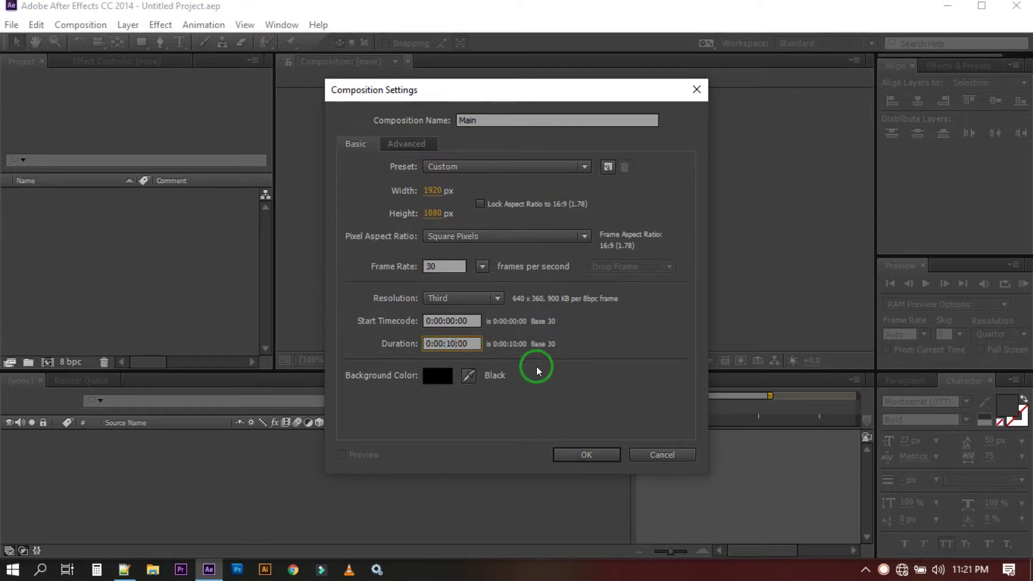
click(595, 453)
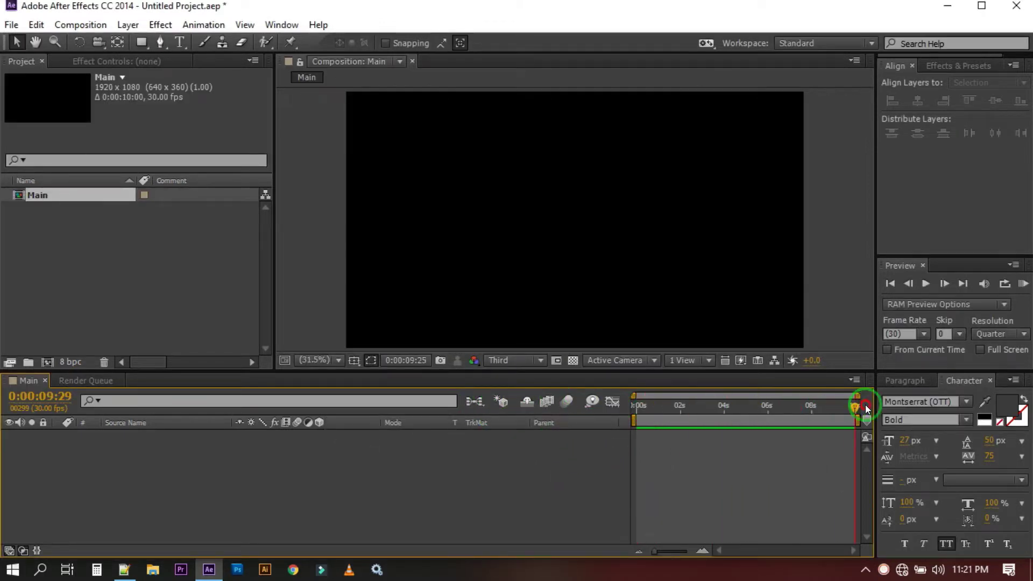
Add a new text layer at the first frame and type the title 'Lighting Effect'.
key(Home)
click(153, 484)
right_click(153, 483)
mouse_move(185, 318)
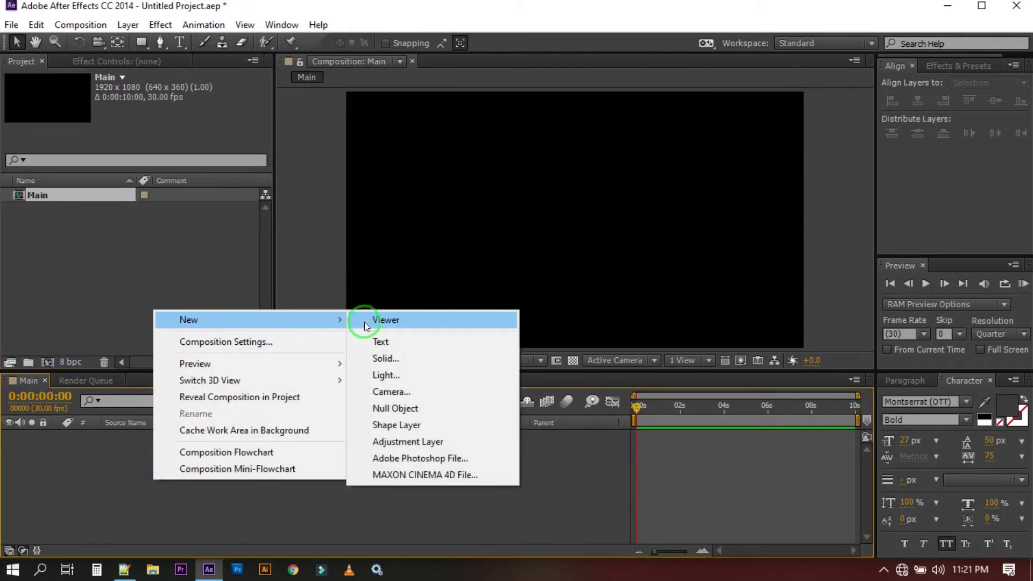
click(401, 343)
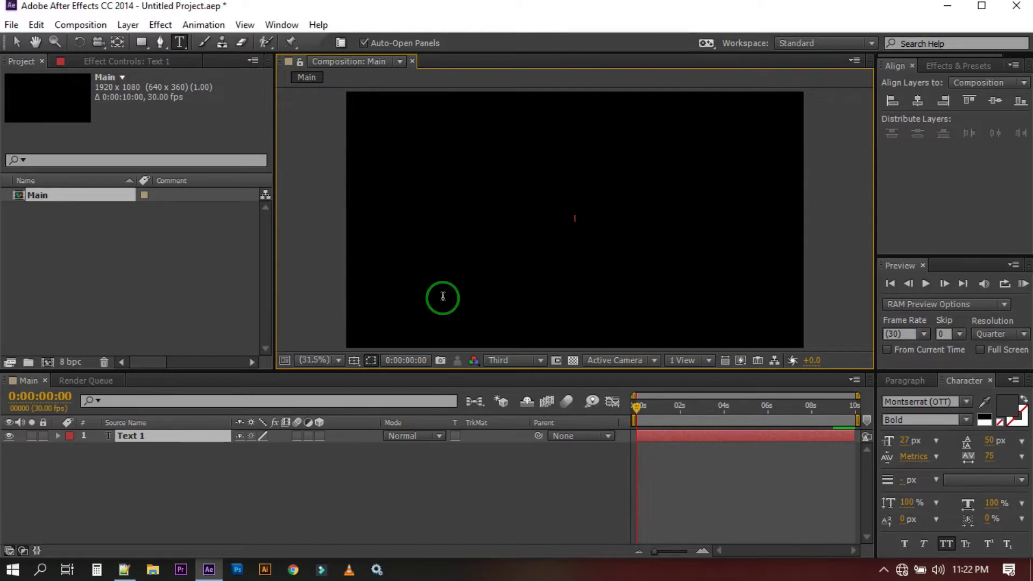
text(U)
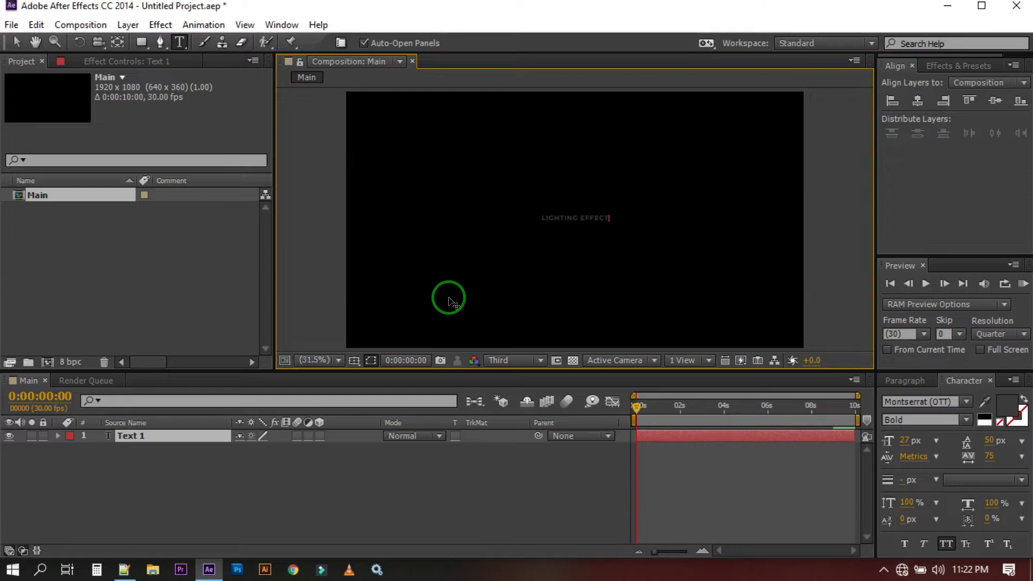
Turn off All Caps on the title and enlarge it to 81 px.
key(ctrl+a)
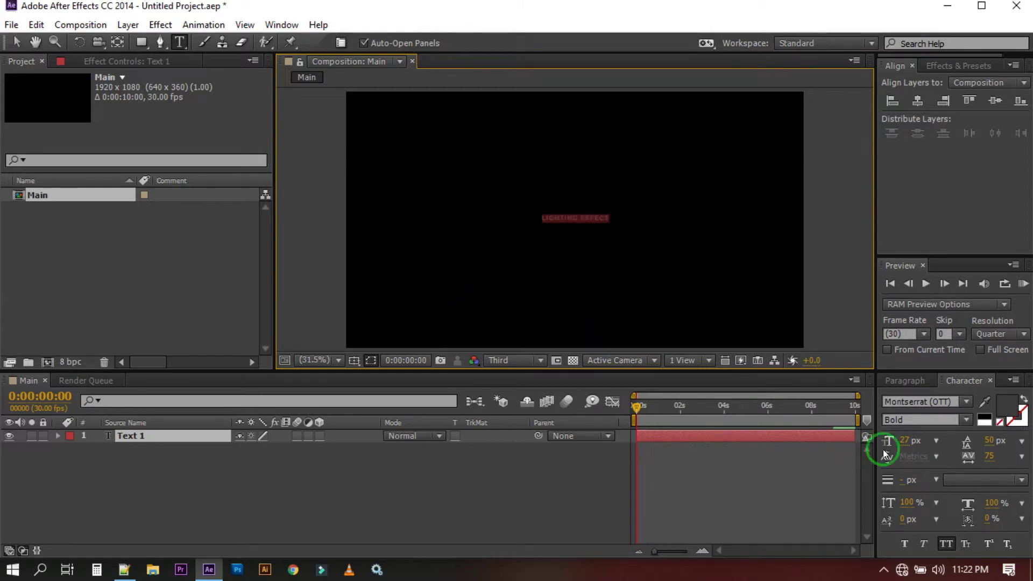
click(947, 544)
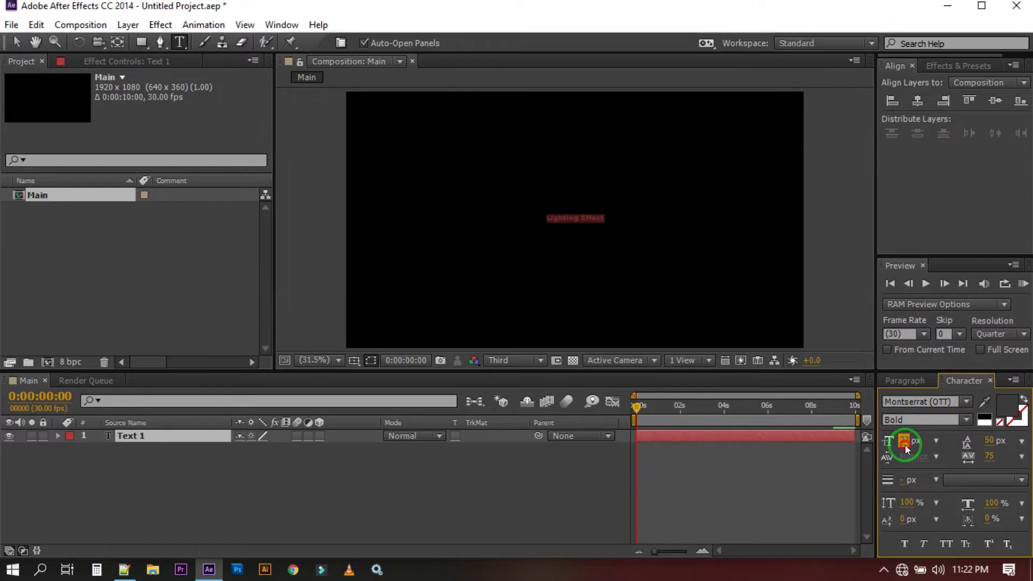
drag(906, 449, 943, 442)
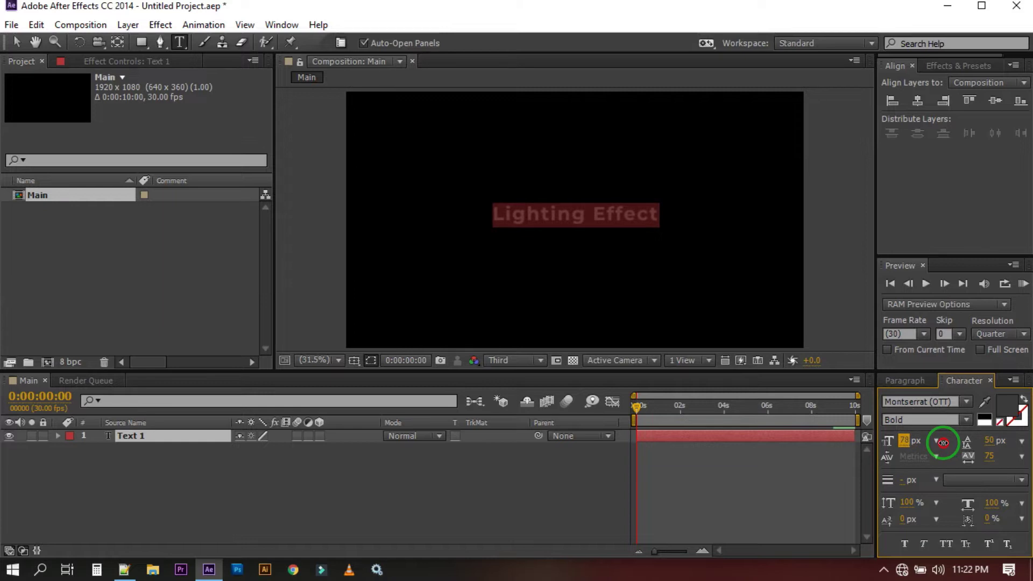
drag(944, 443, 945, 442)
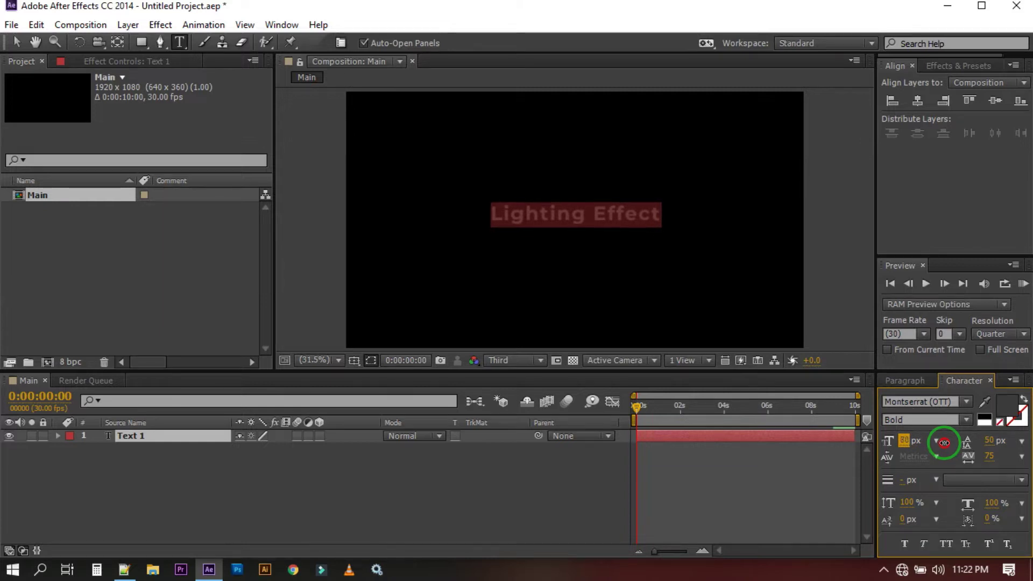
click(226, 458)
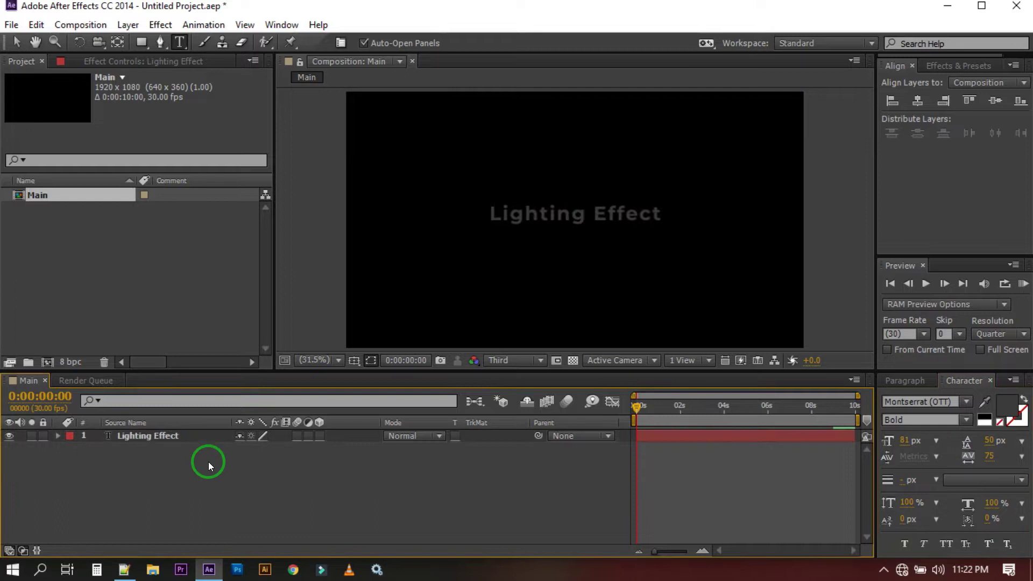
Set the Lighting Effect layer's fill colour to white (FFFFFF).
click(115, 436)
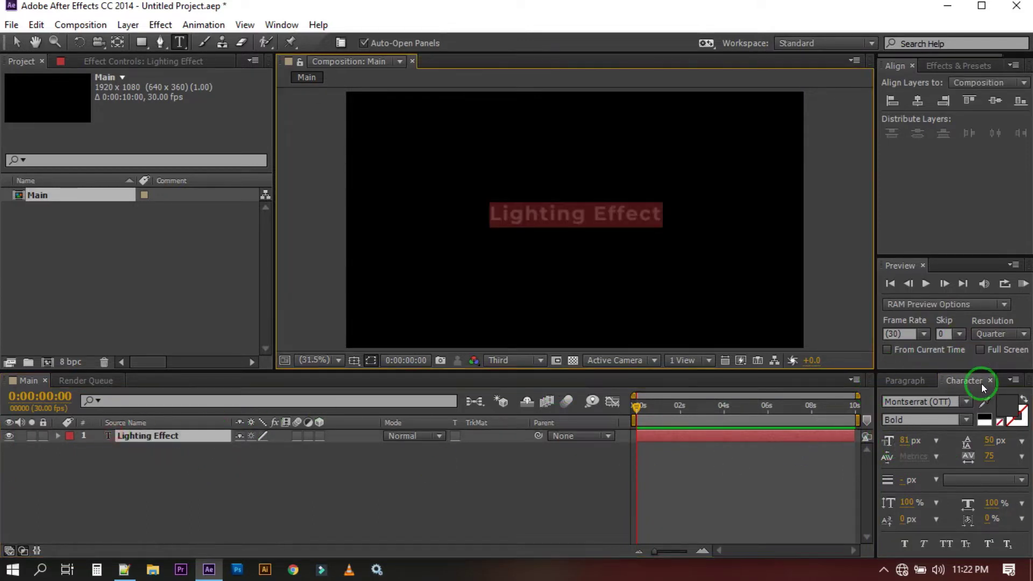
click(1007, 407)
drag(231, 335, 115, 259)
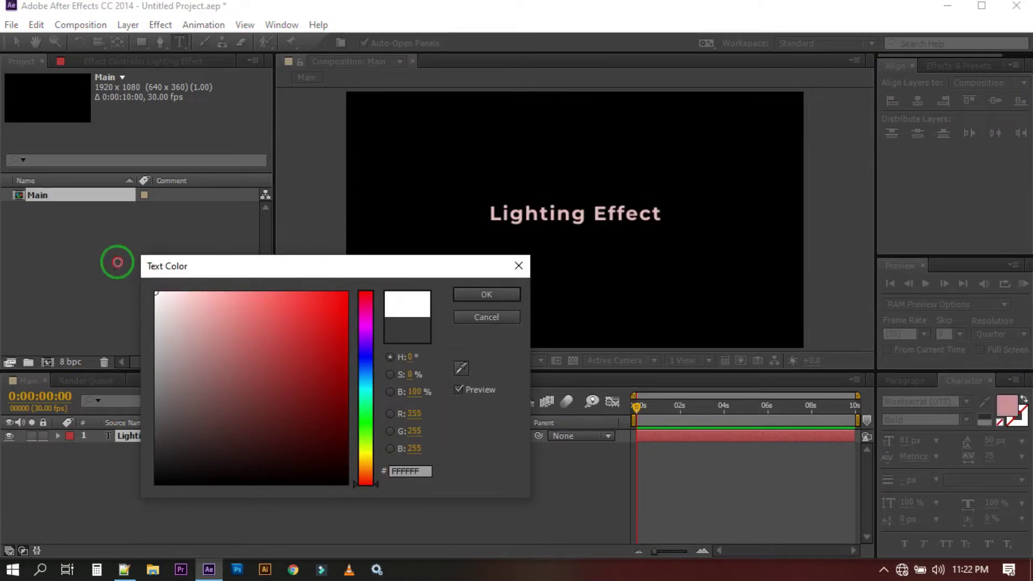
click(482, 294)
click(358, 408)
click(115, 463)
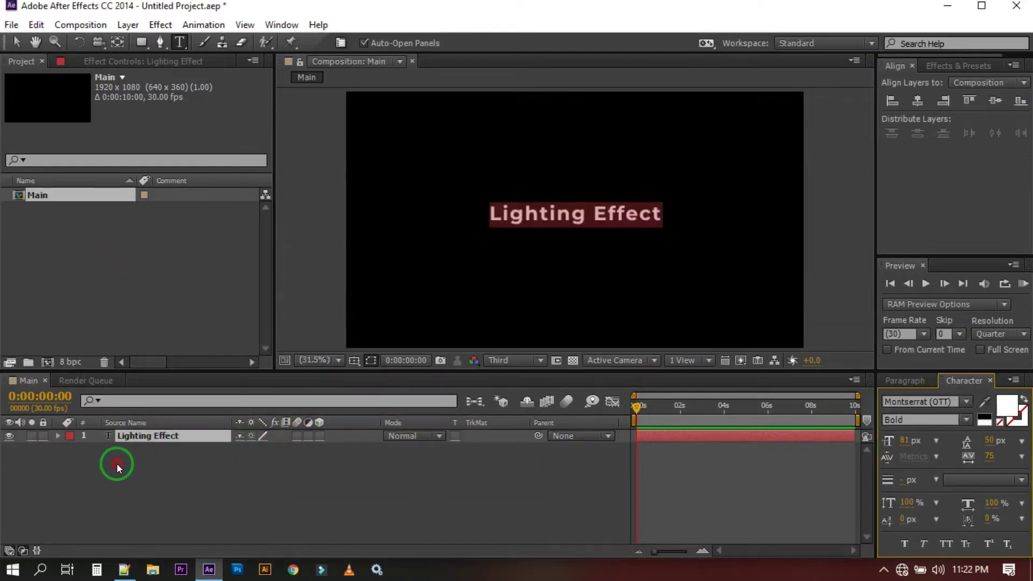
click(115, 437)
Pre-compose the Lighting Effect layer with Move all attributes into a comp named 'Text'.
right_click(120, 437)
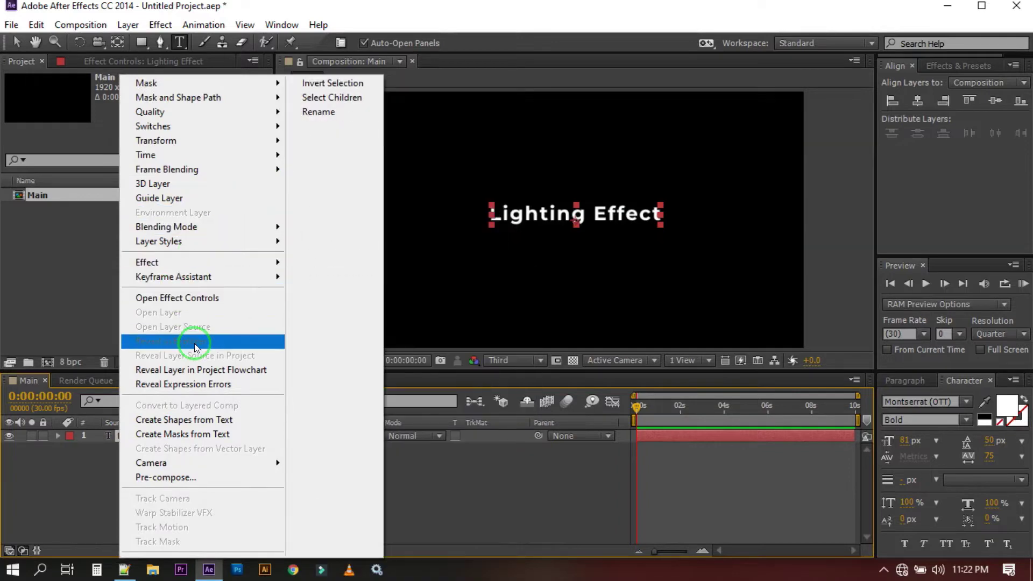
click(187, 476)
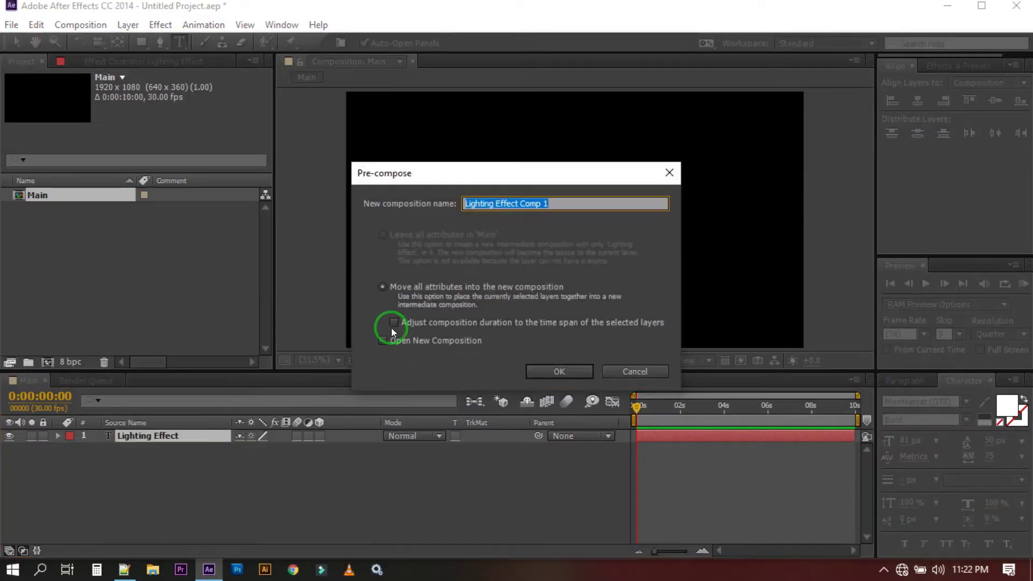
click(389, 285)
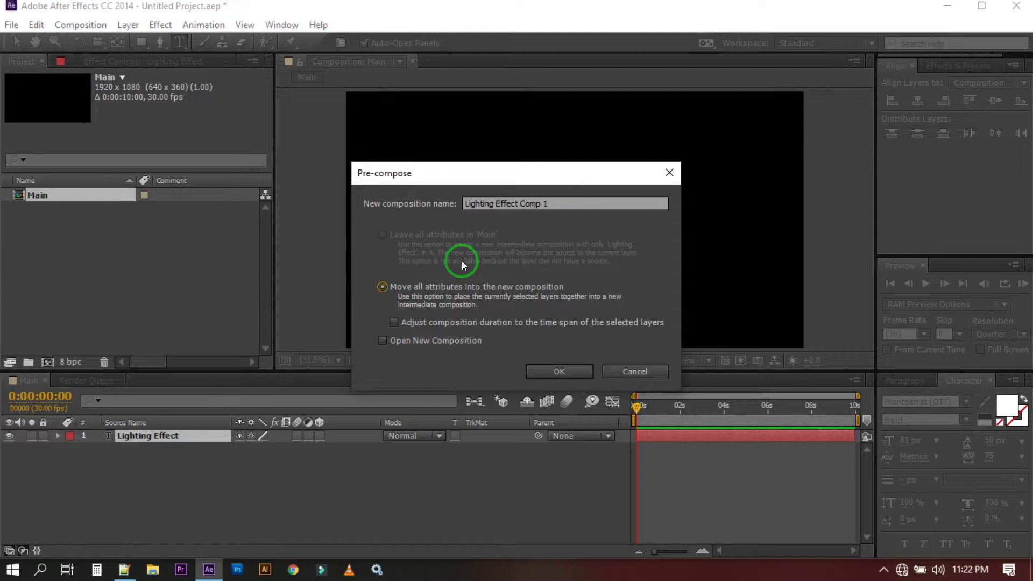
click(562, 200)
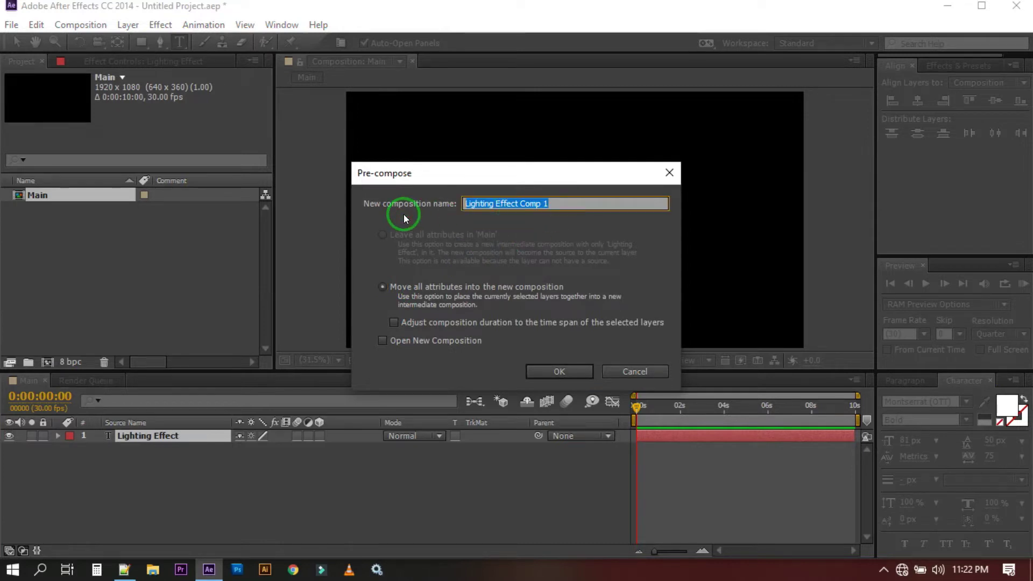
text(Text)
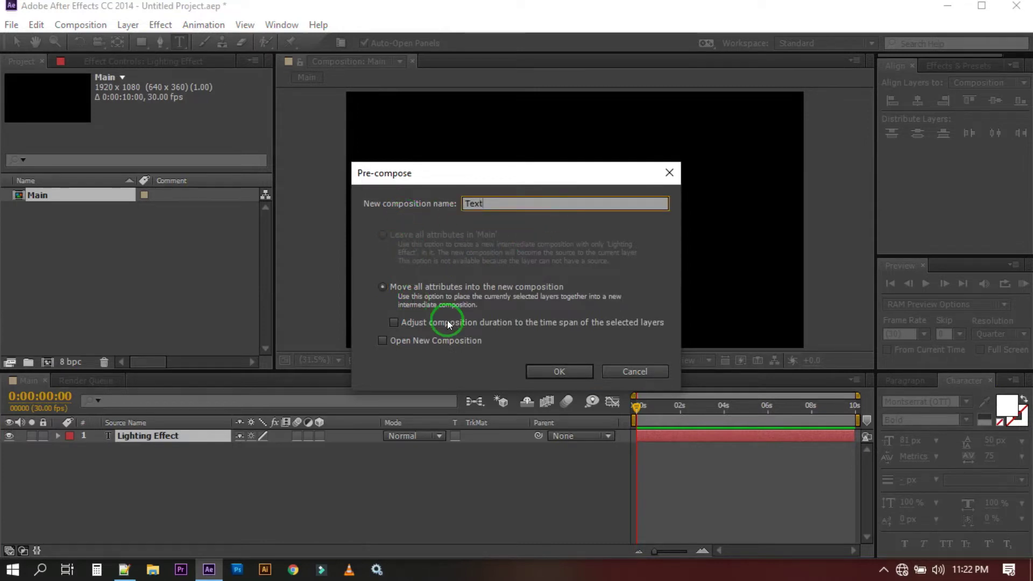
click(543, 368)
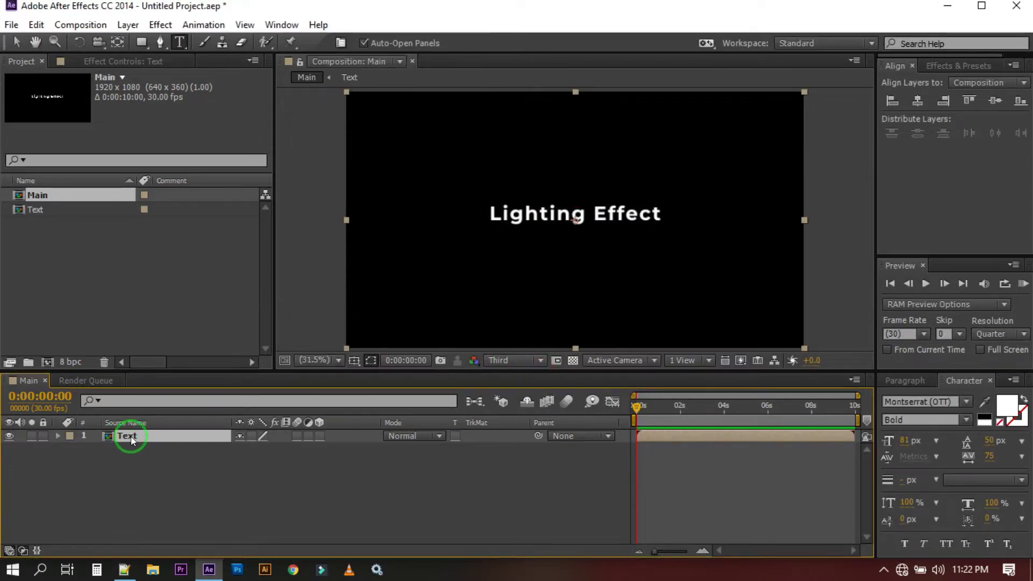
Auto-trace the Text layer into masks using the default Auto-trace settings.
click(129, 25)
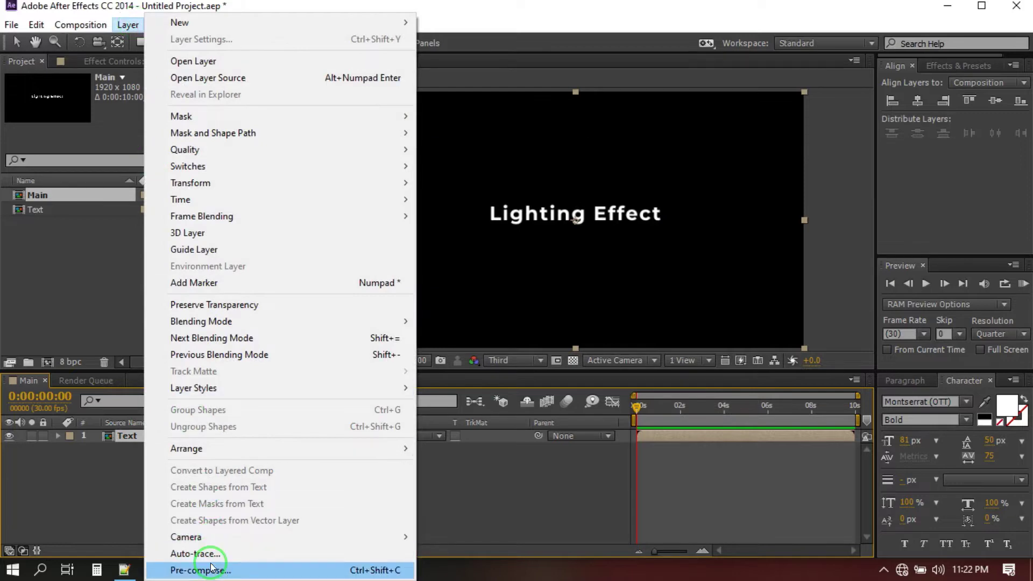
click(196, 554)
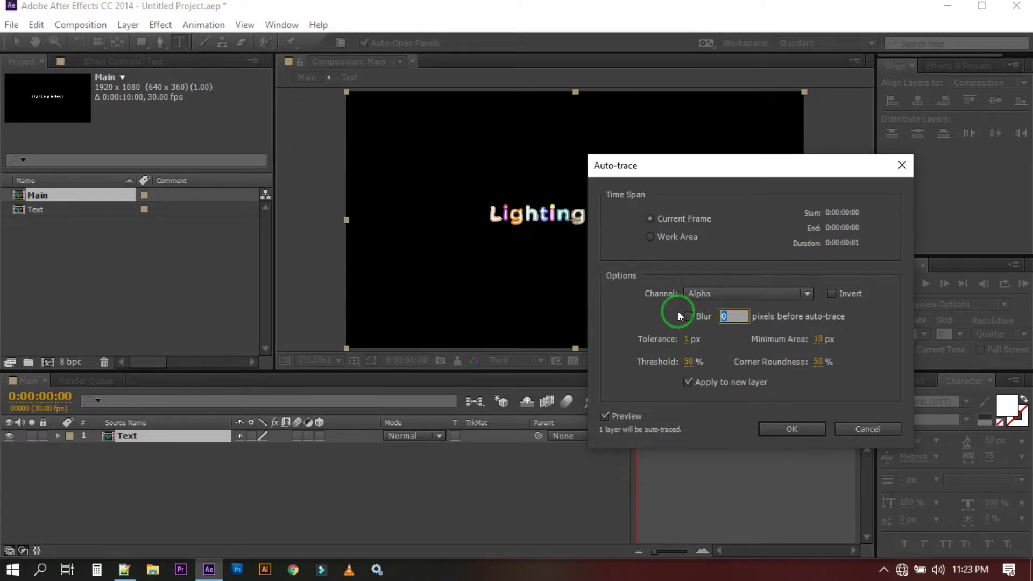
click(792, 429)
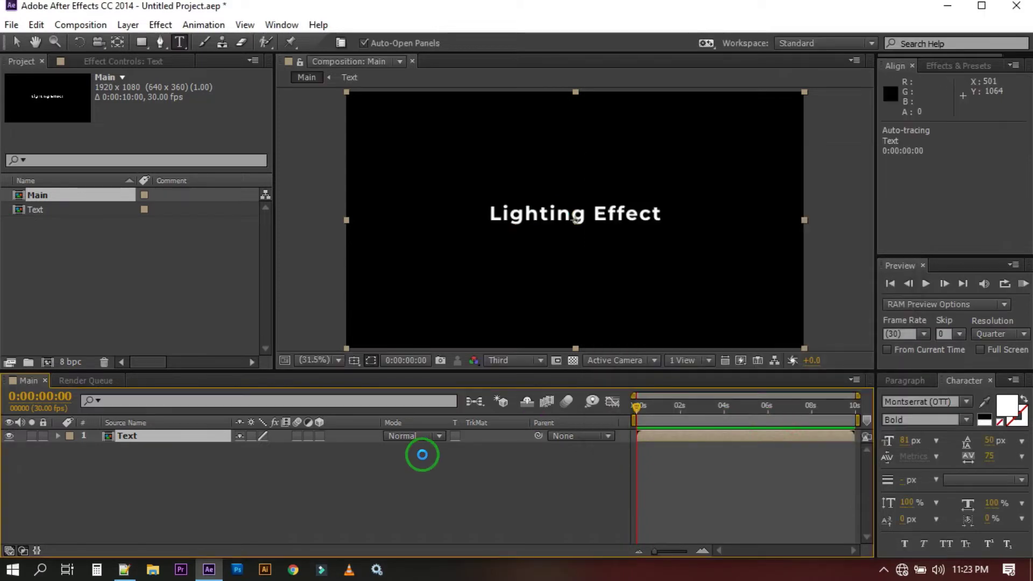
Hide the original Text layer and turn off mask outlines in the viewer.
click(154, 465)
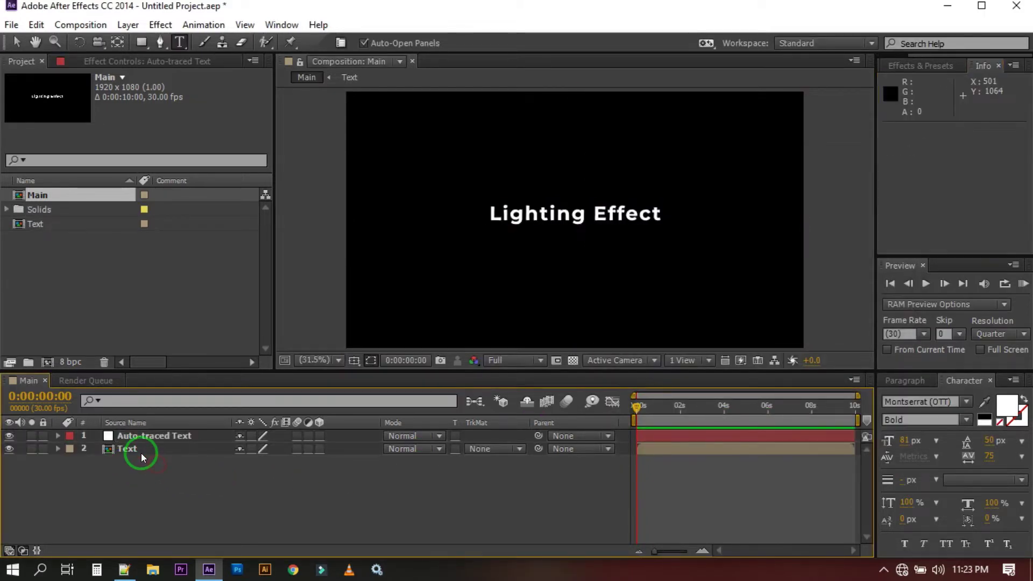
click(9, 448)
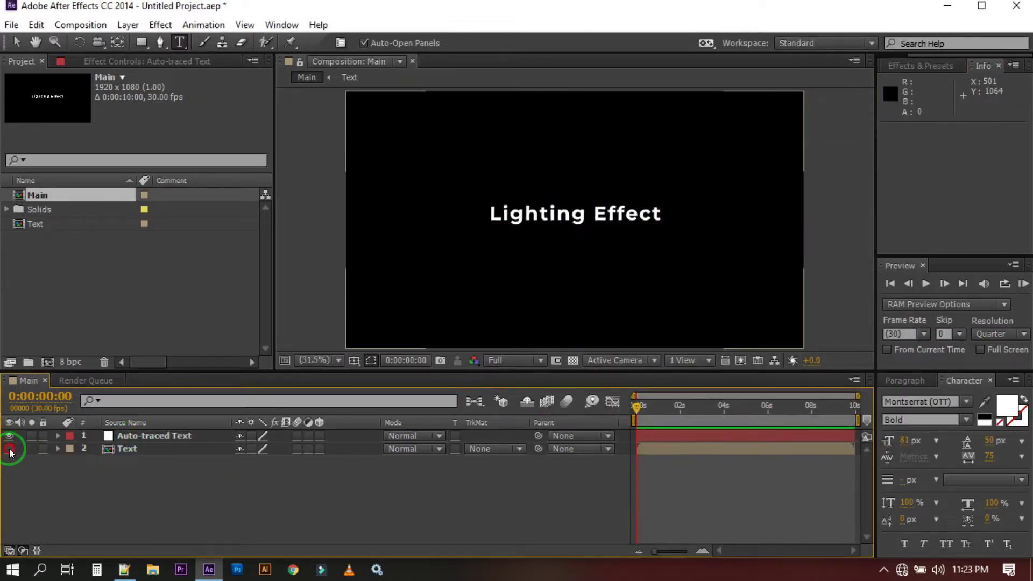
click(128, 436)
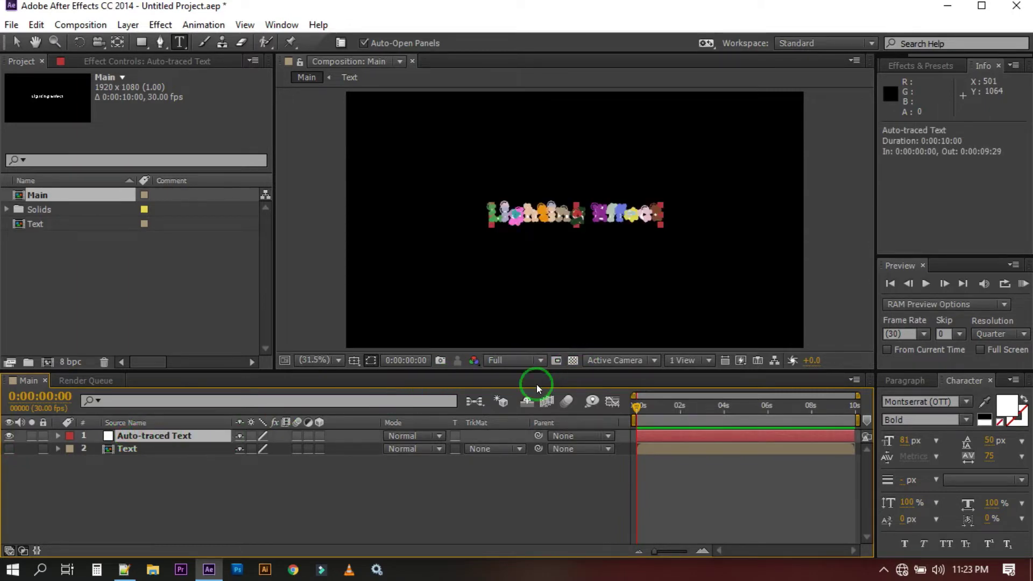
click(367, 362)
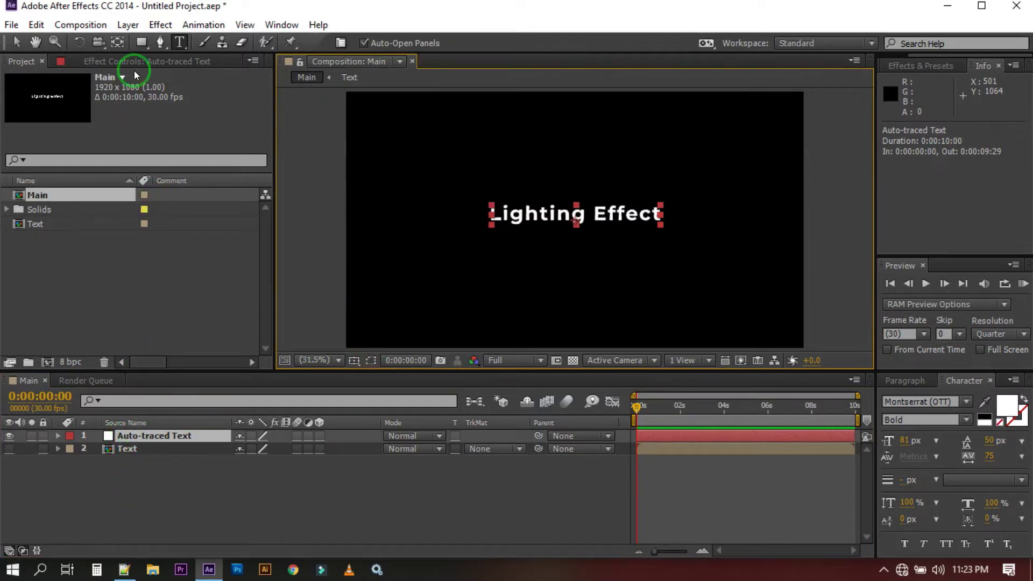
Apply the Video Copilot Saber effect to the Auto-traced Text layer.
click(156, 24)
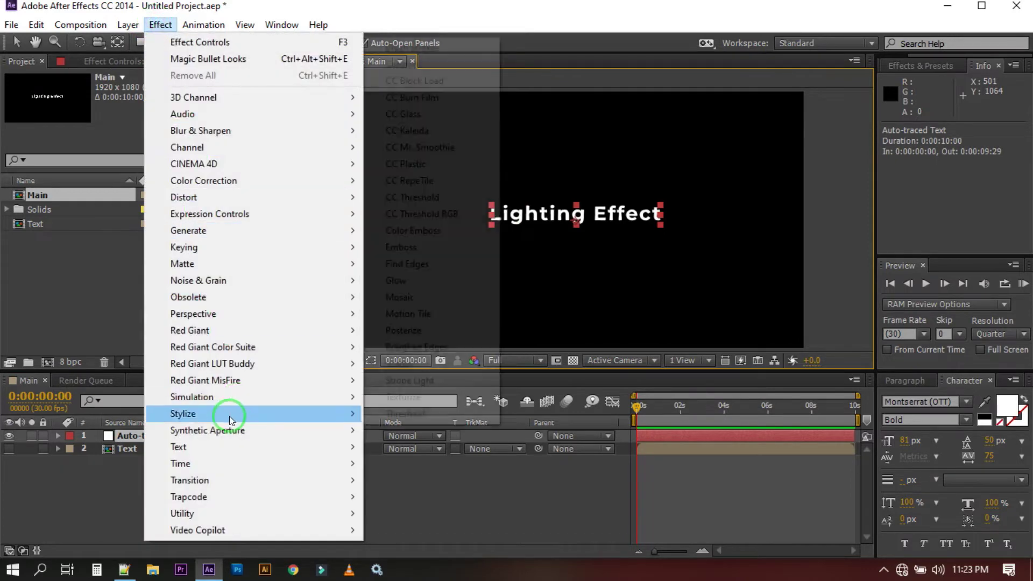
mouse_move(248, 531)
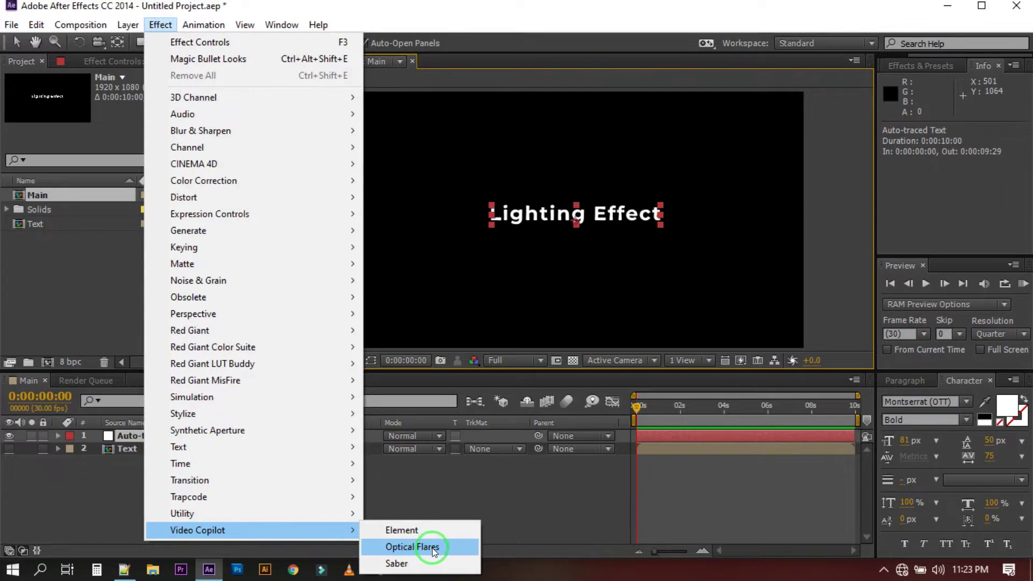
click(399, 564)
key(v)
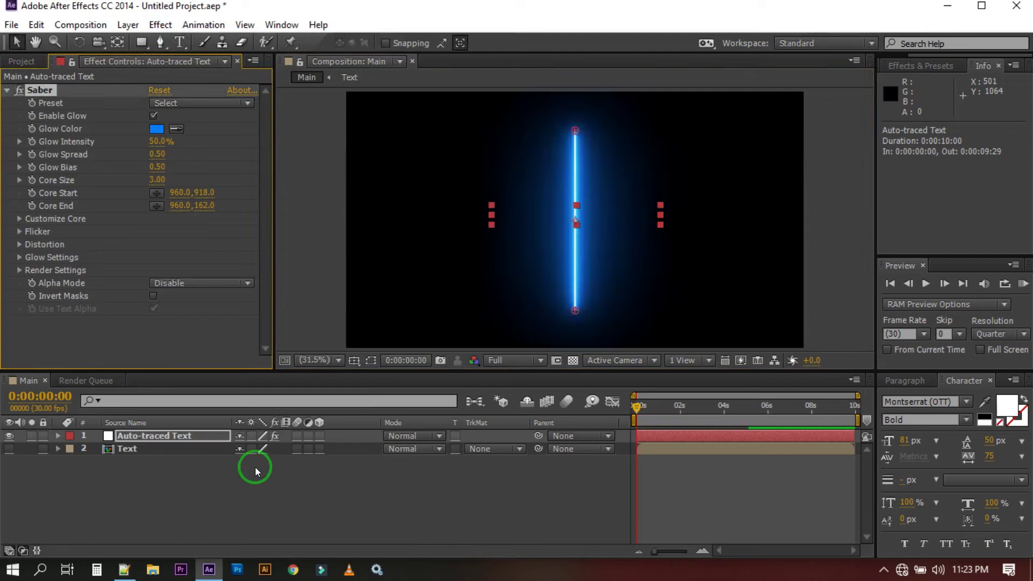
Set Saber's Customize Core type to Layer Masks.
click(20, 220)
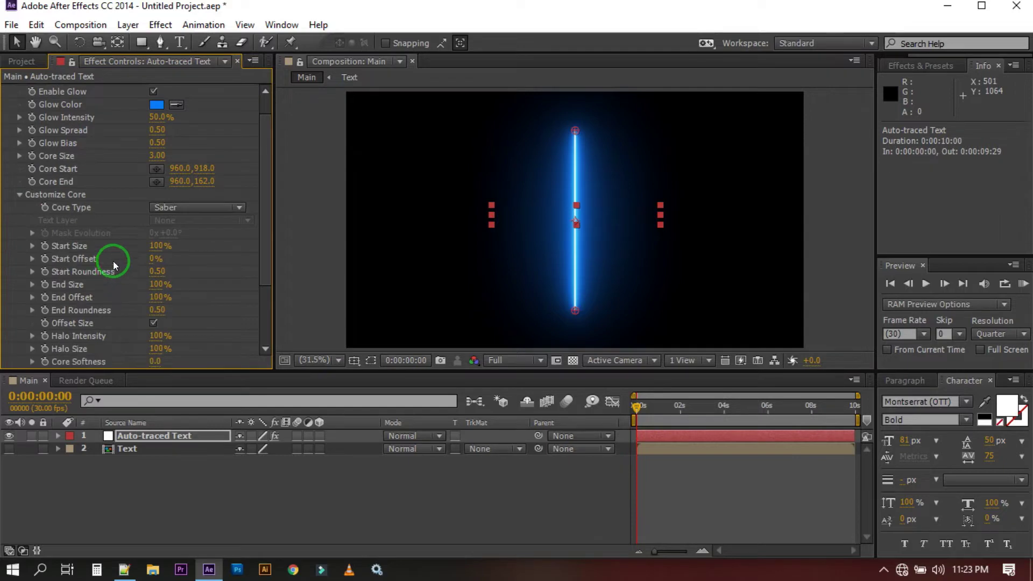
click(175, 208)
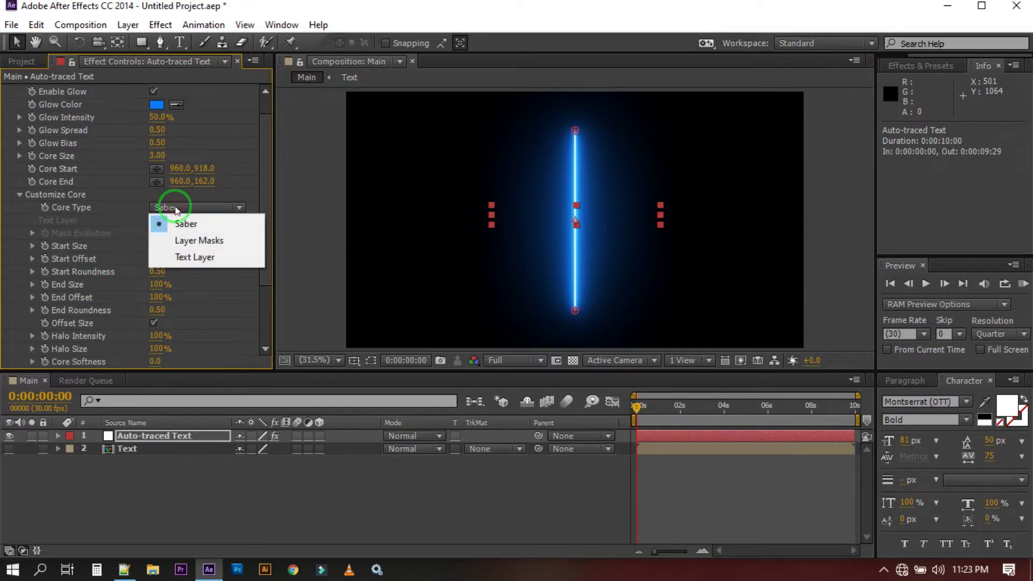
click(205, 257)
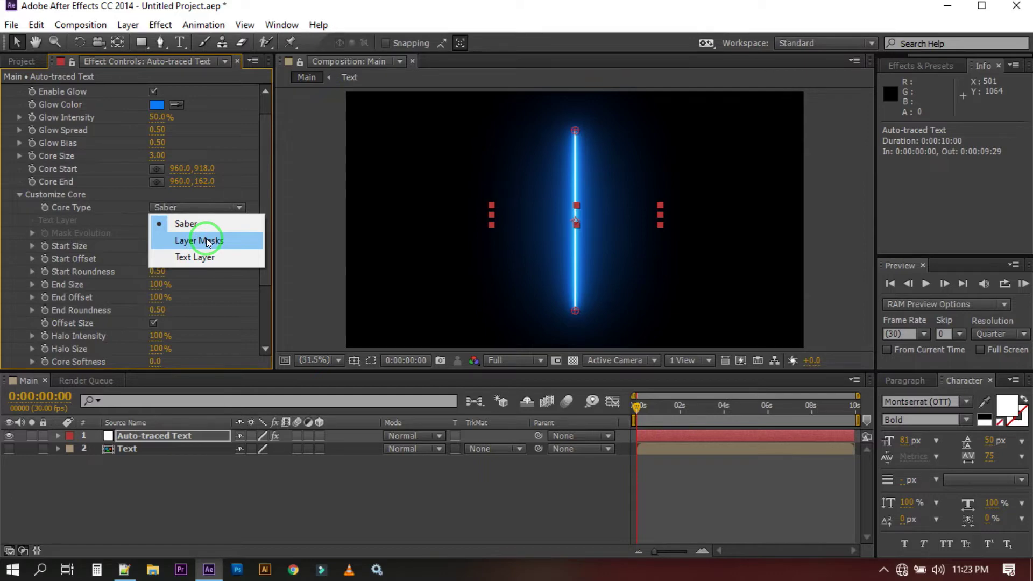
click(204, 258)
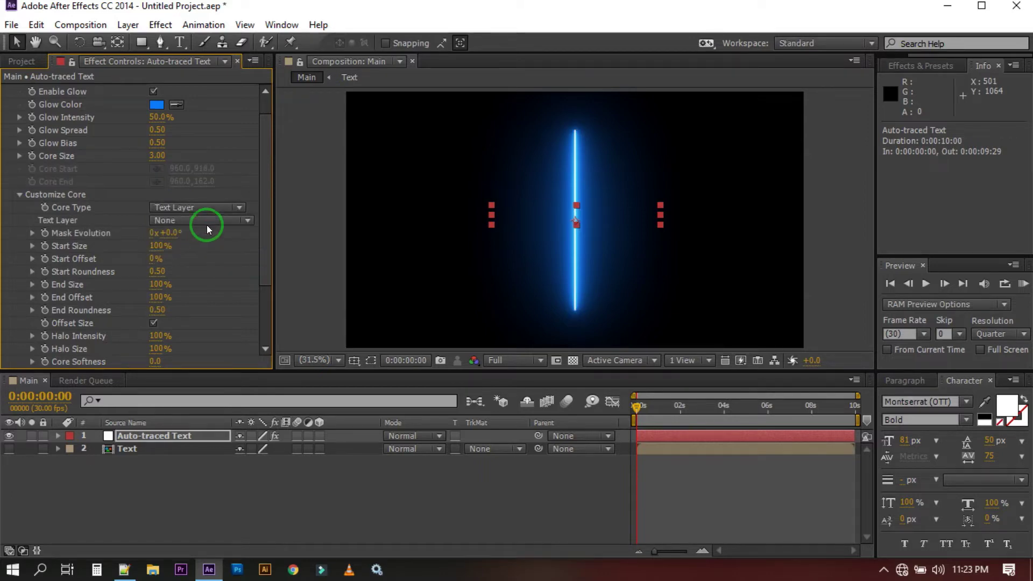
click(194, 208)
click(199, 240)
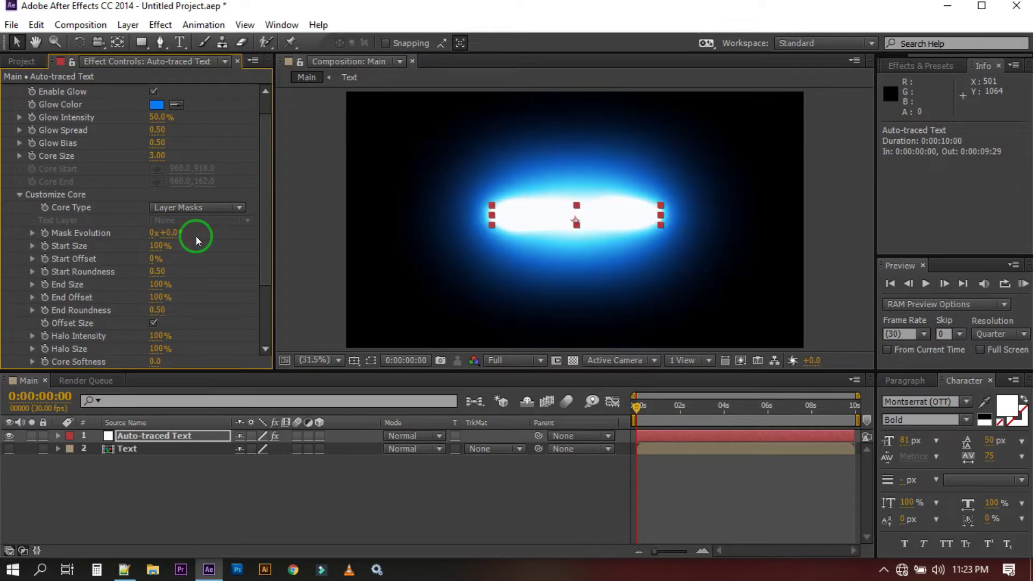
click(175, 207)
click(180, 240)
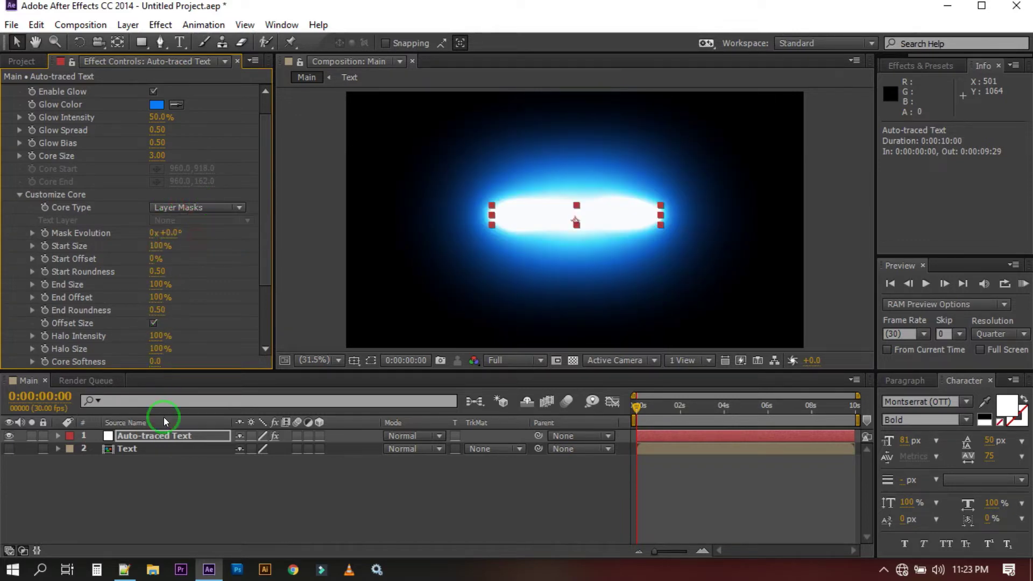
click(159, 462)
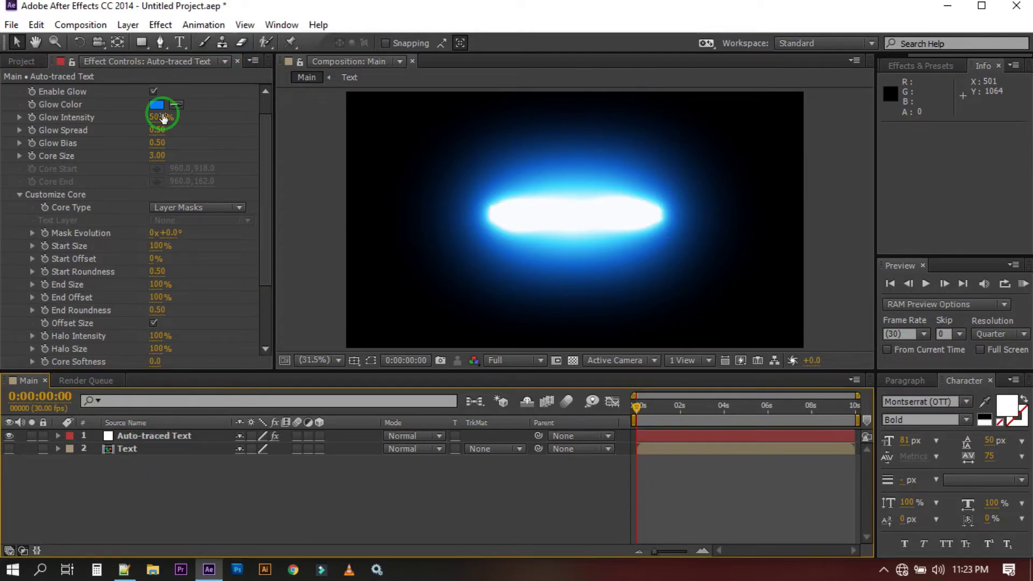
Try the Fire preset, then give the Saber glow the Electric preset.
scroll(163, 117, up, 2)
click(178, 102)
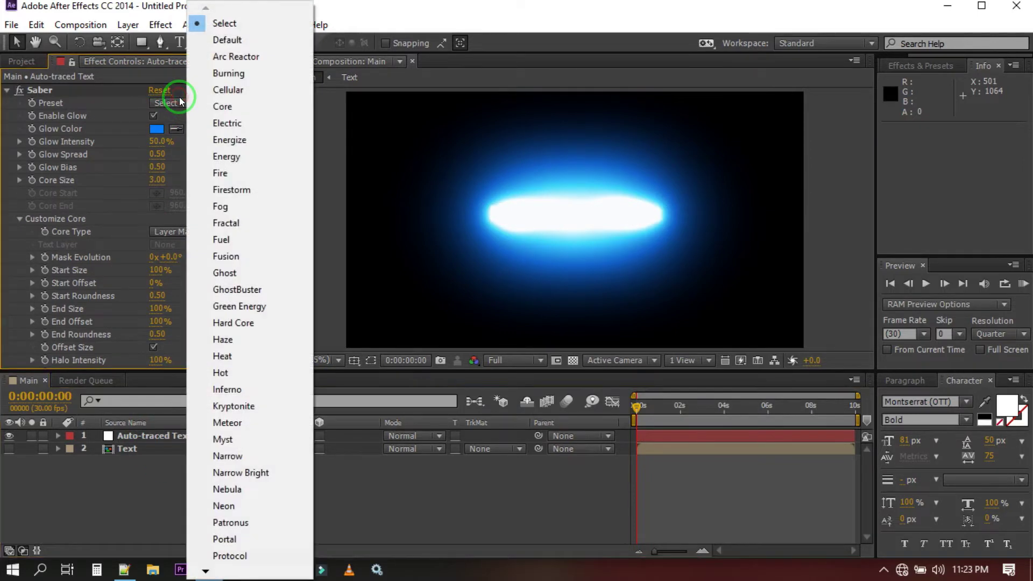
click(235, 171)
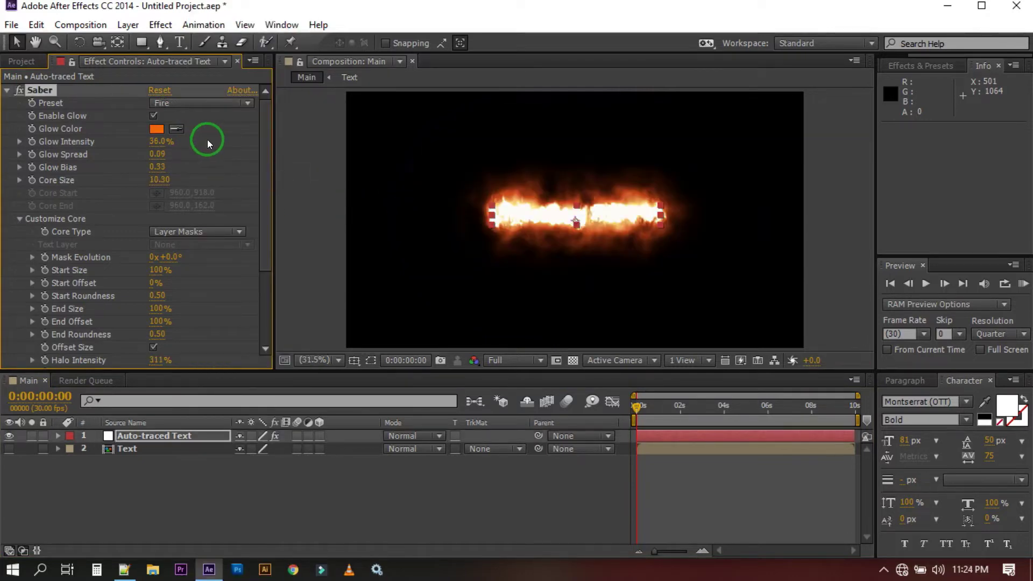
click(207, 105)
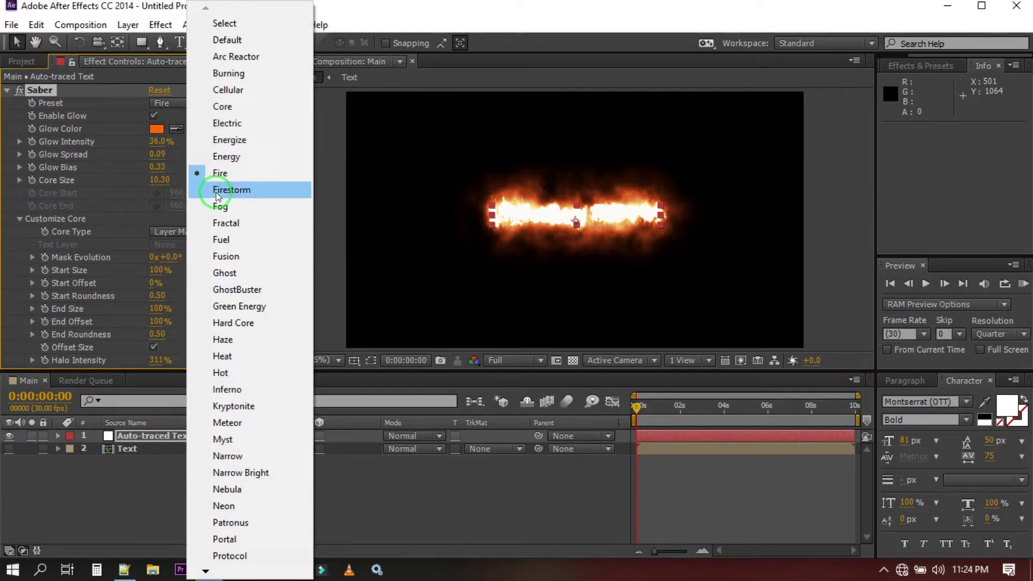
click(238, 123)
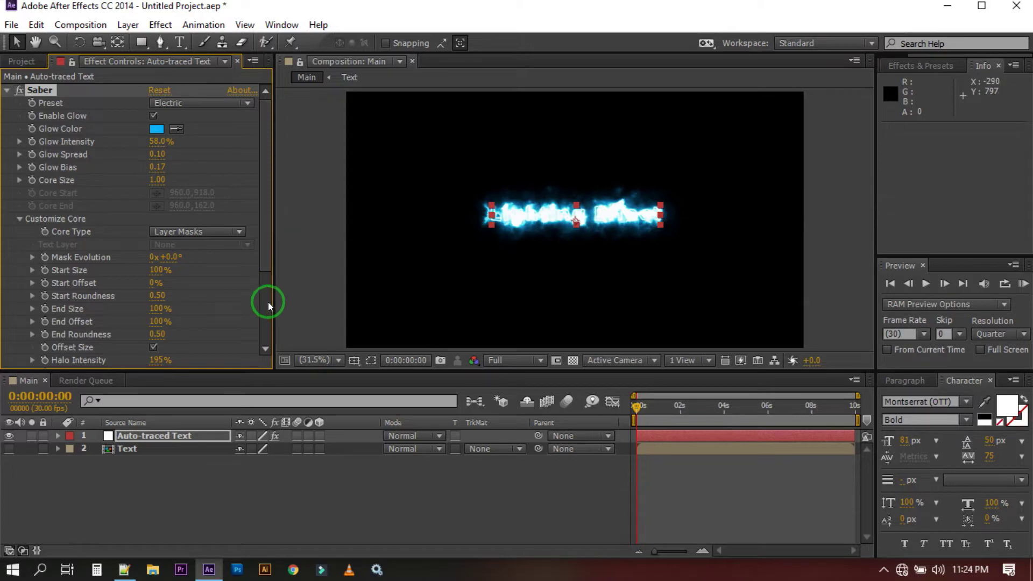
Preview the glow near the start and bring up the preview resolution choices.
drag(638, 409, 656, 413)
click(641, 408)
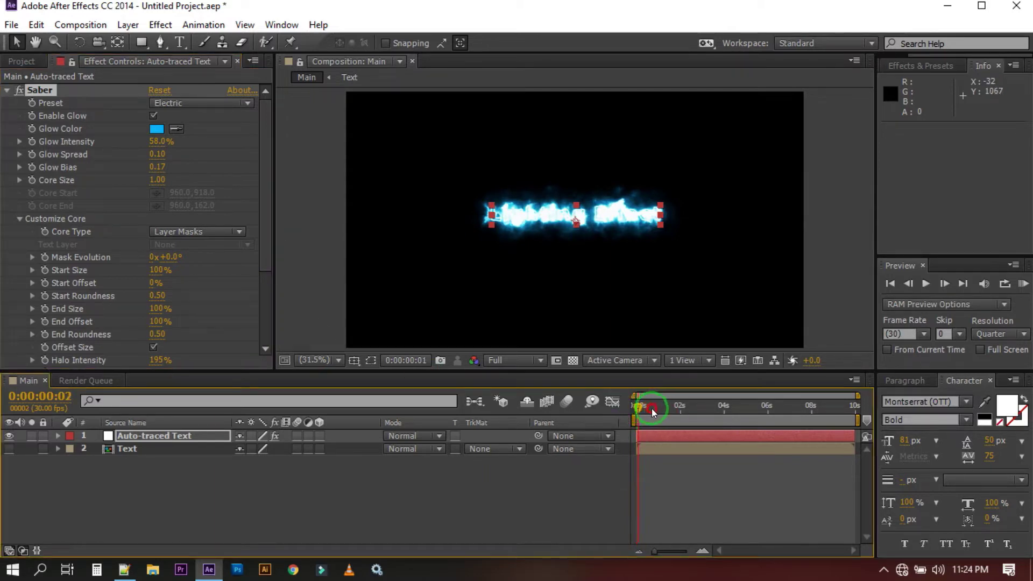
click(516, 366)
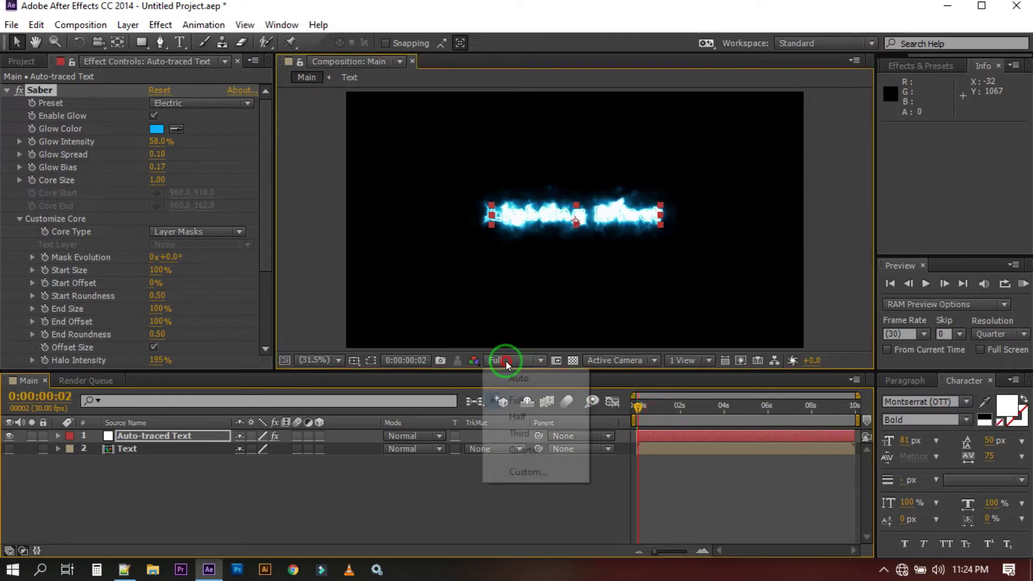
Set preview resolution to Third, go to 0:00:02:05, and drop Glow Intensity to 50%.
click(519, 434)
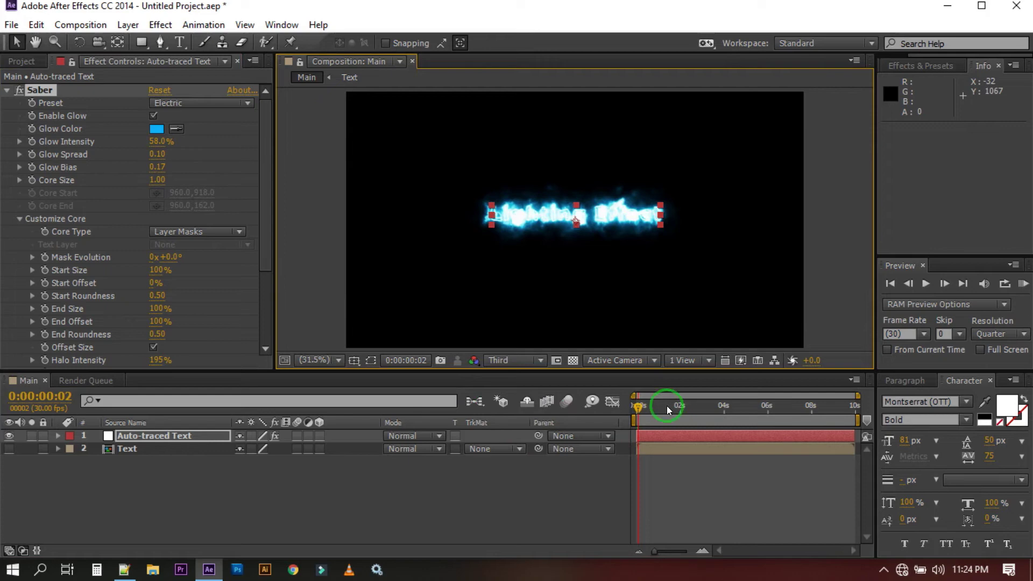
drag(638, 409, 682, 412)
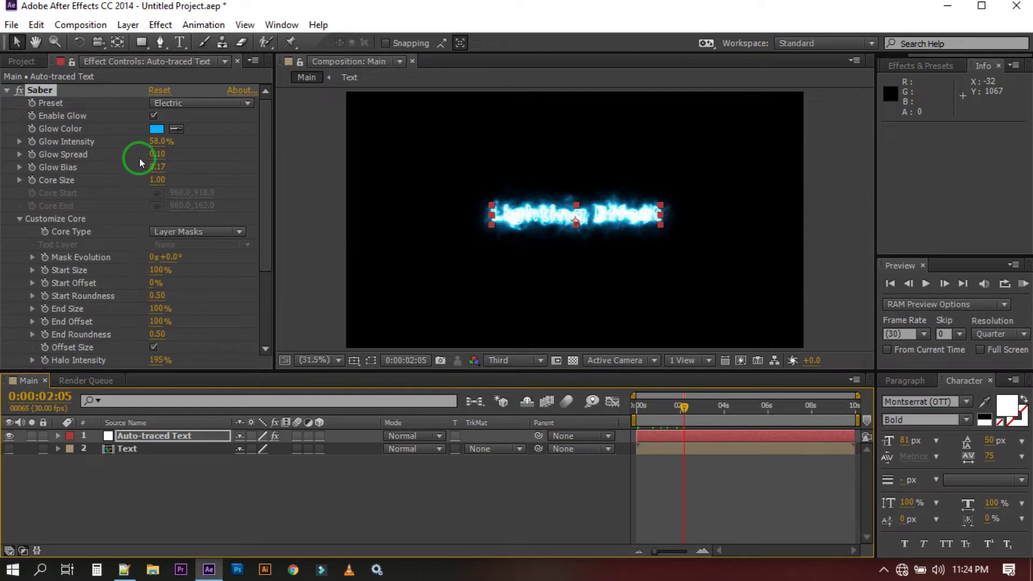
mouse_move(151, 149)
mouse_down()
mouse_move(112, 139)
mouse_move(248, 149)
mouse_move(148, 150)
mouse_up()
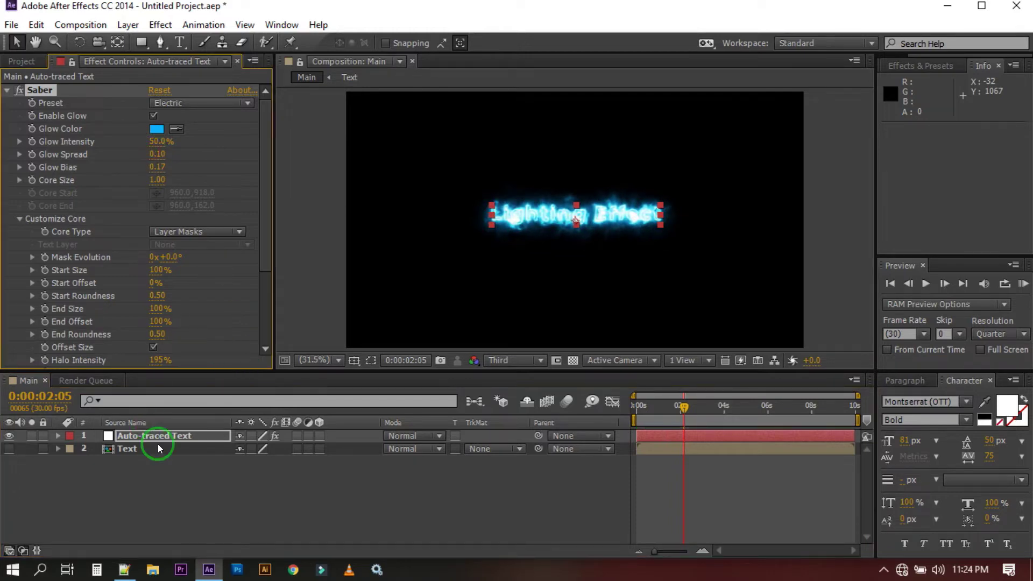
click(176, 471)
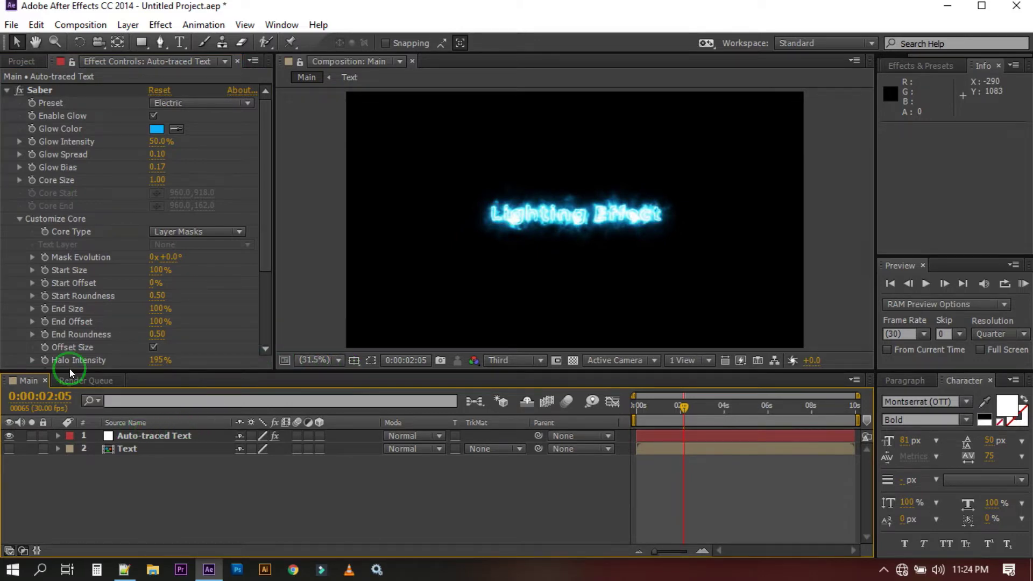
Duplicate the Auto-traced Text layer with Ctrl+D.
click(27, 91)
click(141, 437)
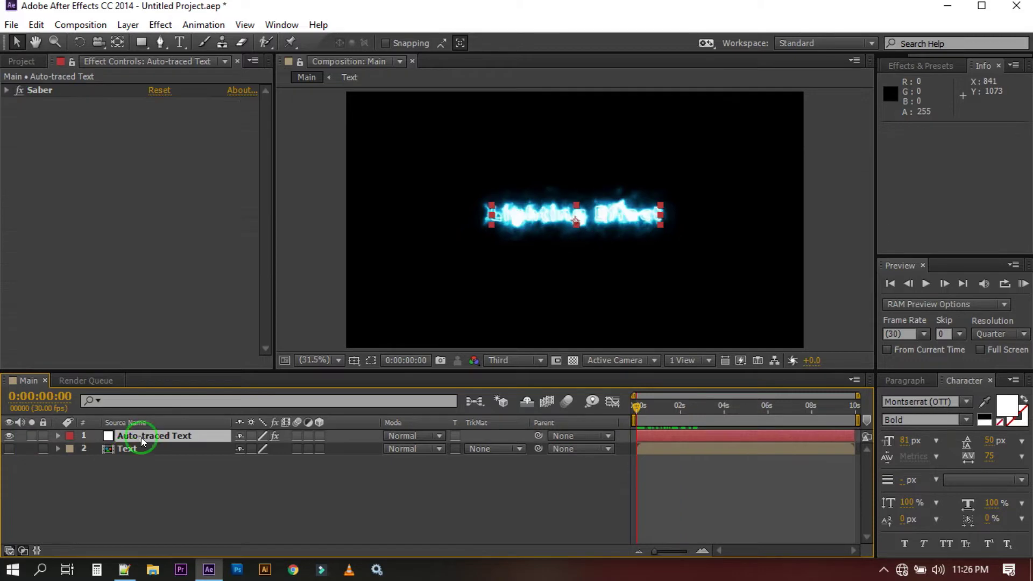
click(127, 459)
click(128, 437)
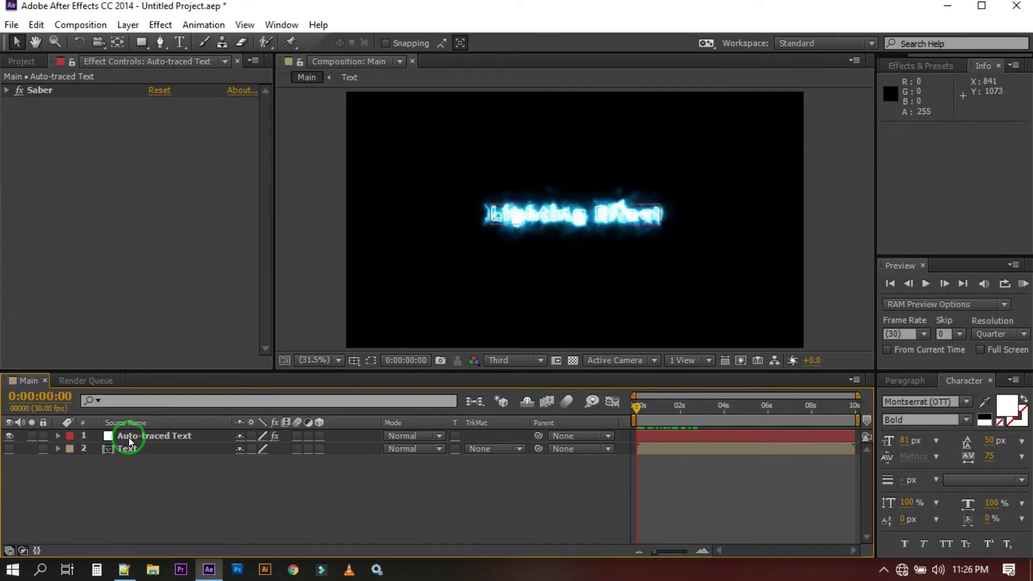
key(ctrl+d)
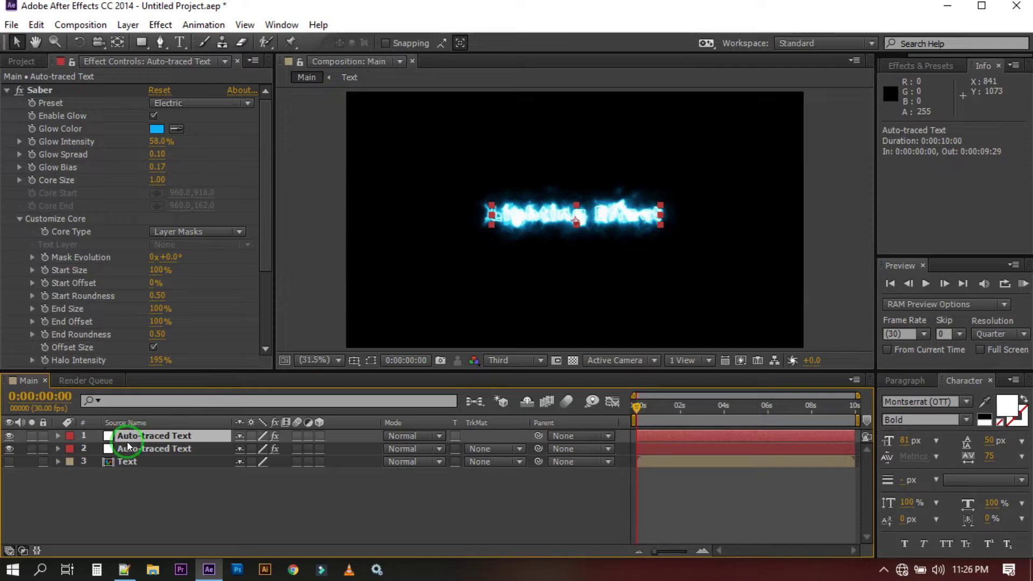
Give the lower copy the Energy Saber preset and set the top layer's mode to Add.
click(132, 448)
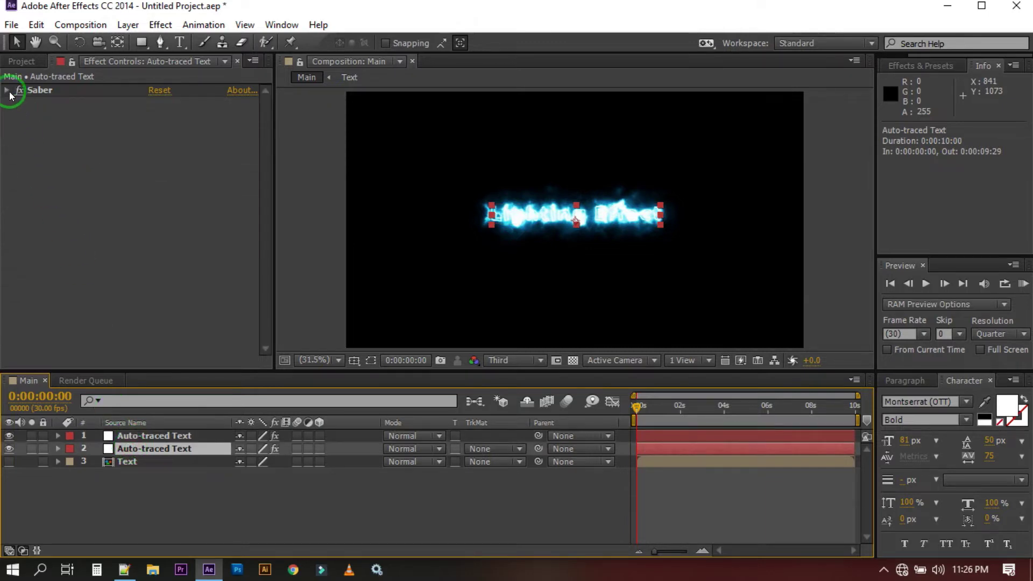
click(7, 90)
click(175, 109)
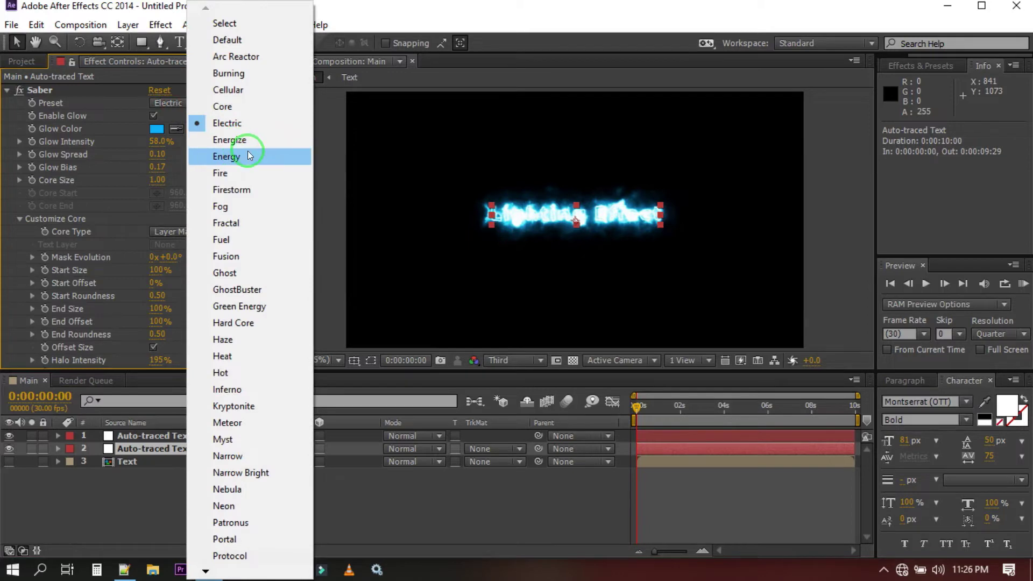
click(243, 156)
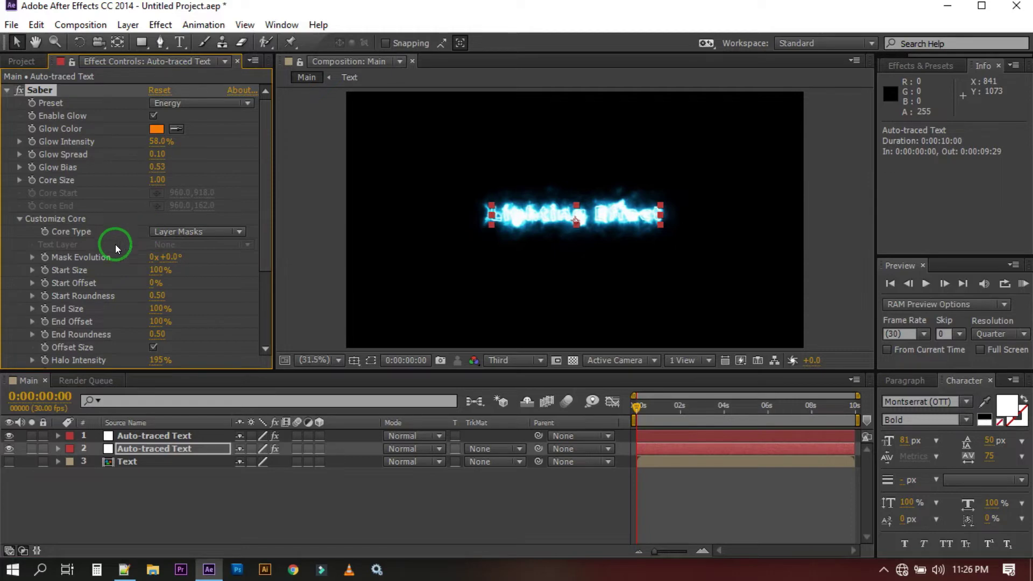
click(404, 437)
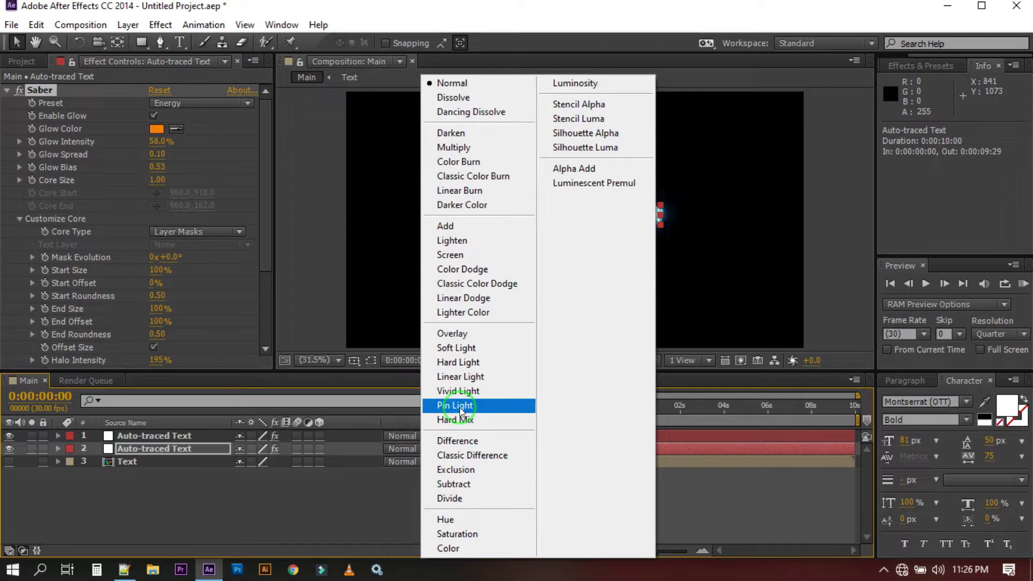
click(452, 226)
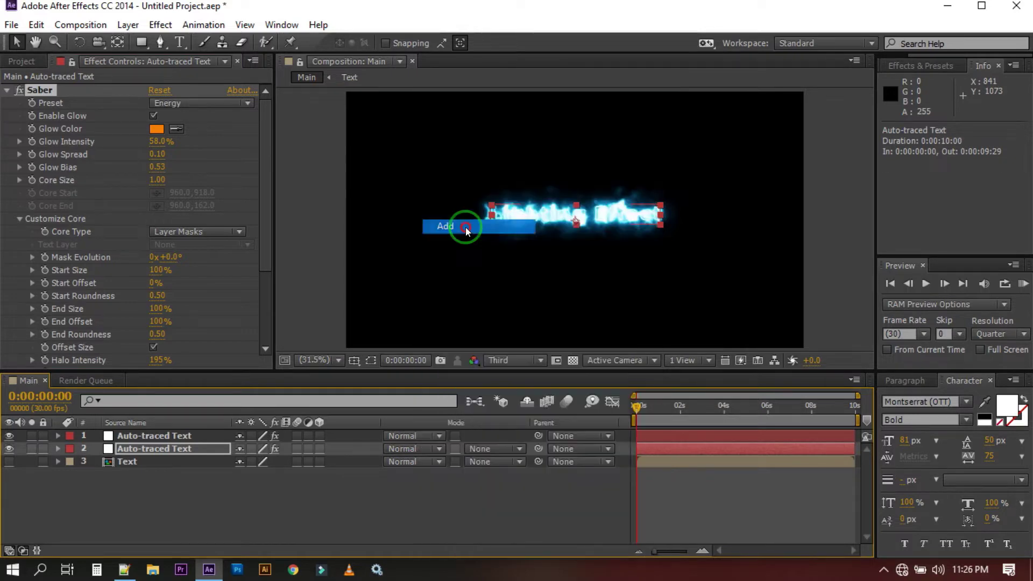
Undo the top layer's intensity change and set layer 2's Saber Glow Intensity to 20%.
click(415, 323)
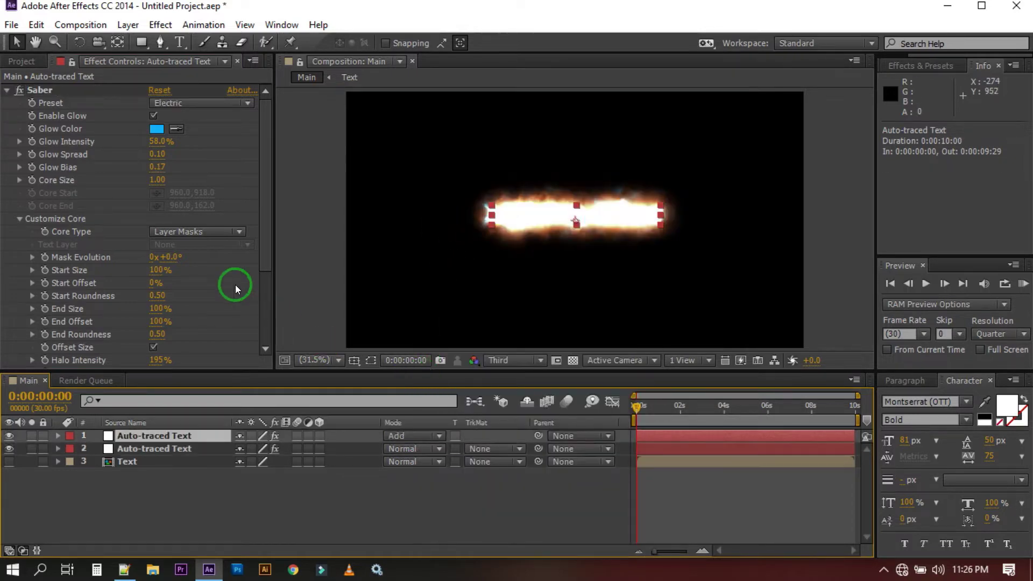
click(142, 139)
drag(142, 140, 86, 136)
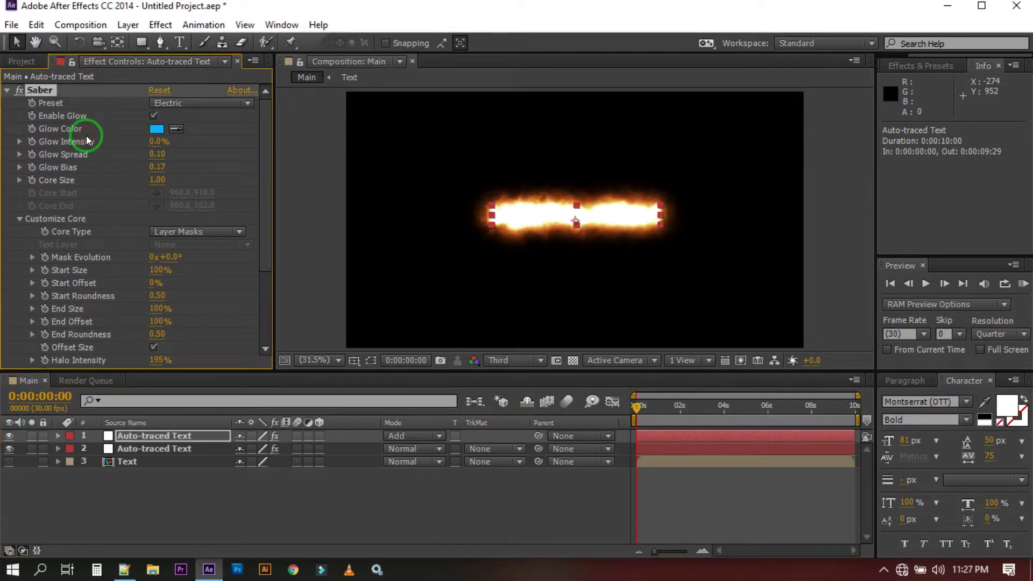
key(ctrl+z)
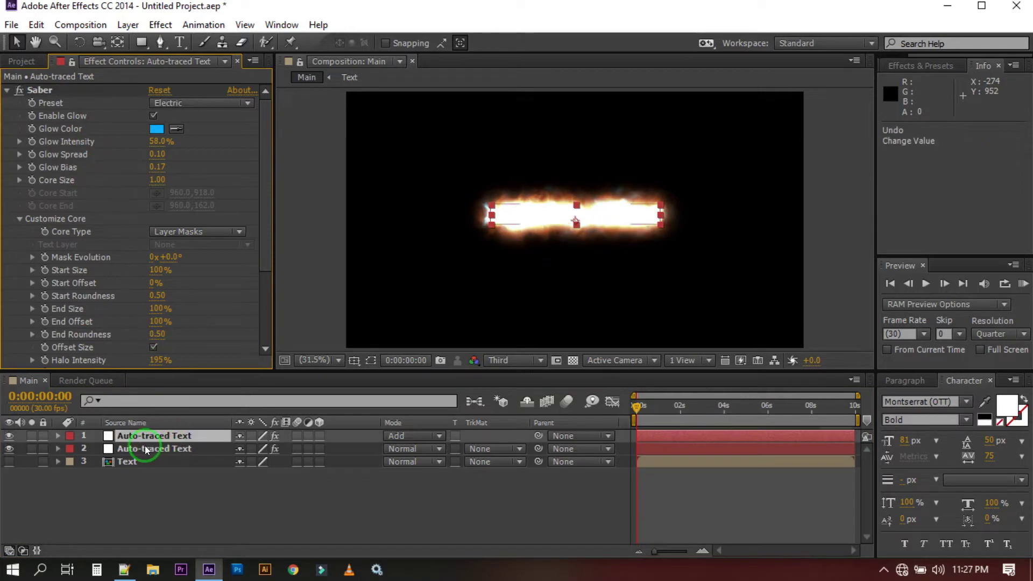
click(144, 446)
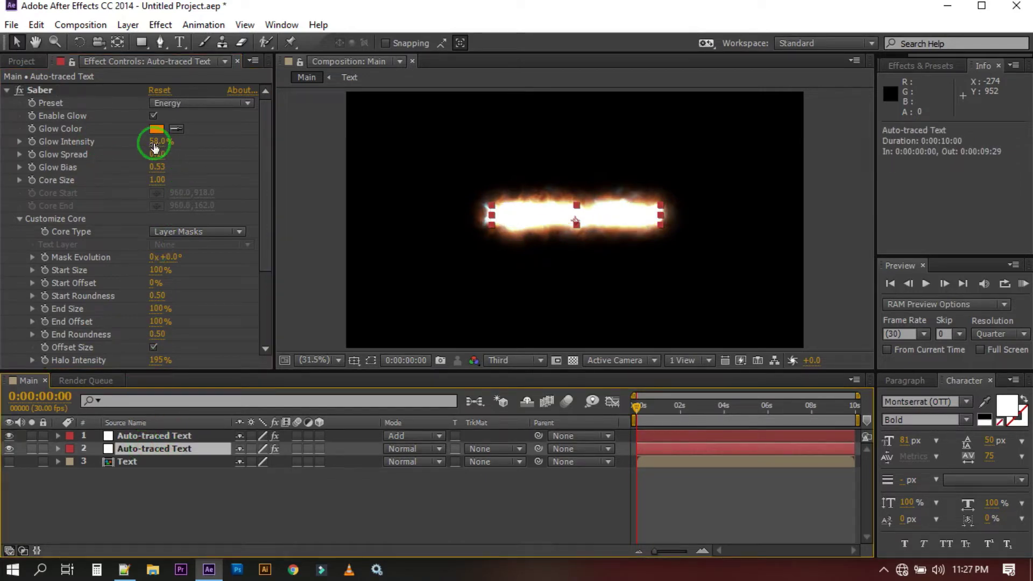
drag(156, 141, 116, 137)
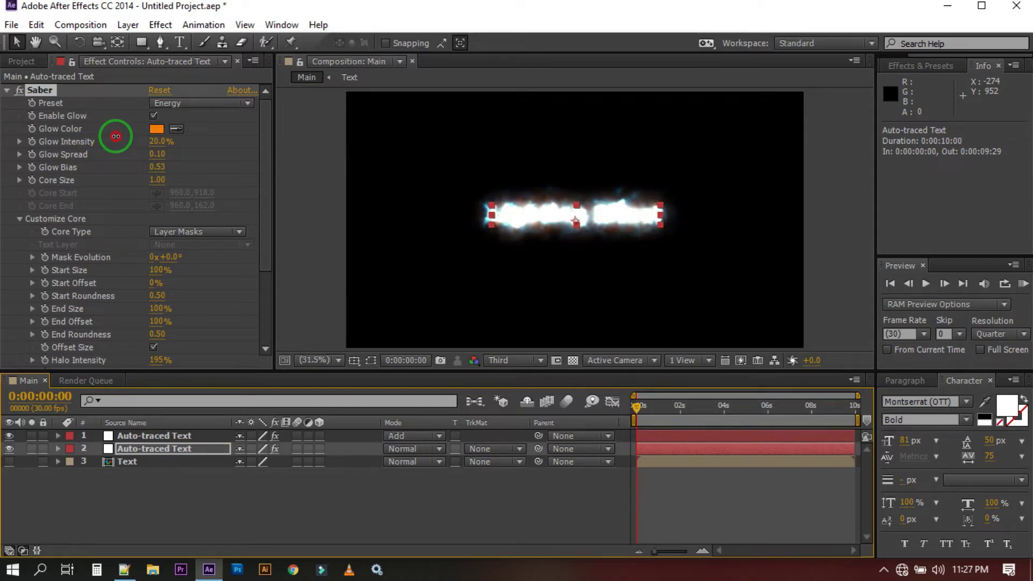
Set the Saber Glow Color to bright green (1FFF01).
click(157, 129)
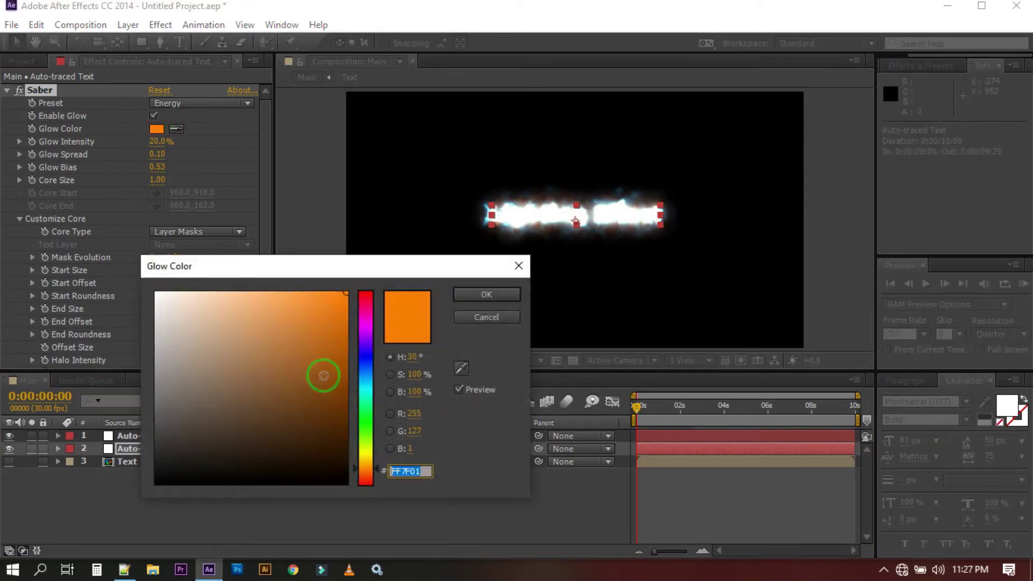
click(369, 364)
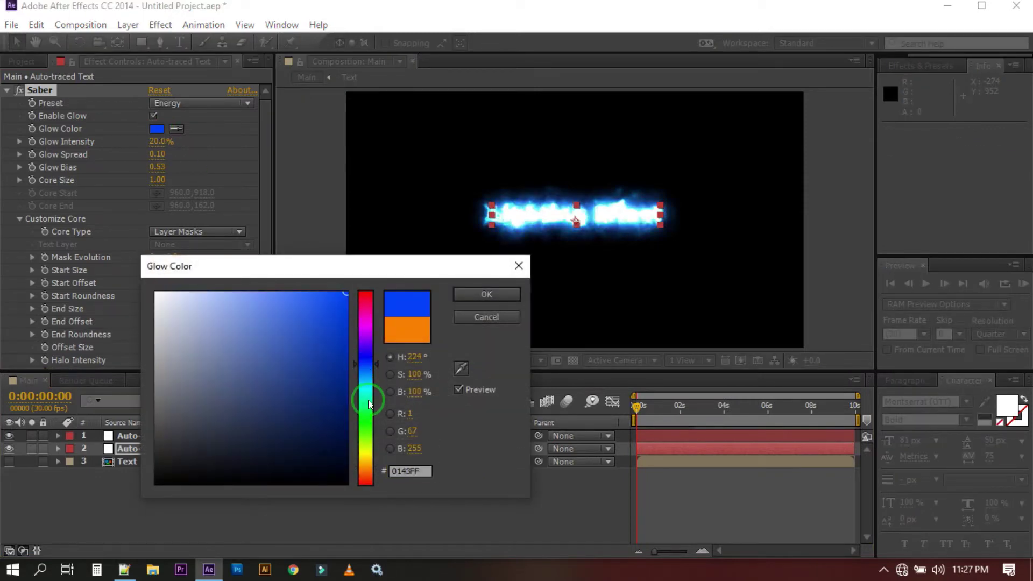
click(370, 425)
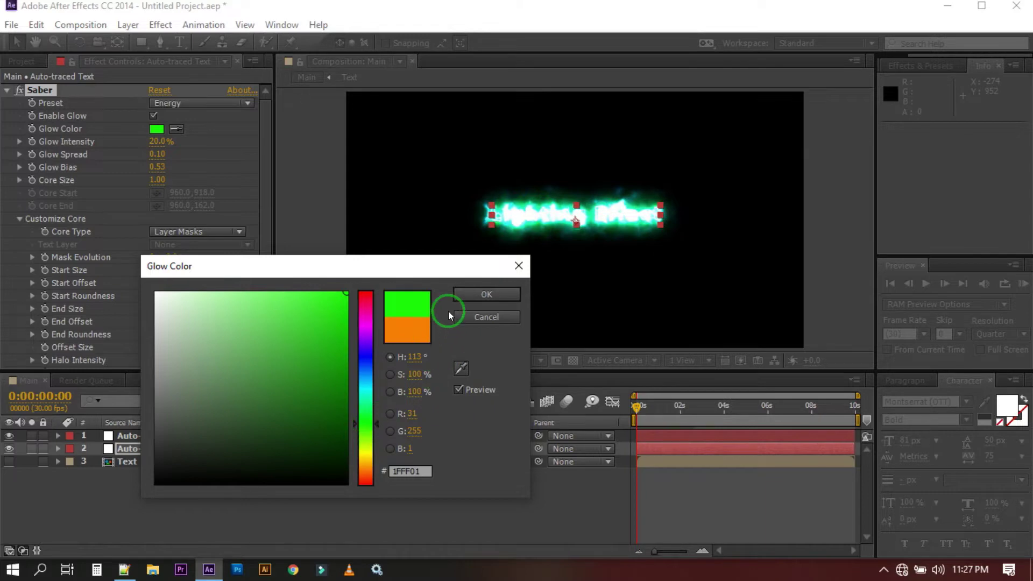
click(466, 296)
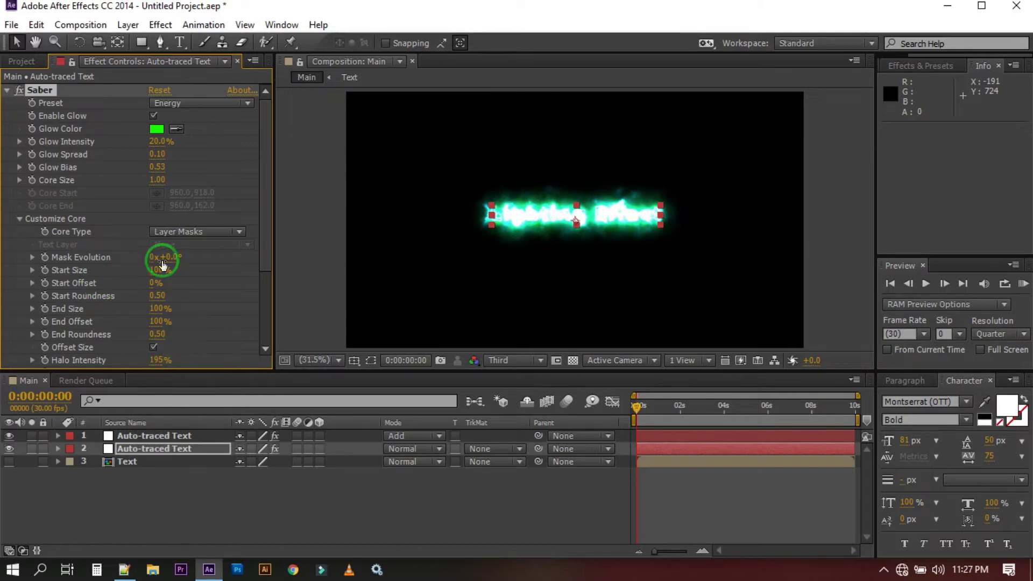
Lower the second text layer's Electric Saber glow intensity to 9%.
drag(153, 143, 143, 138)
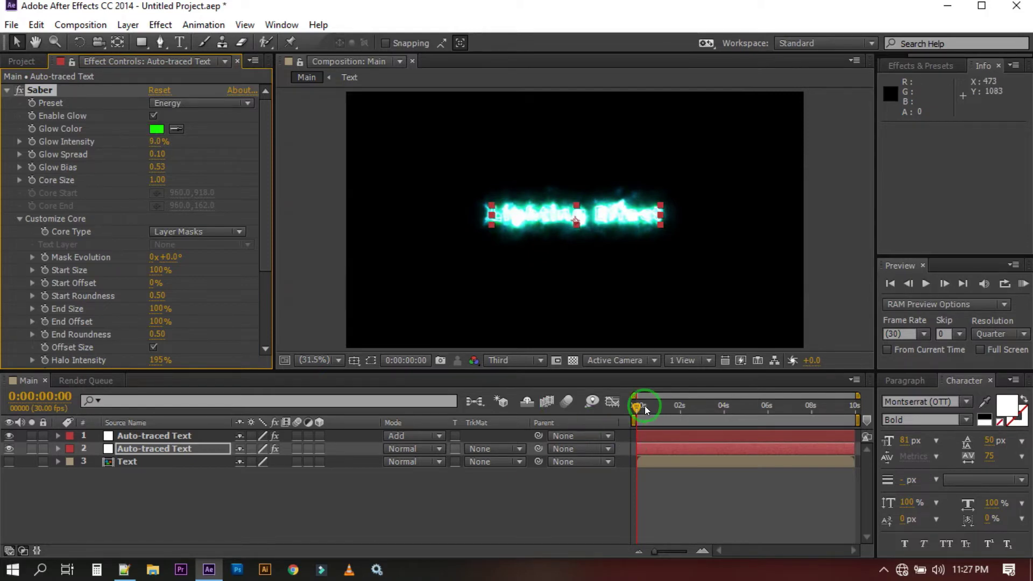
drag(637, 406, 710, 414)
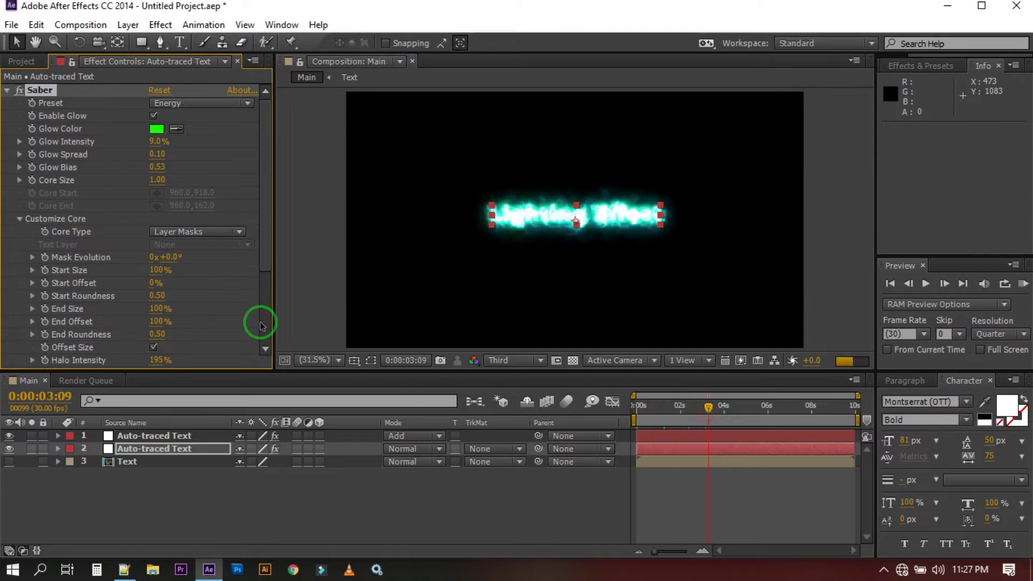
click(7, 91)
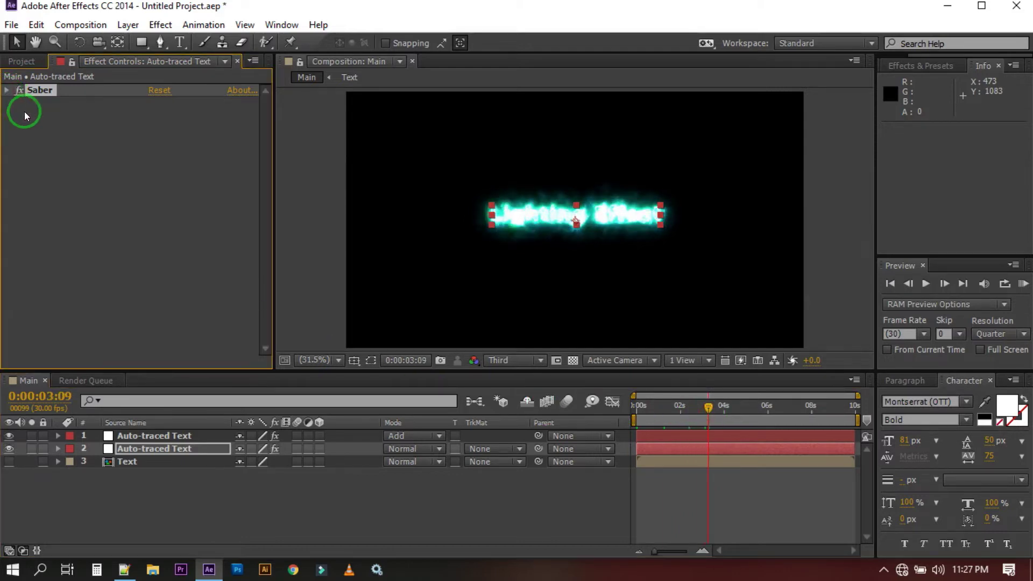
Lower the first Auto-traced Text layer's glow intensity to 43% and collapse its Saber settings.
click(141, 436)
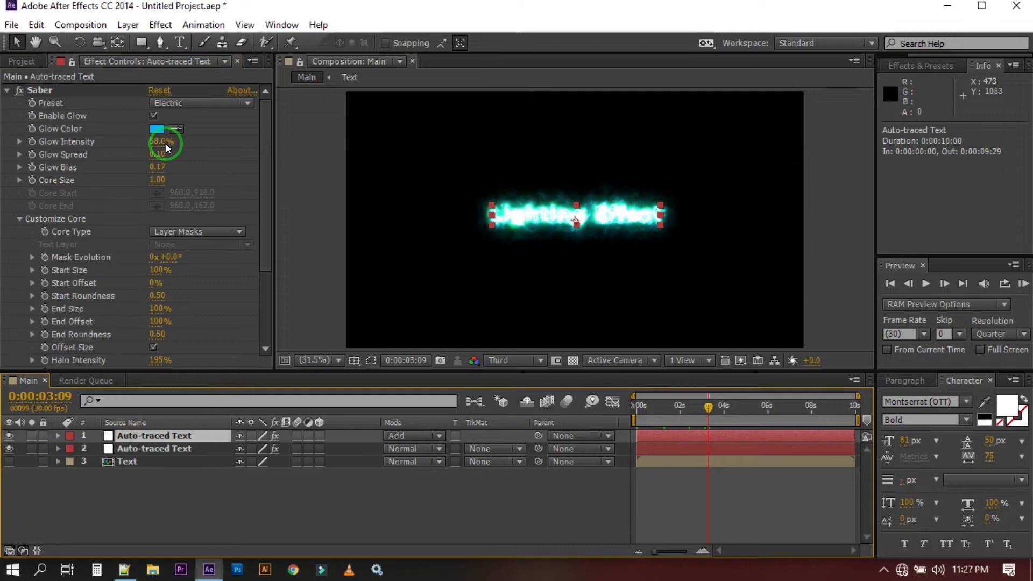
drag(141, 142, 140, 143)
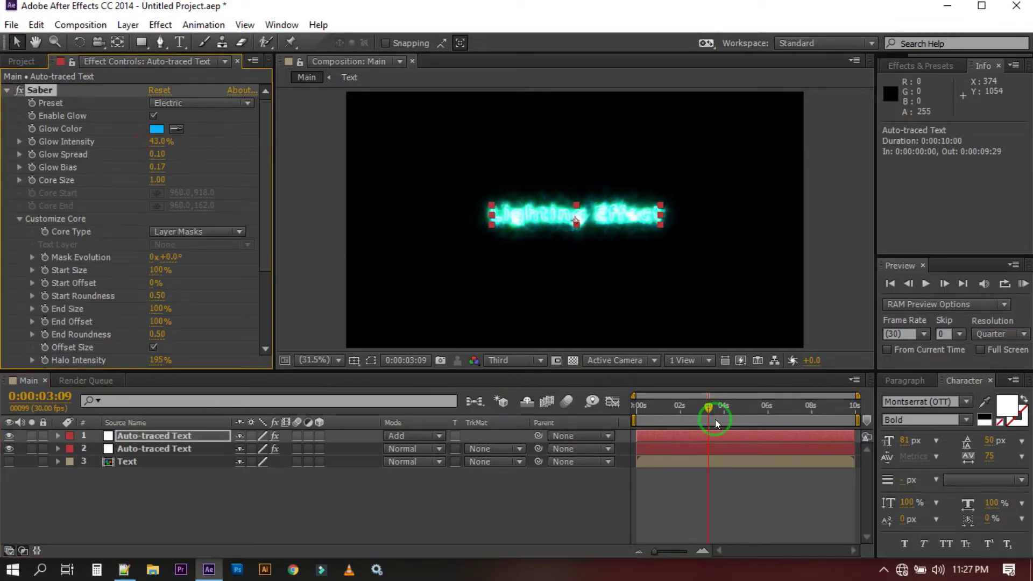
drag(709, 408, 679, 408)
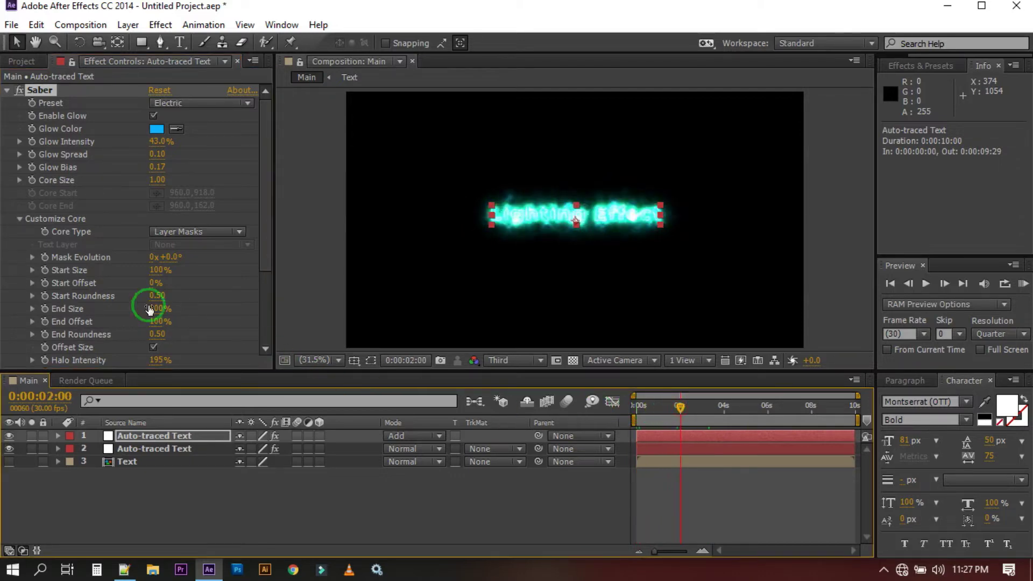
click(7, 90)
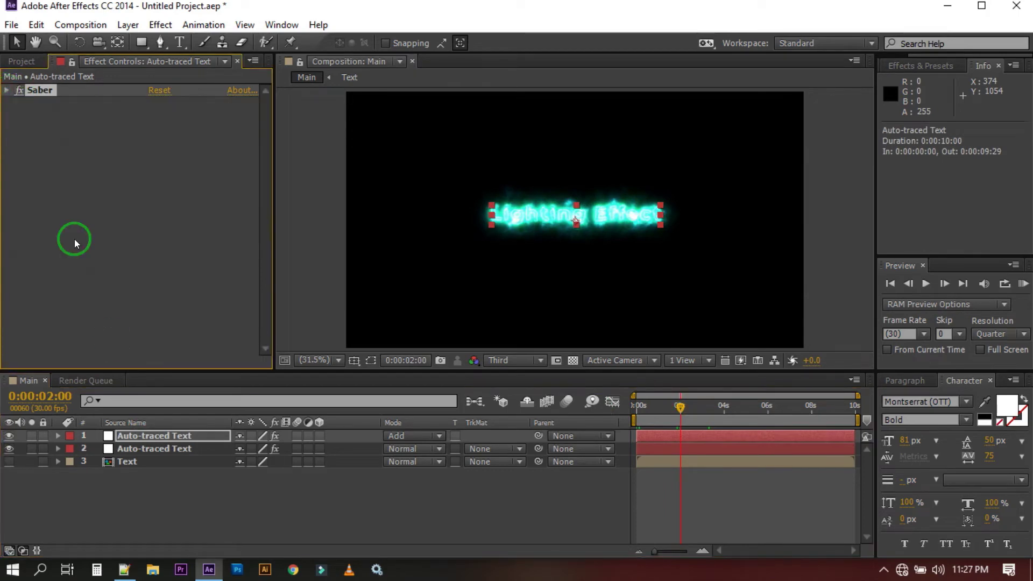
click(138, 448)
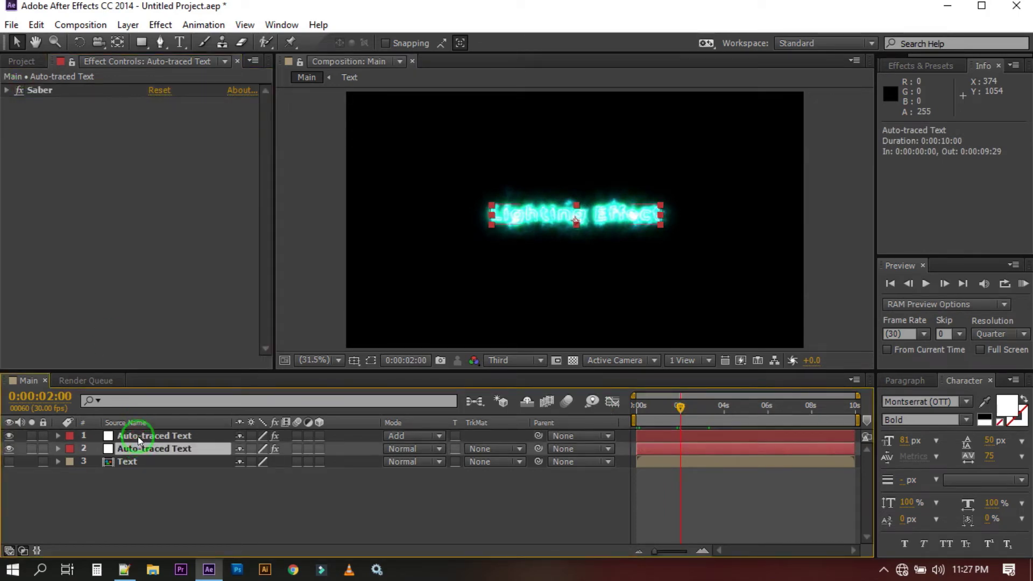
Pre-compose both Auto-traced Text layers into a comp named 'effect', moving all attributes.
shift+click(138, 436)
right_click(137, 436)
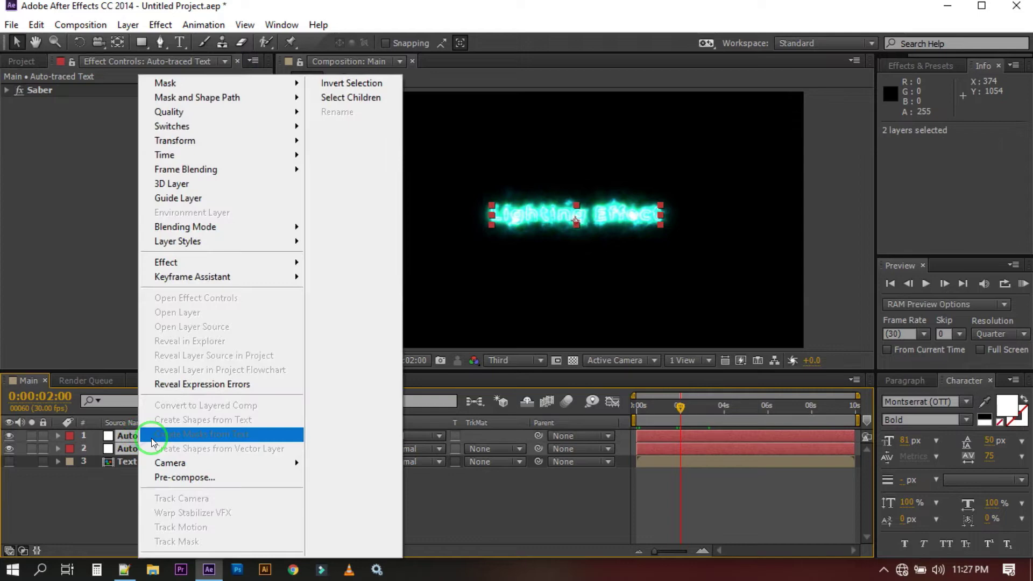
click(189, 479)
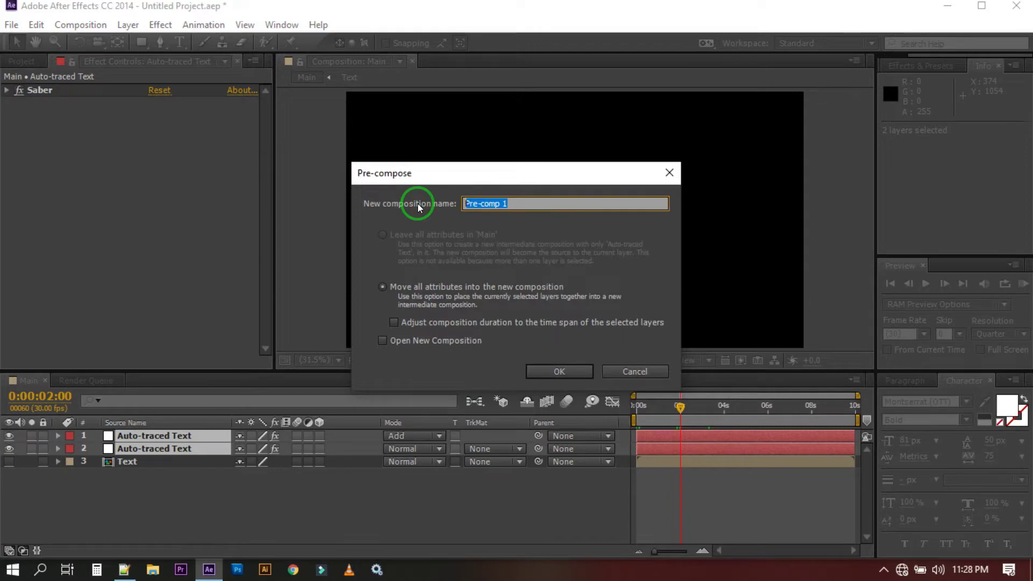
text(effect)
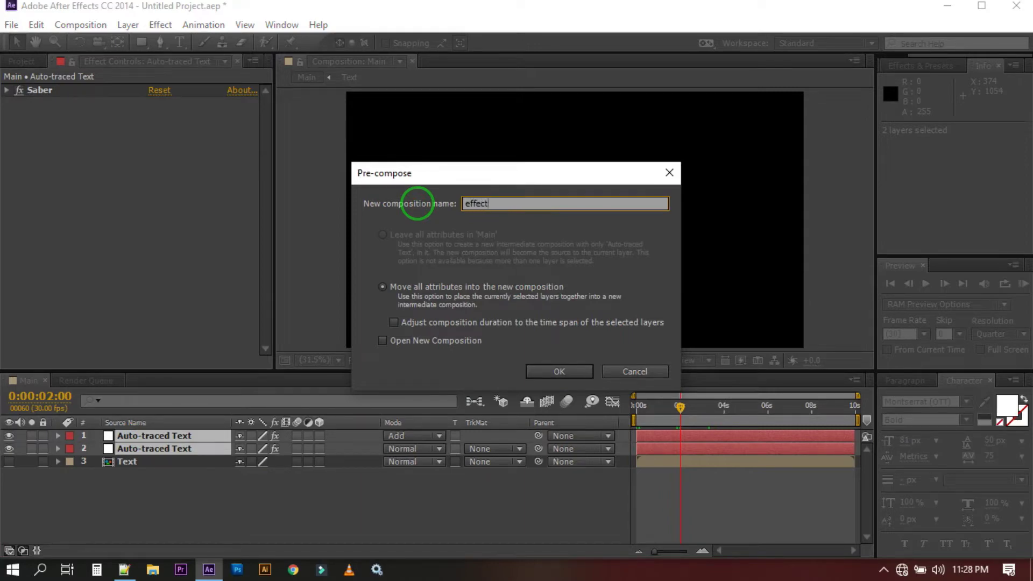
click(412, 286)
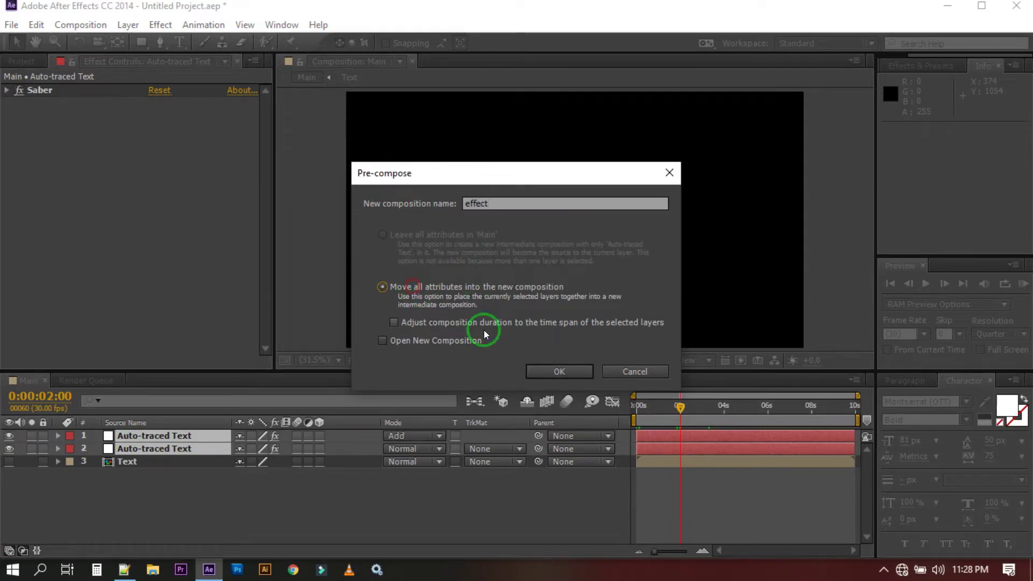
click(551, 370)
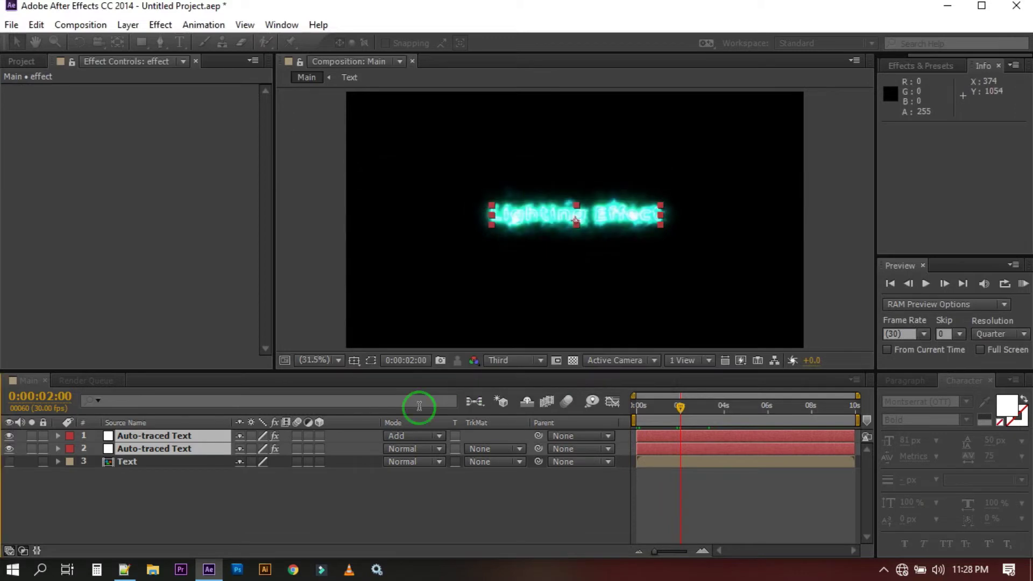
click(235, 501)
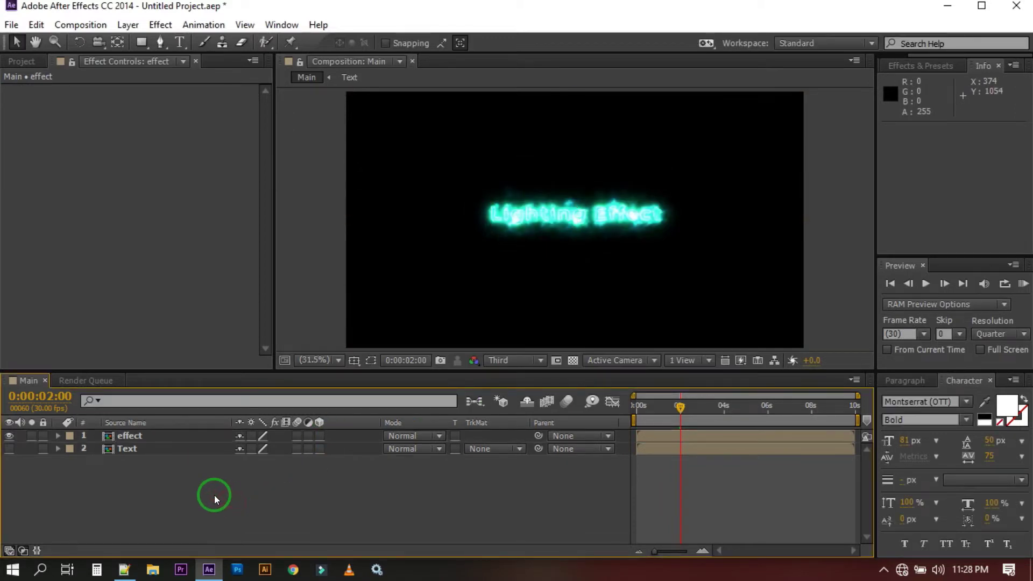
Turn on 3D for the effect layer and add a 50mm camera named Camera 1.
click(129, 435)
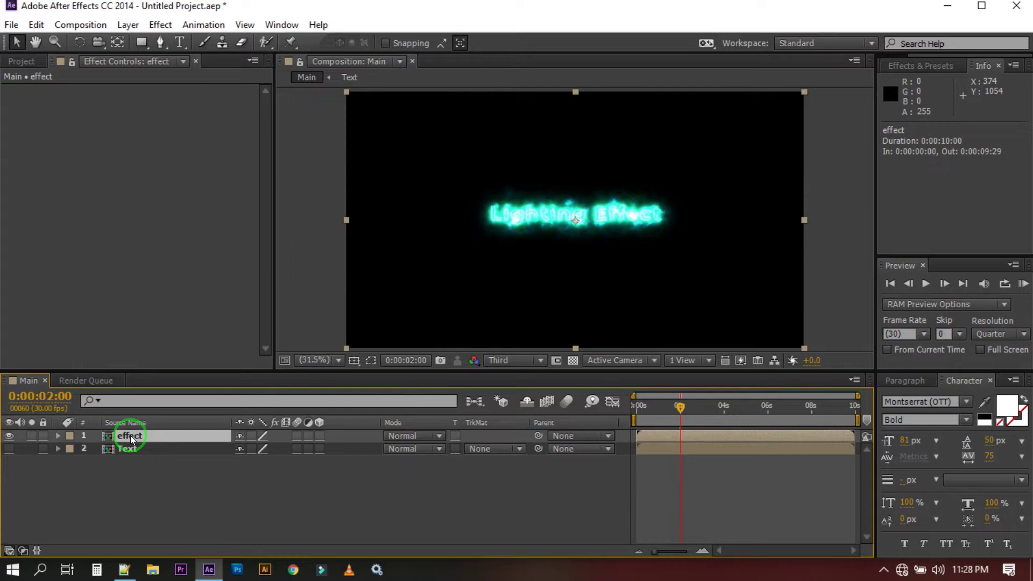
click(320, 436)
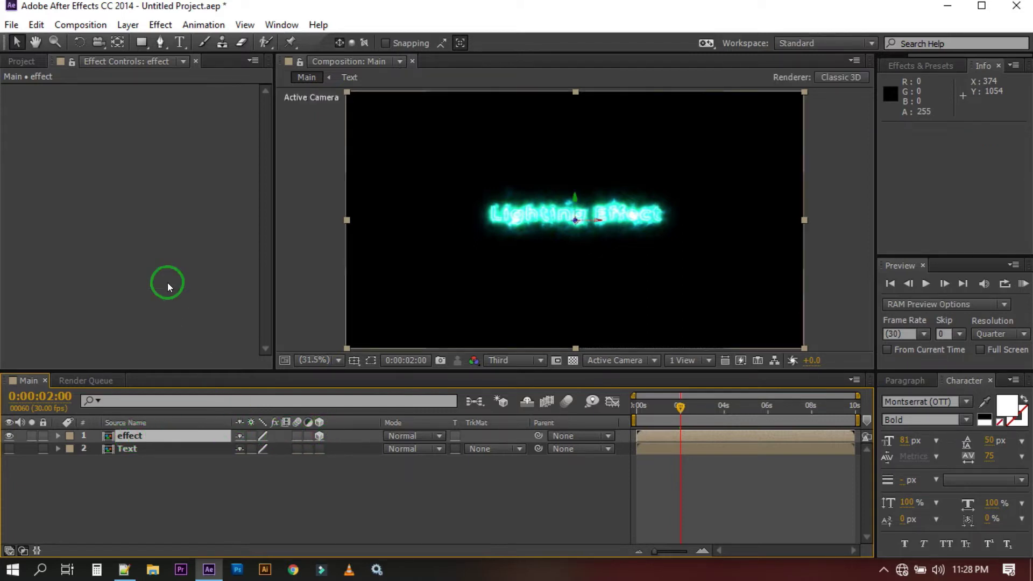
right_click(141, 517)
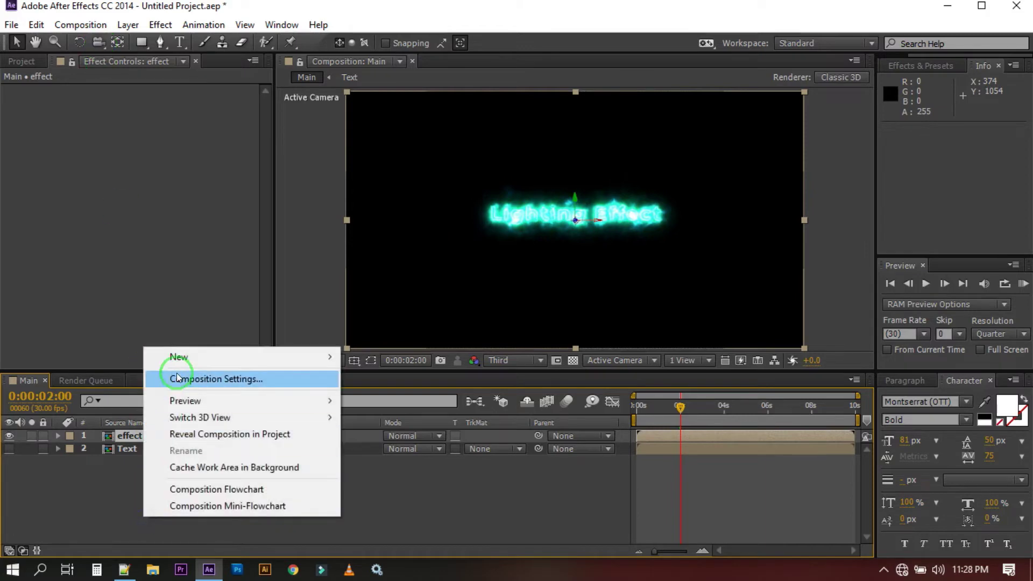
mouse_move(177, 356)
click(421, 429)
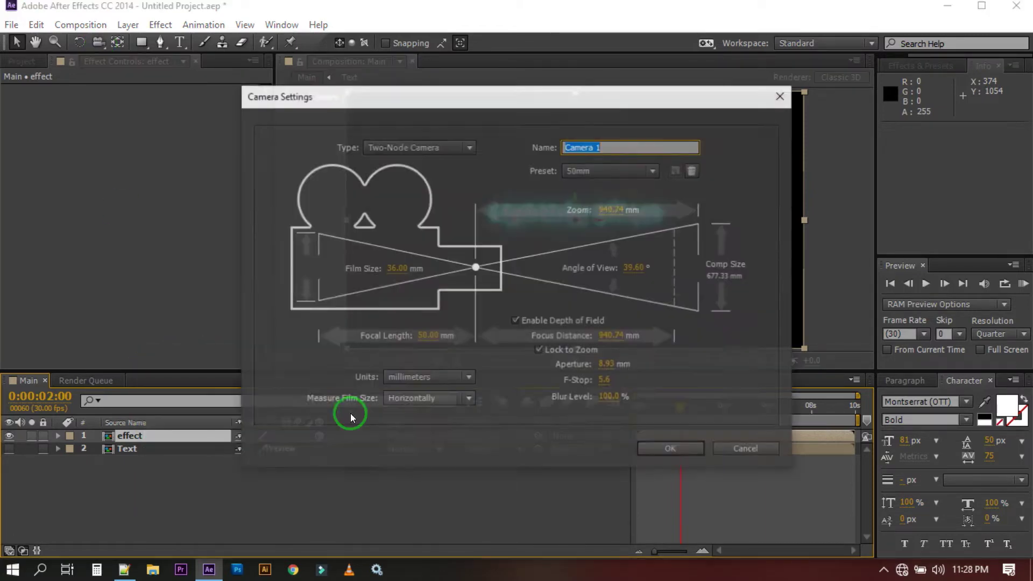
click(654, 441)
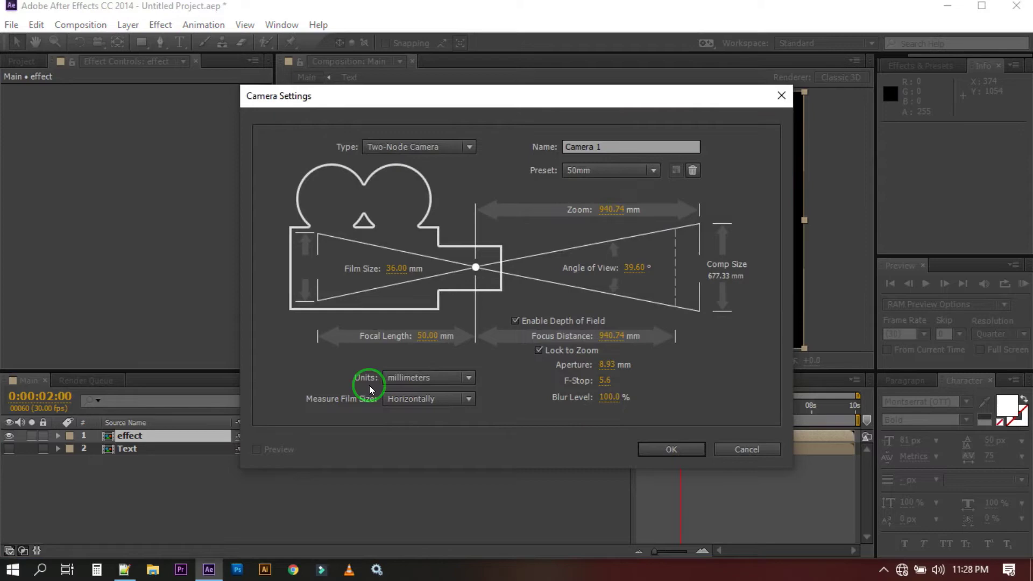
click(648, 444)
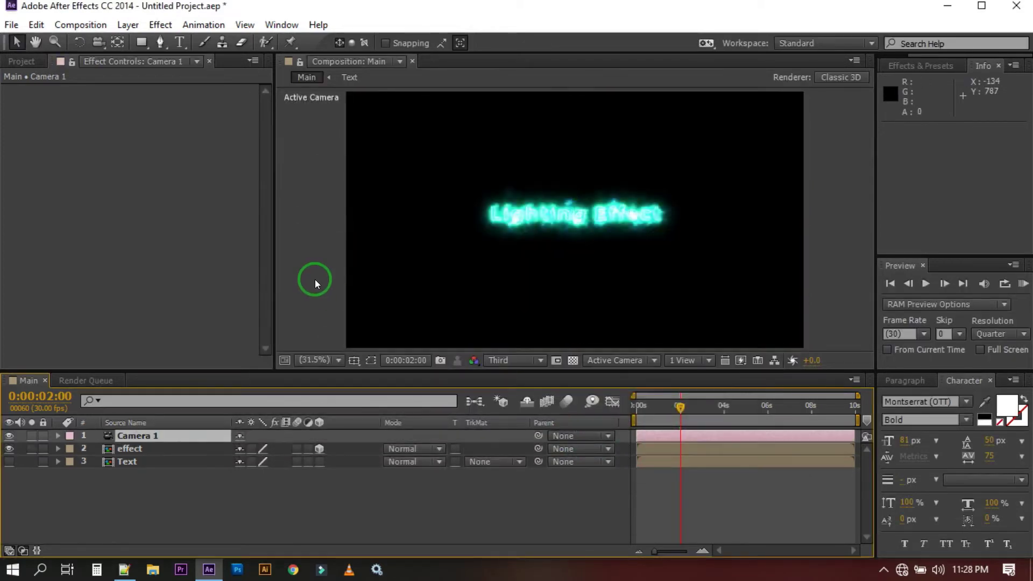
key(a)
key(a)
drag(693, 428, 679, 432)
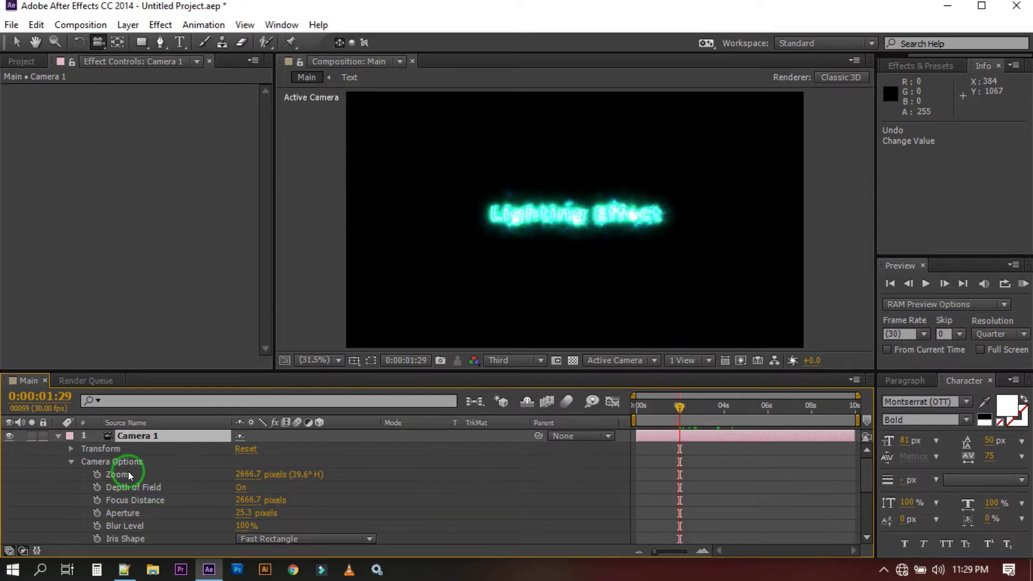
Keyframe Camera 1's Zoom at 0:00:01:29, then set a starting Zoom of 11154.7 pixels at 0:00:00:00.
click(97, 474)
click(595, 488)
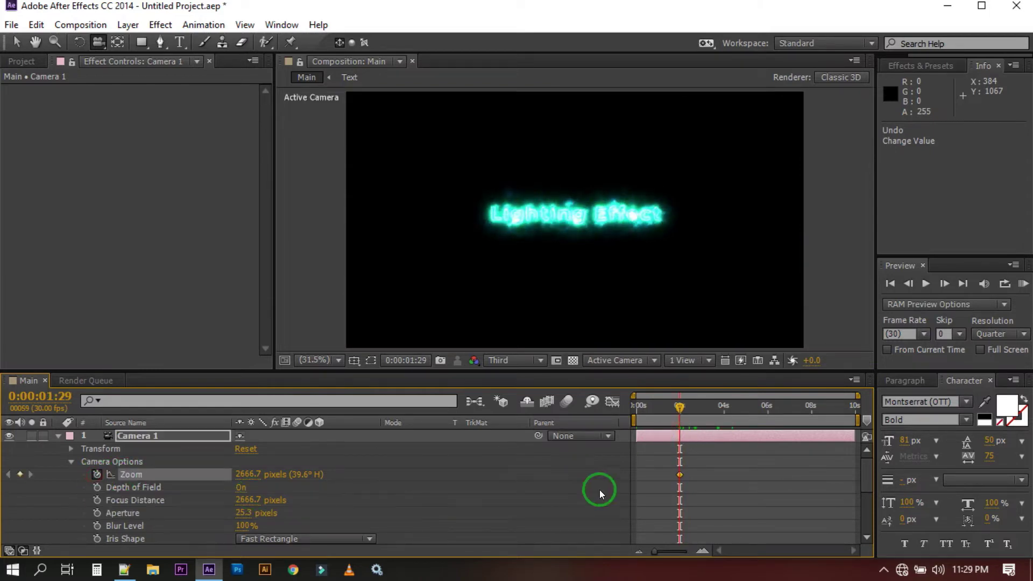
click(648, 415)
click(584, 427)
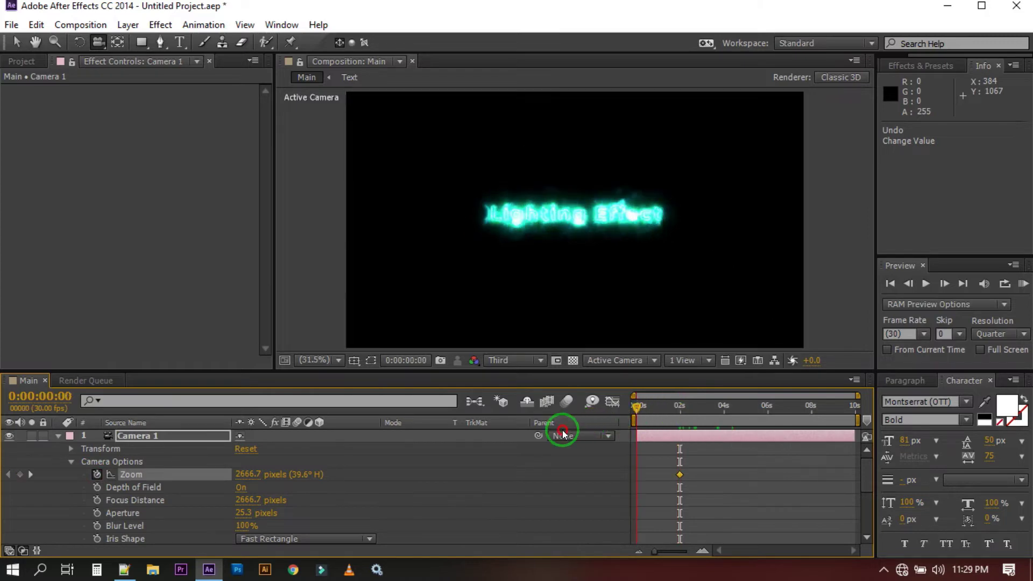
drag(242, 478, 678, 466)
drag(241, 472, 743, 429)
drag(243, 479, 814, 466)
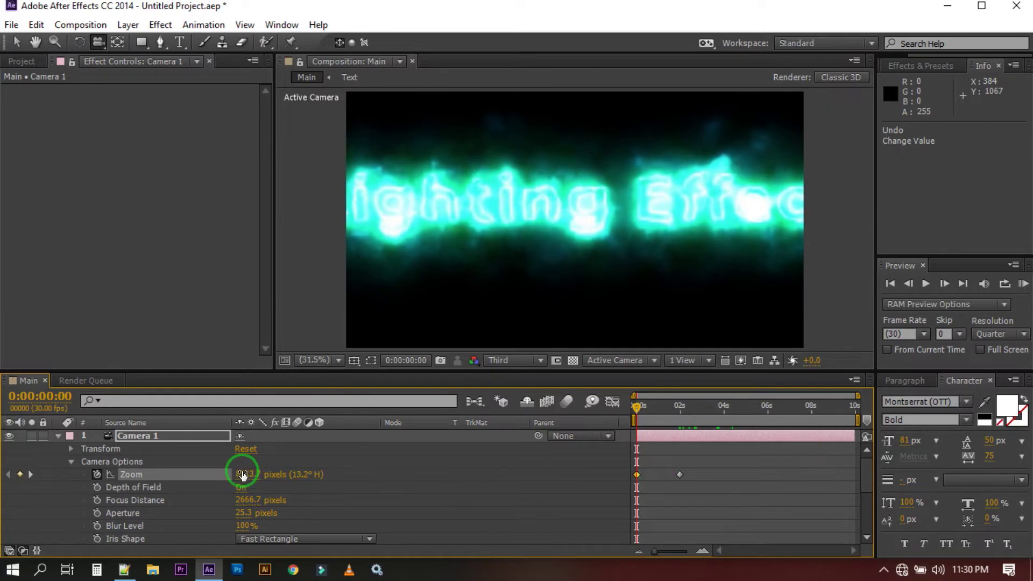
drag(246, 475, 826, 460)
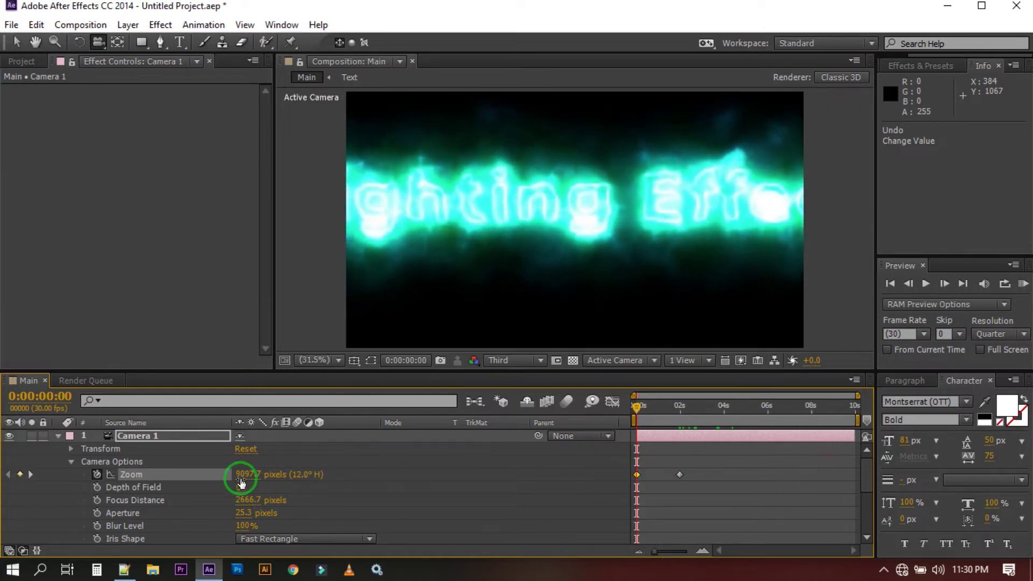
drag(242, 473, 867, 450)
drag(240, 473, 738, 461)
drag(243, 477, 595, 471)
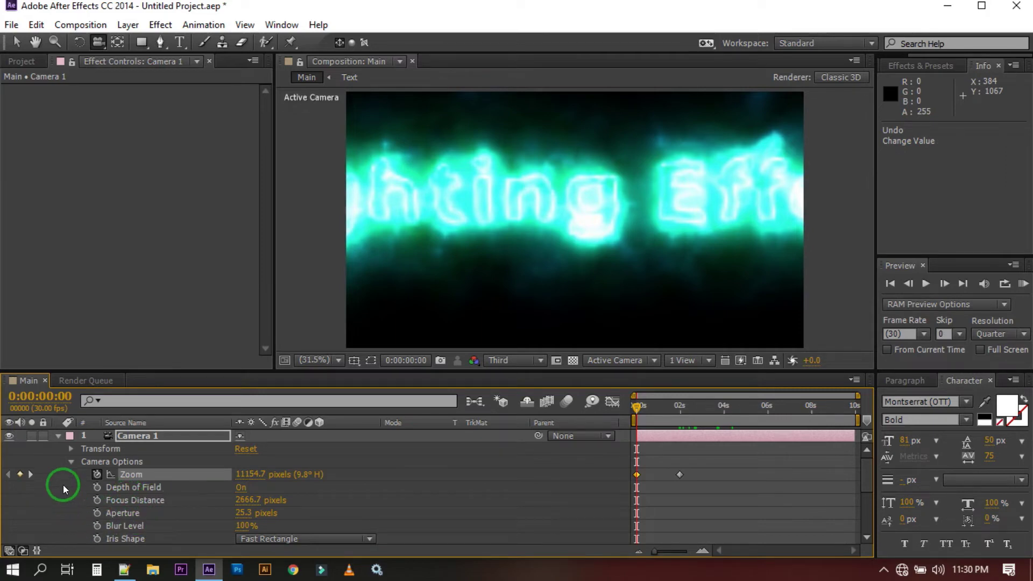
Tilt Camera 1's Z Rotation to -43° and keyframe it at the start.
click(71, 450)
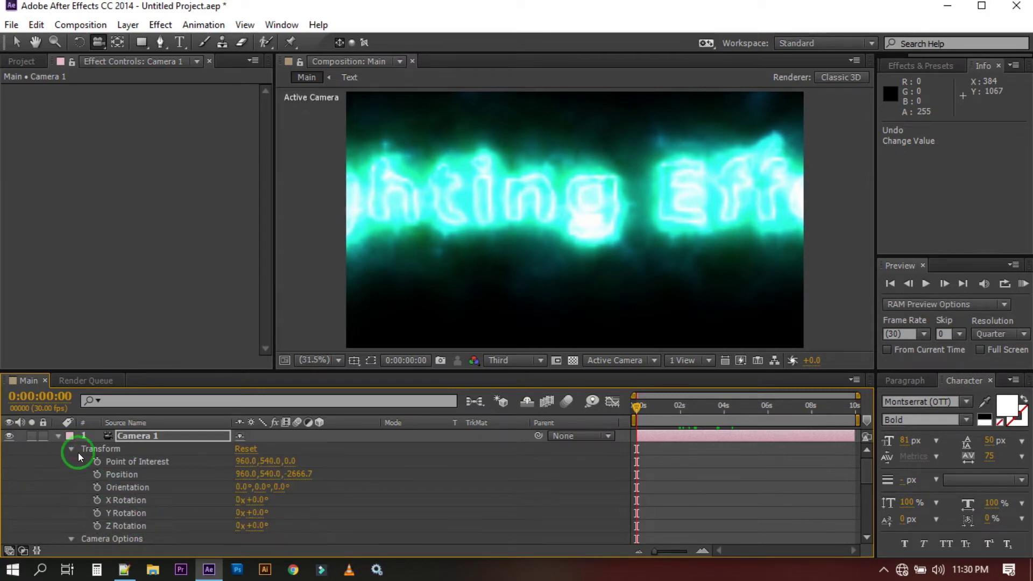
mouse_move(255, 526)
mouse_down()
mouse_move(279, 525)
mouse_move(239, 529)
mouse_up()
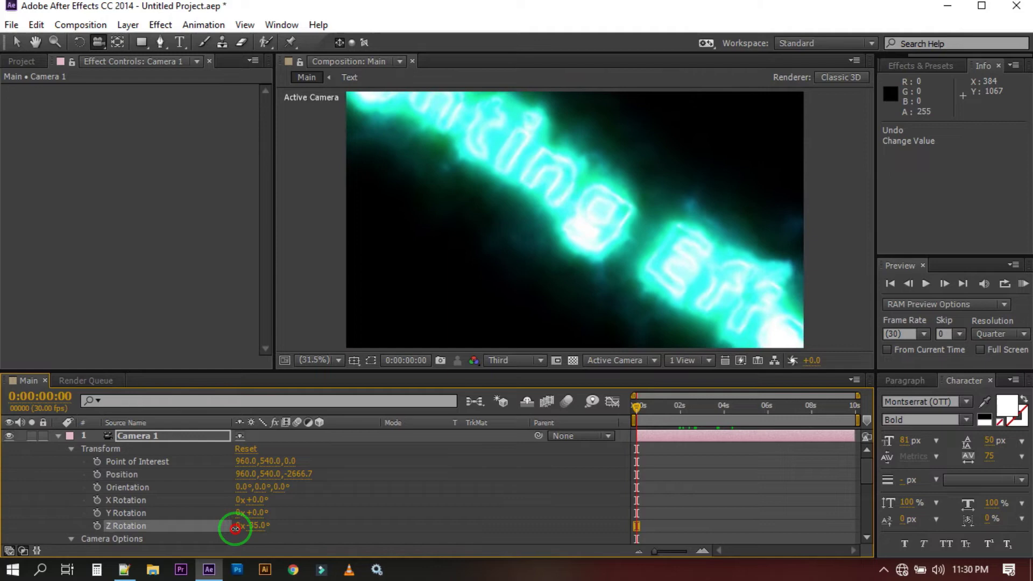
mouse_move(235, 529)
mouse_down()
mouse_move(278, 521)
mouse_move(225, 529)
mouse_up()
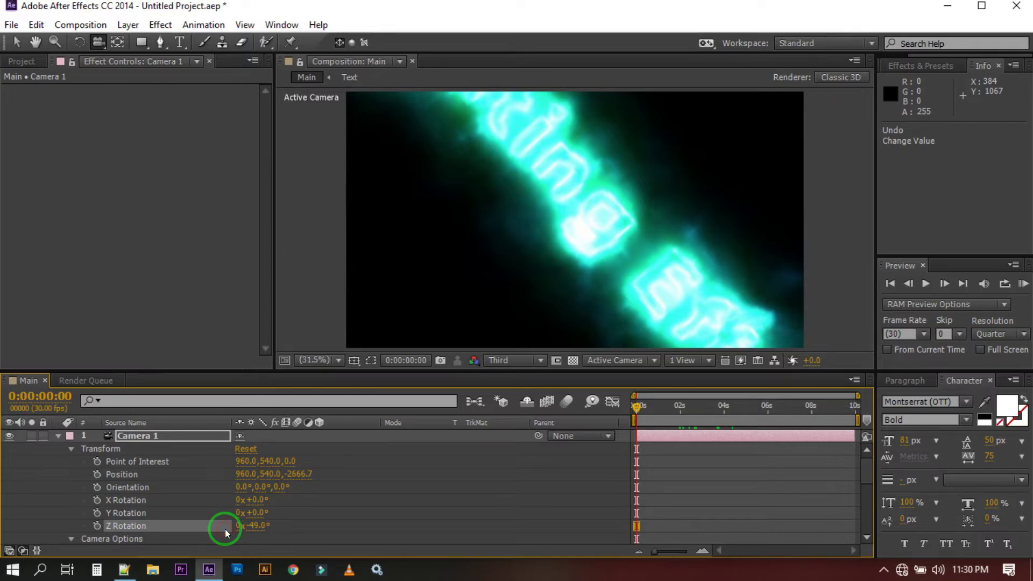
mouse_move(237, 527)
mouse_down()
mouse_move(253, 521)
mouse_move(223, 527)
mouse_up()
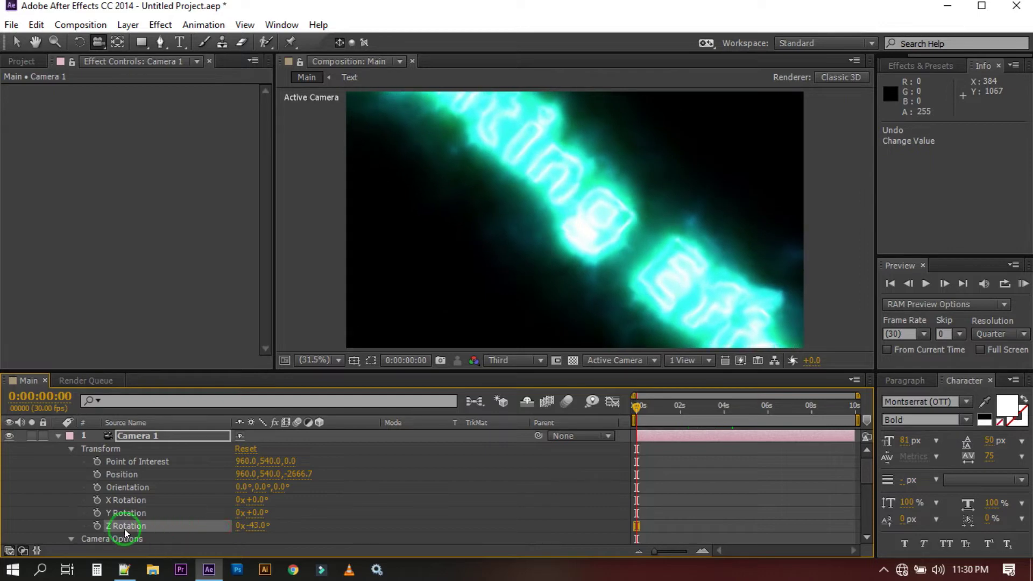
click(98, 527)
scroll(662, 486, down, 4)
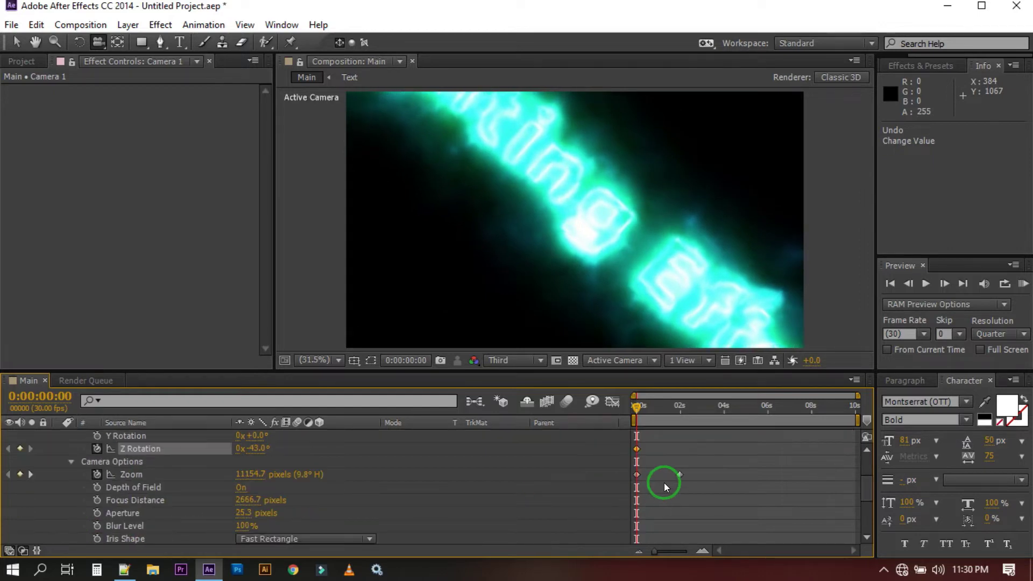
Set a level 0° Z Rotation keyframe at 0:00:01:29.
drag(636, 413, 678, 421)
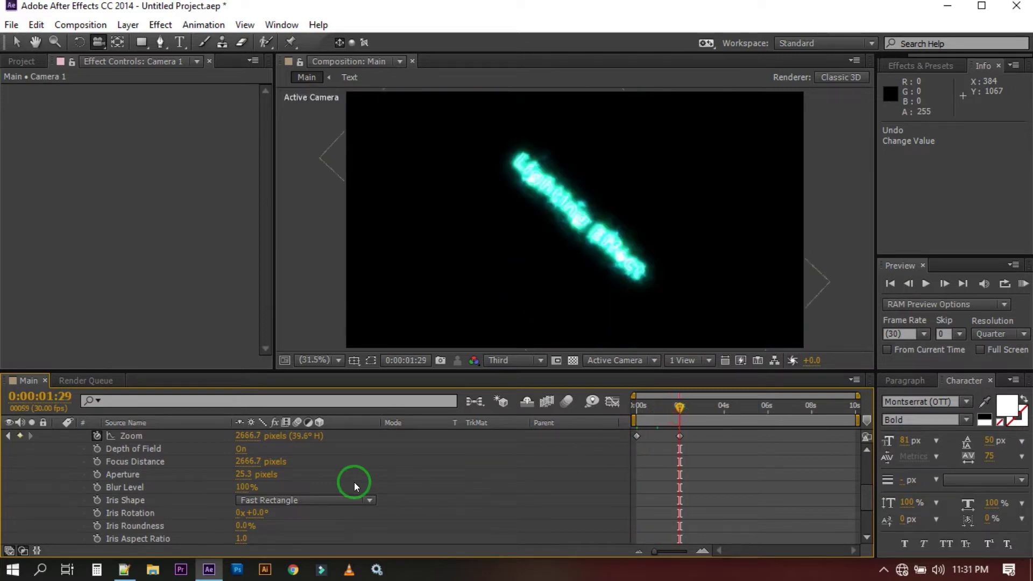
scroll(342, 496, up, 4)
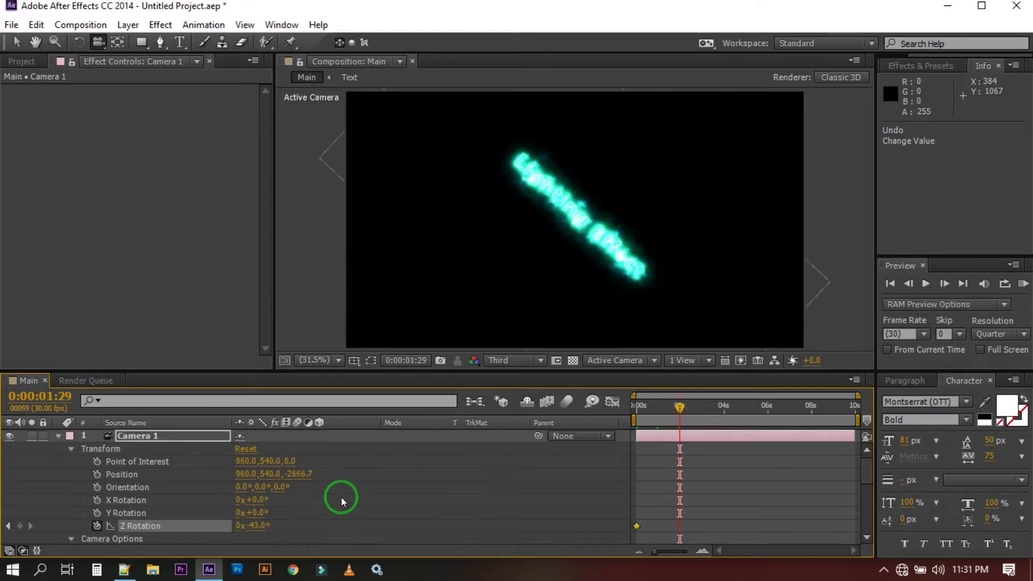
click(253, 526)
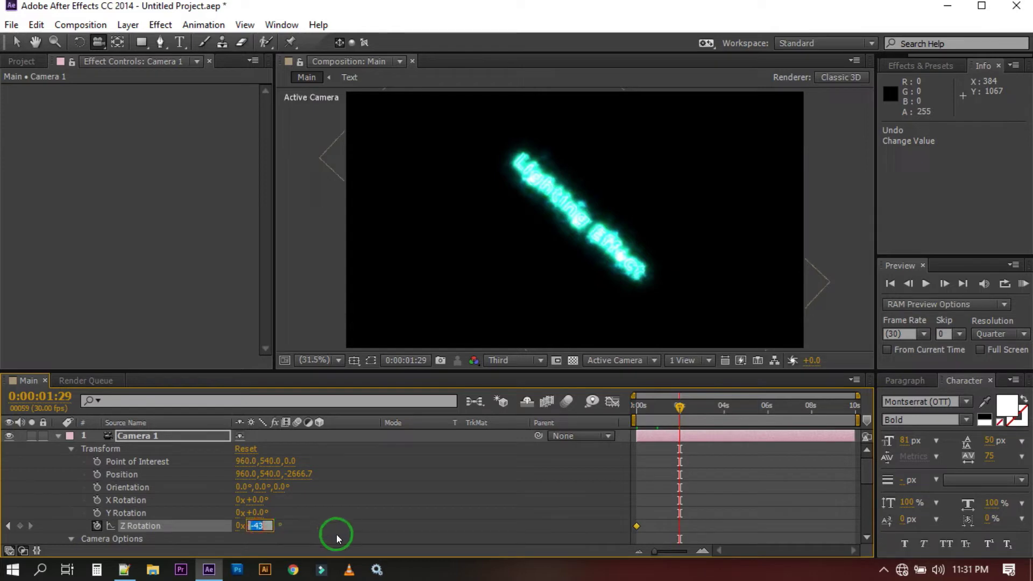
text(0)
key(Return)
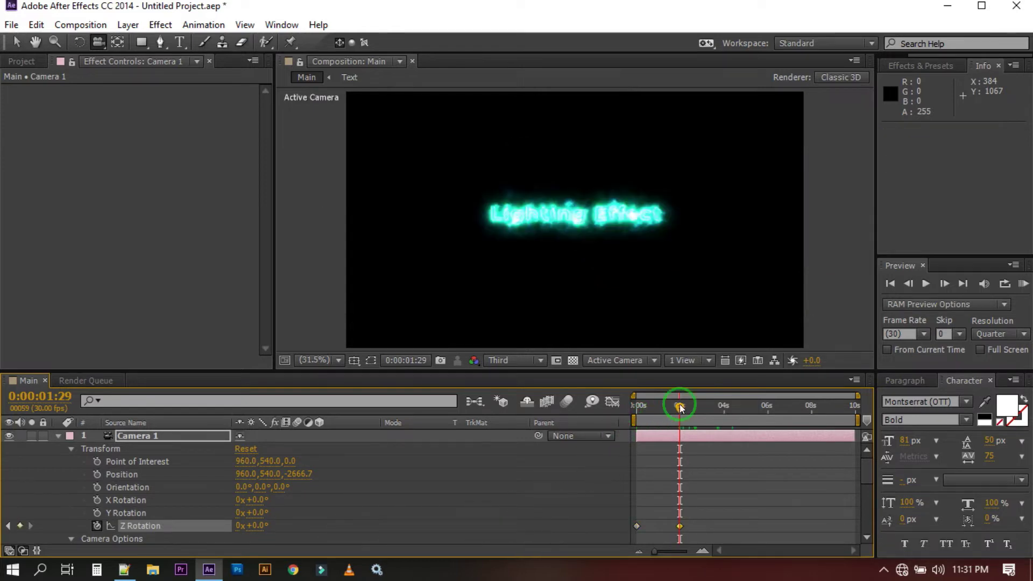
drag(673, 415, 607, 427)
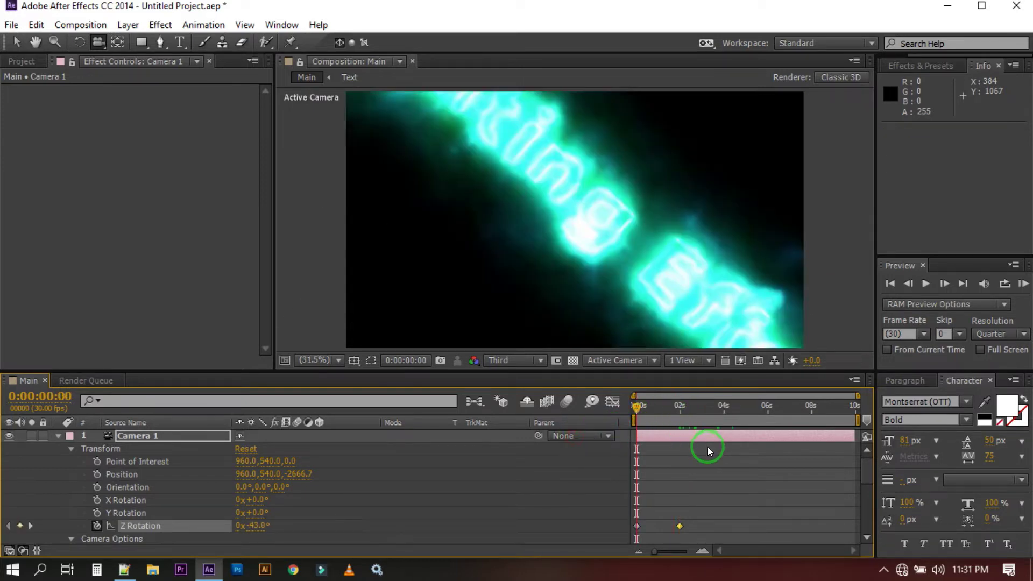
scroll(708, 446, down, 1)
scroll(708, 449, down, 3)
drag(700, 441, 644, 495)
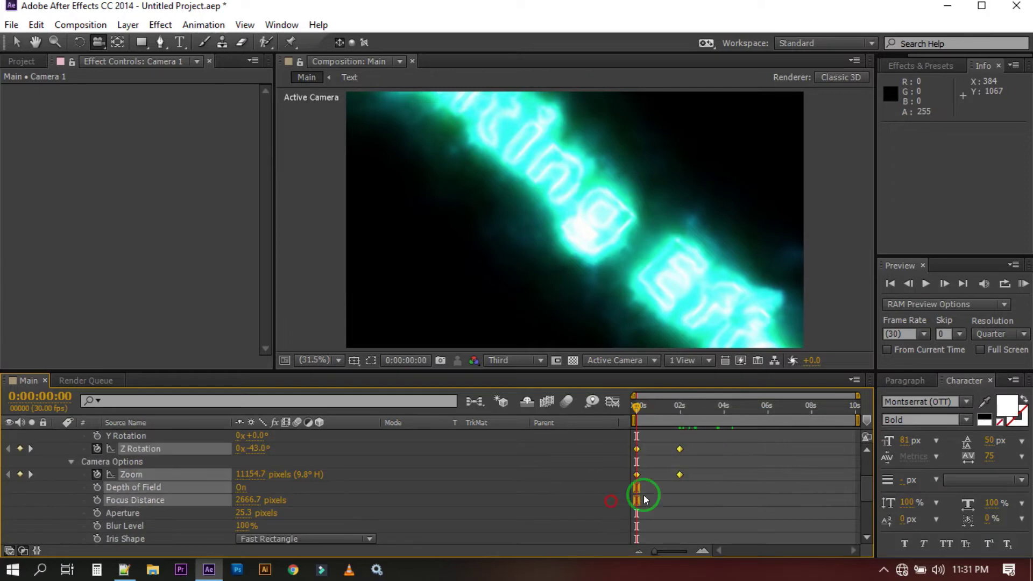
Apply Easy Ease to Camera 1's Zoom and Z Rotation keyframes and scrub to check the move.
right_click(679, 473)
mouse_move(702, 464)
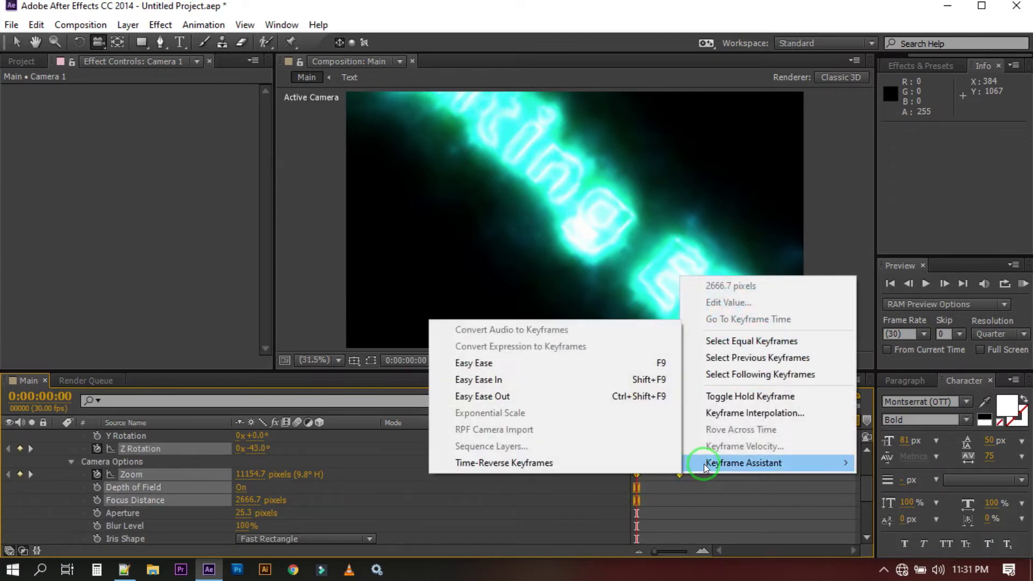
click(502, 365)
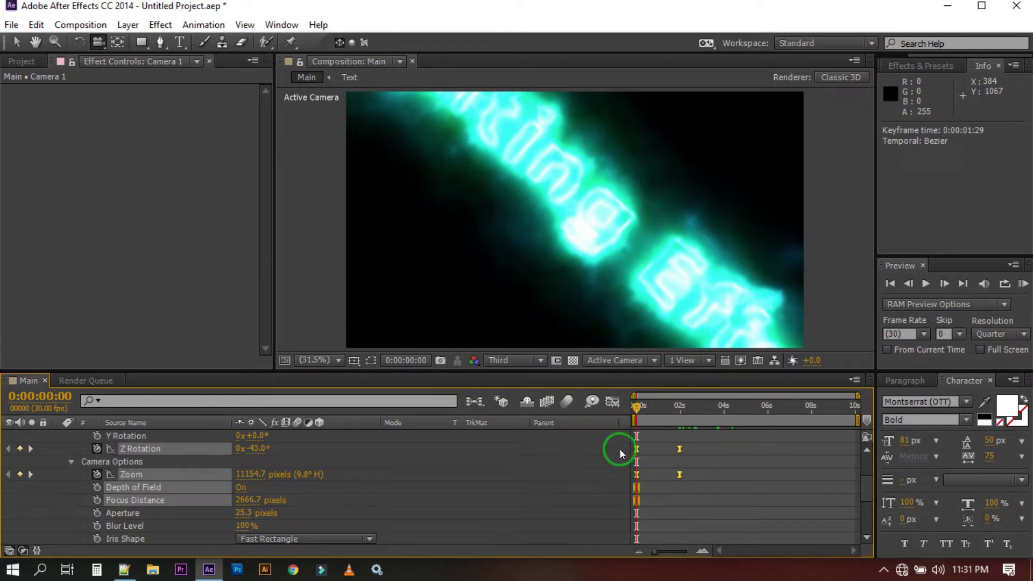
drag(637, 408, 686, 409)
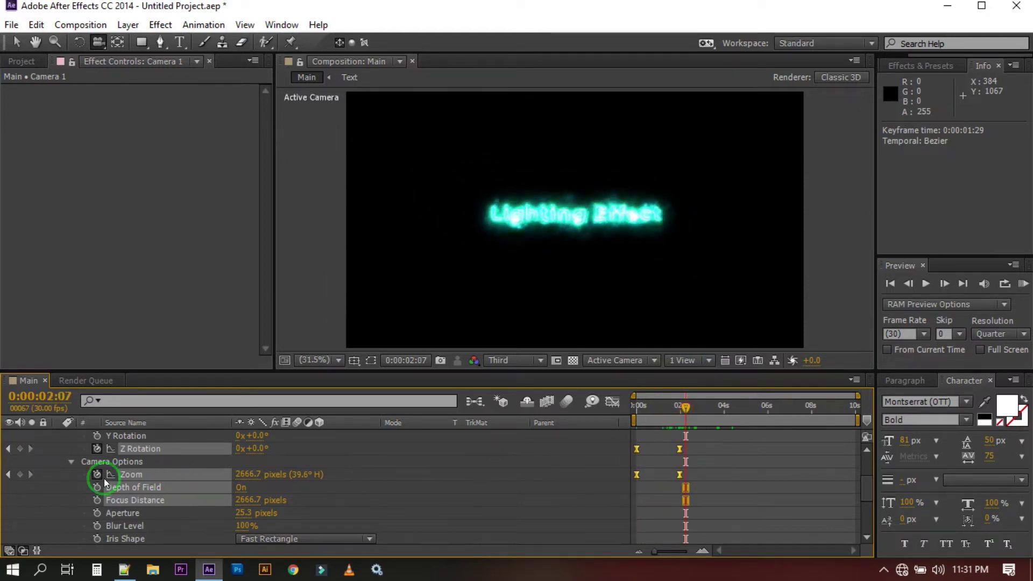
scroll(104, 479, up, 3)
Shift the Text layer to start later, around 0:00:01:22, and make it visible.
click(61, 438)
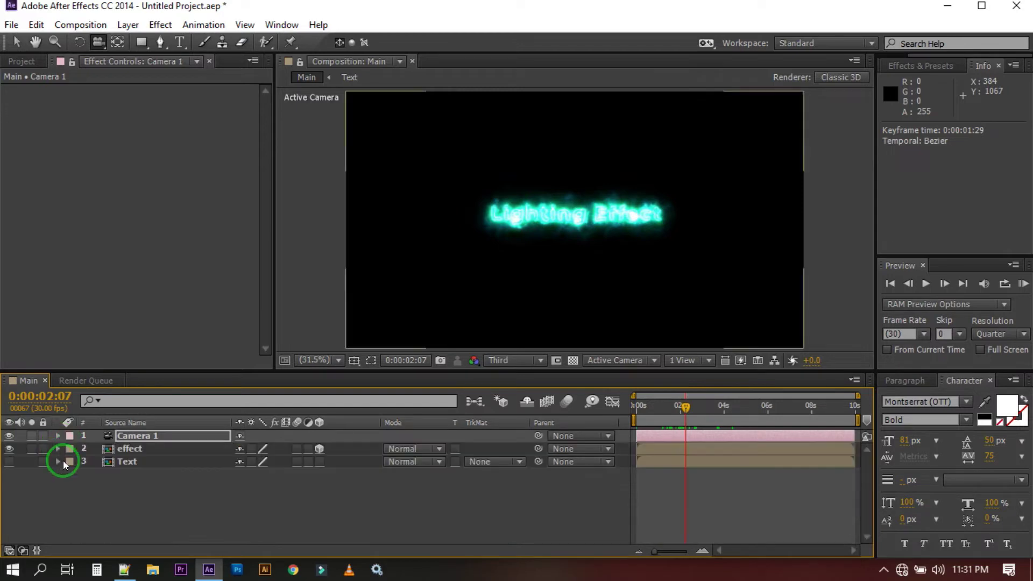
click(128, 469)
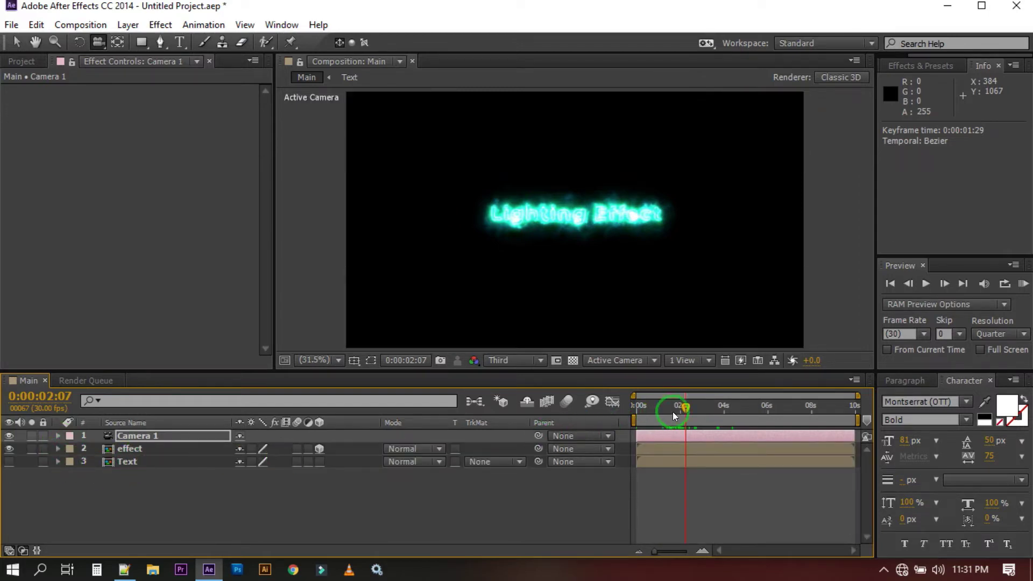
drag(685, 410, 682, 413)
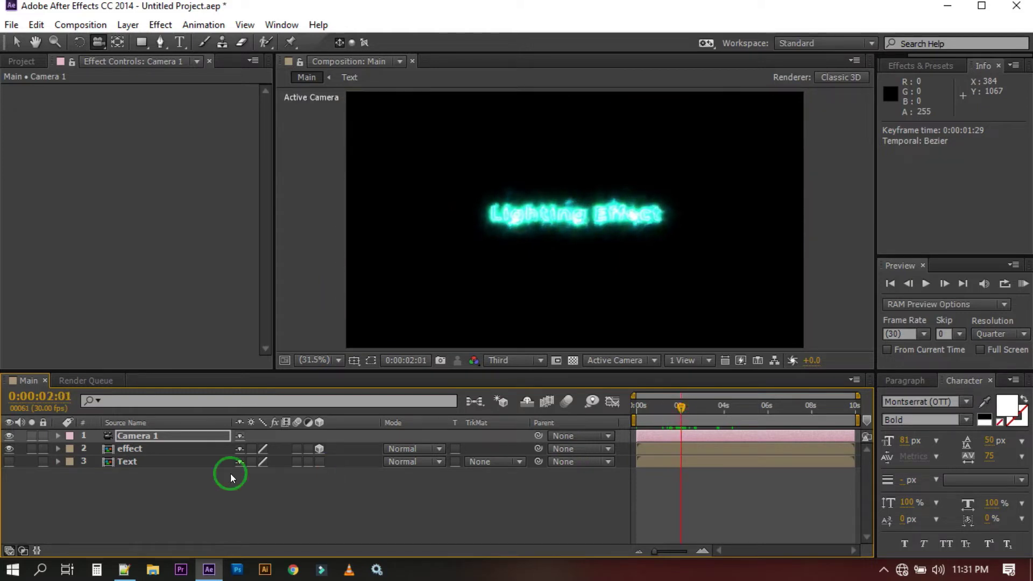
click(131, 464)
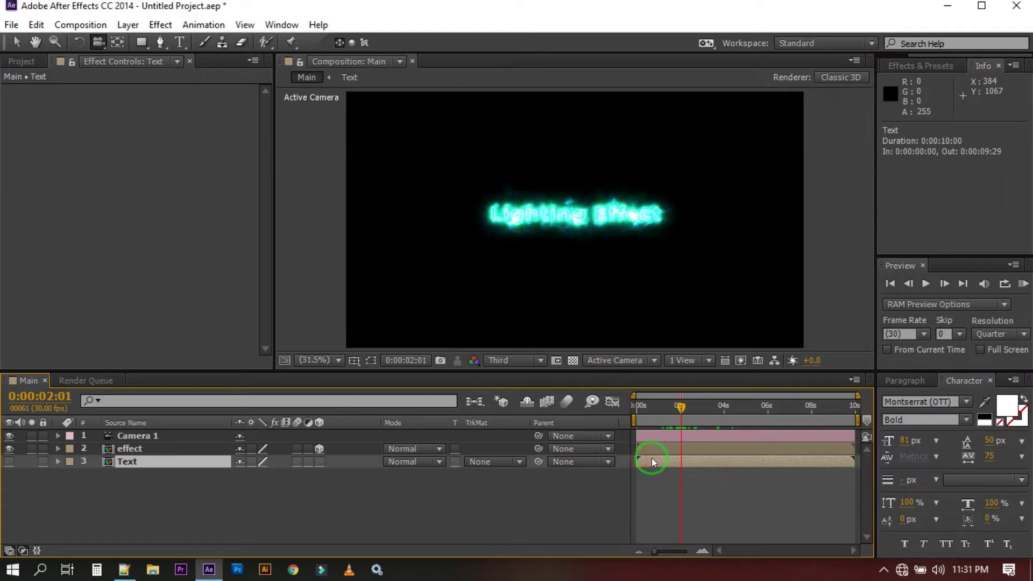
drag(652, 461, 689, 460)
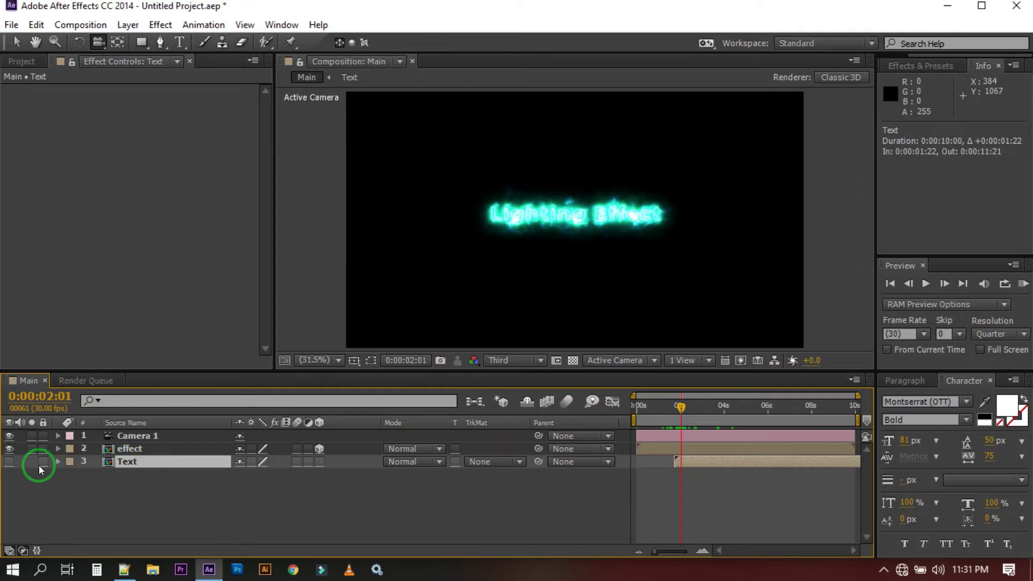
click(9, 462)
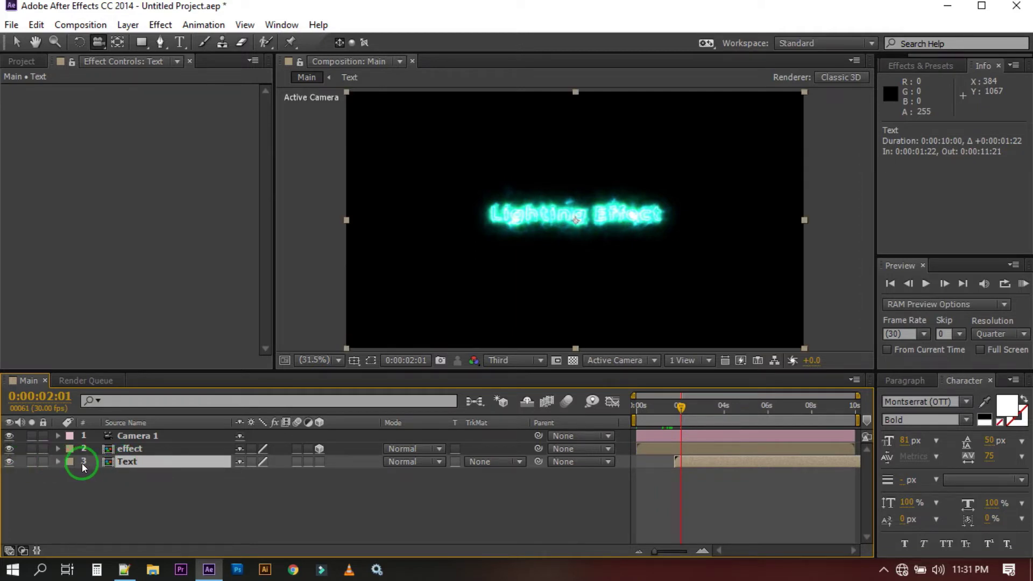
Keyframe the Text layer's Opacity from 0% to 100% at about 0:00:03:09.
key(t)
drag(248, 478, 69, 477)
click(97, 474)
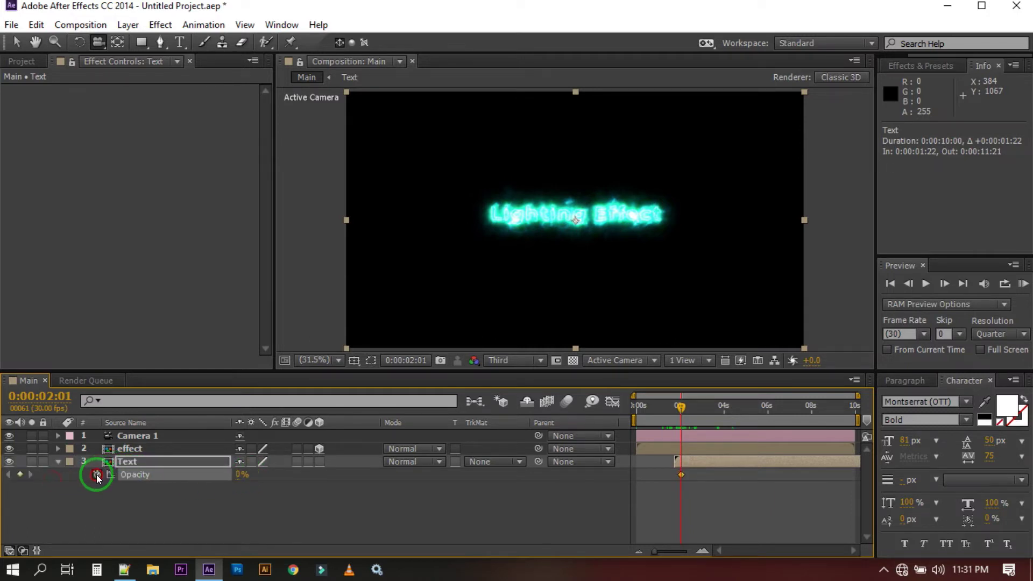
drag(682, 477, 676, 476)
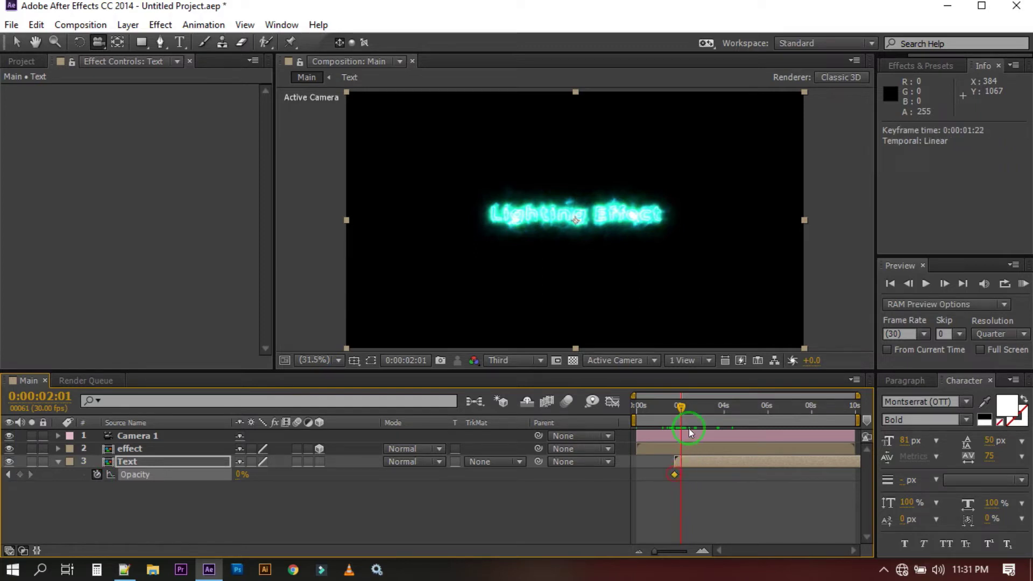
drag(681, 408, 709, 407)
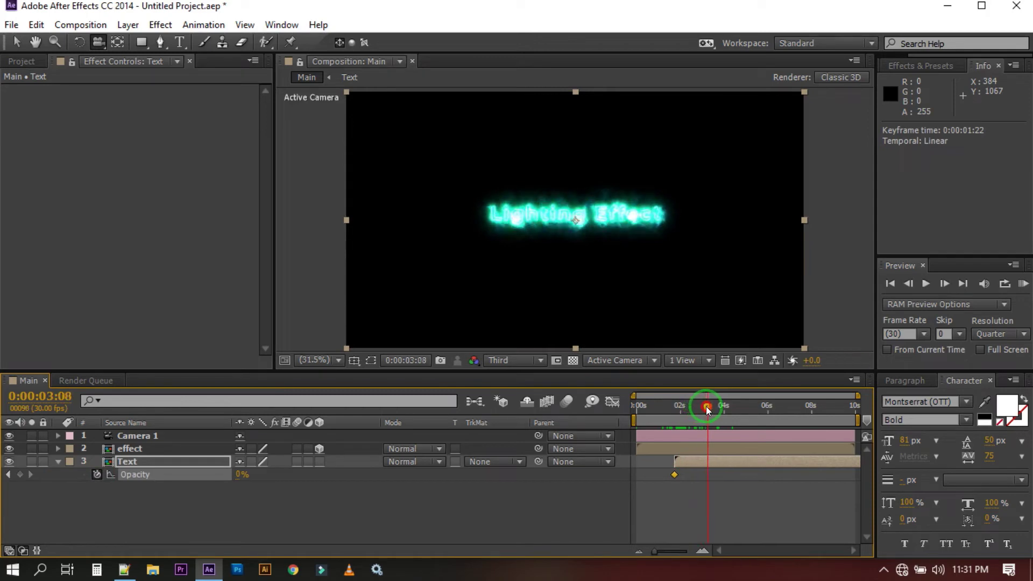
click(360, 472)
drag(241, 475, 569, 453)
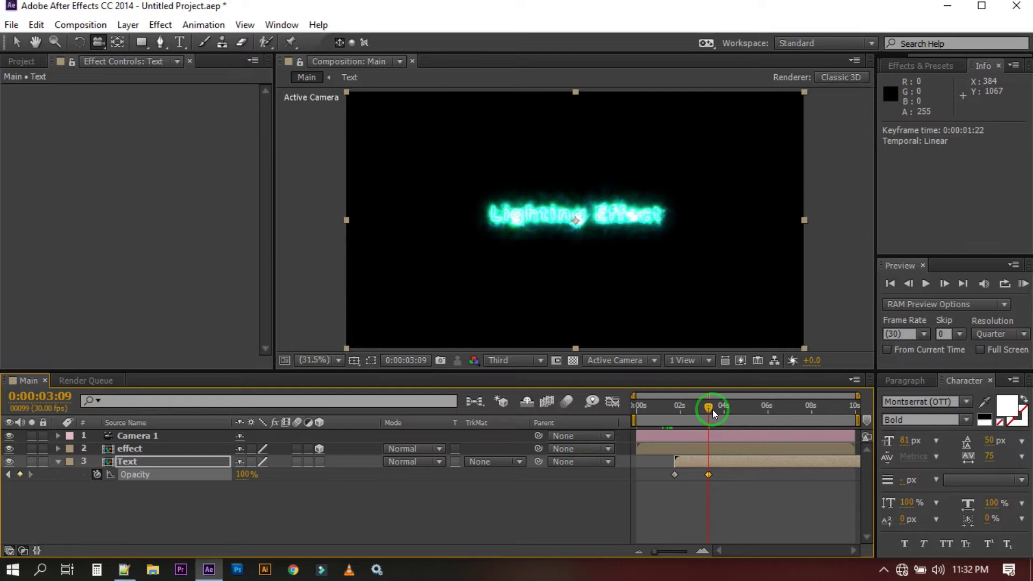
mouse_move(709, 408)
mouse_down()
mouse_move(682, 414)
mouse_move(691, 416)
mouse_up()
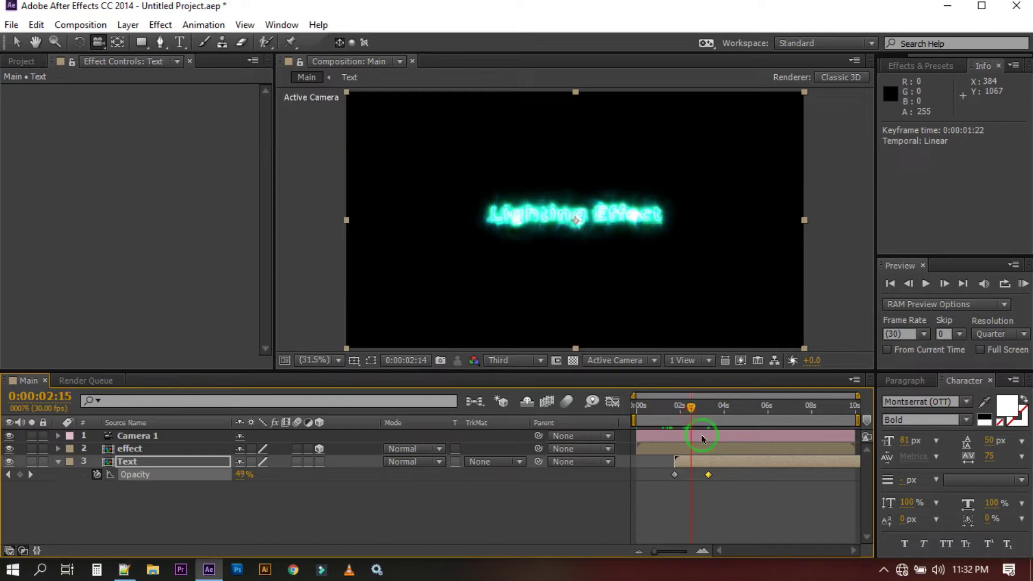
click(702, 434)
Trim the Camera 1 and effect layers to end at 0:00:02:15 with Alt+].
shift+click(171, 453)
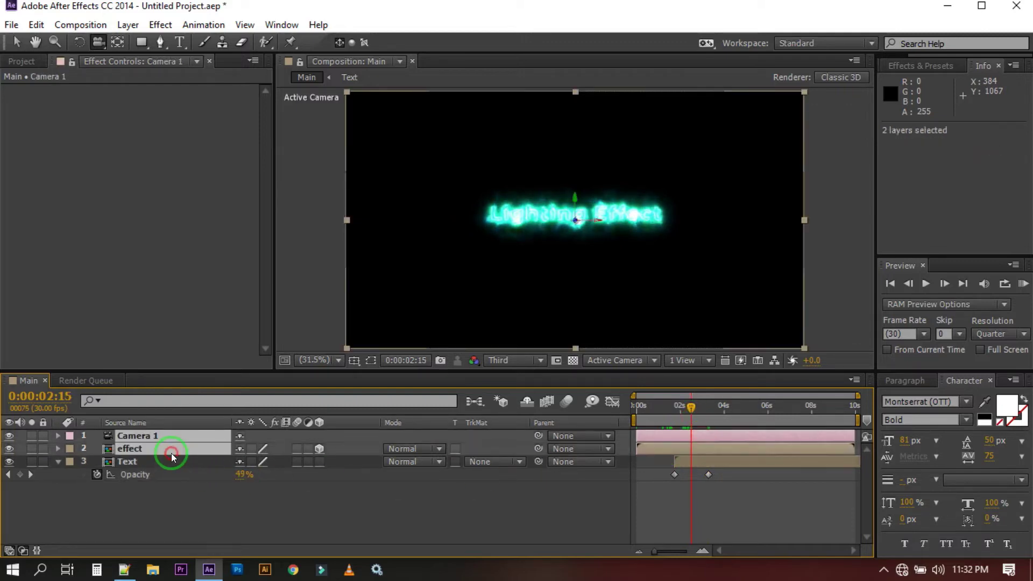
click(160, 463)
shift+click(150, 453)
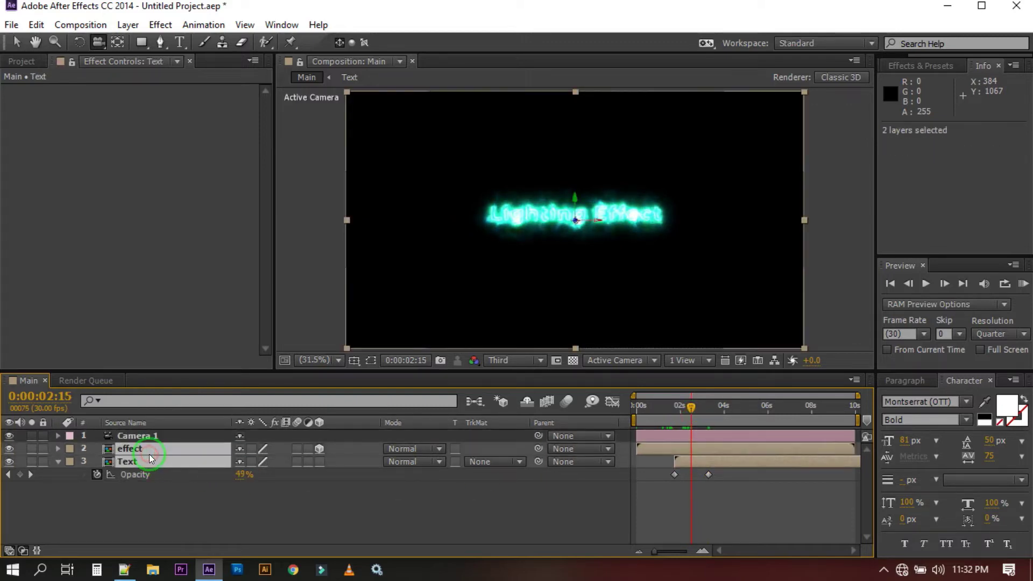
shift+click(151, 437)
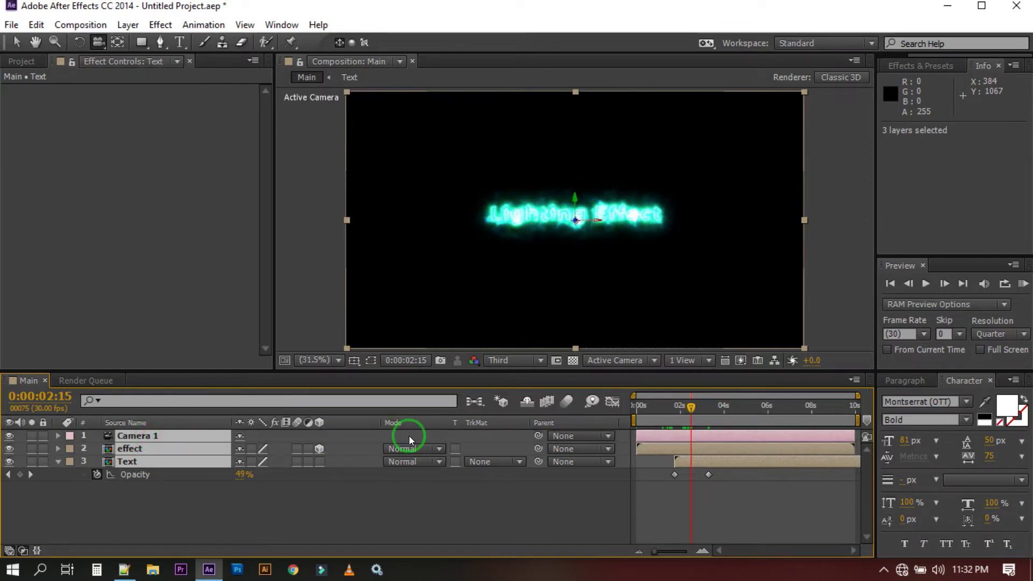
key(alt+bracketright)
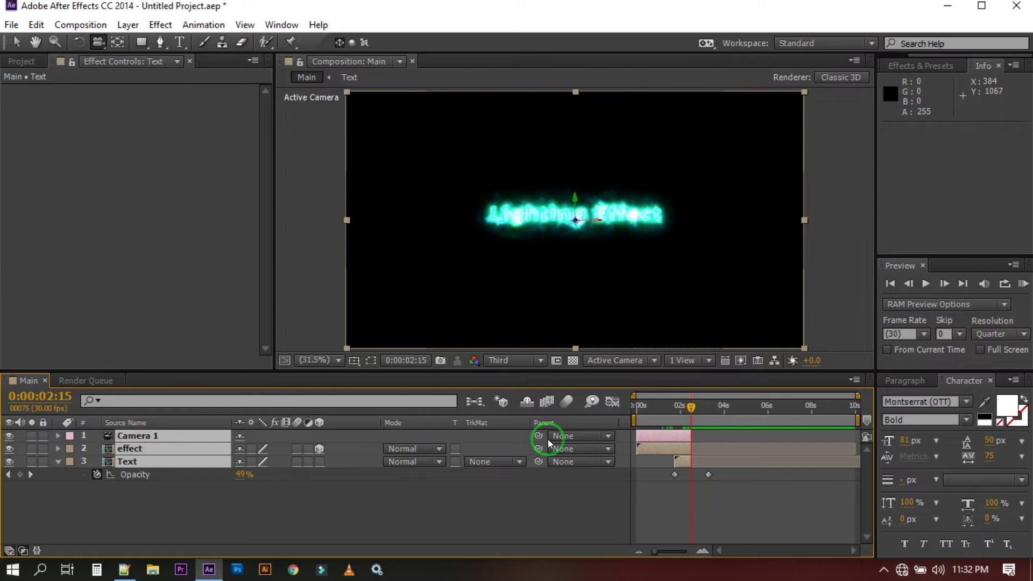
mouse_move(691, 410)
mouse_down()
mouse_move(648, 418)
mouse_move(698, 419)
mouse_up()
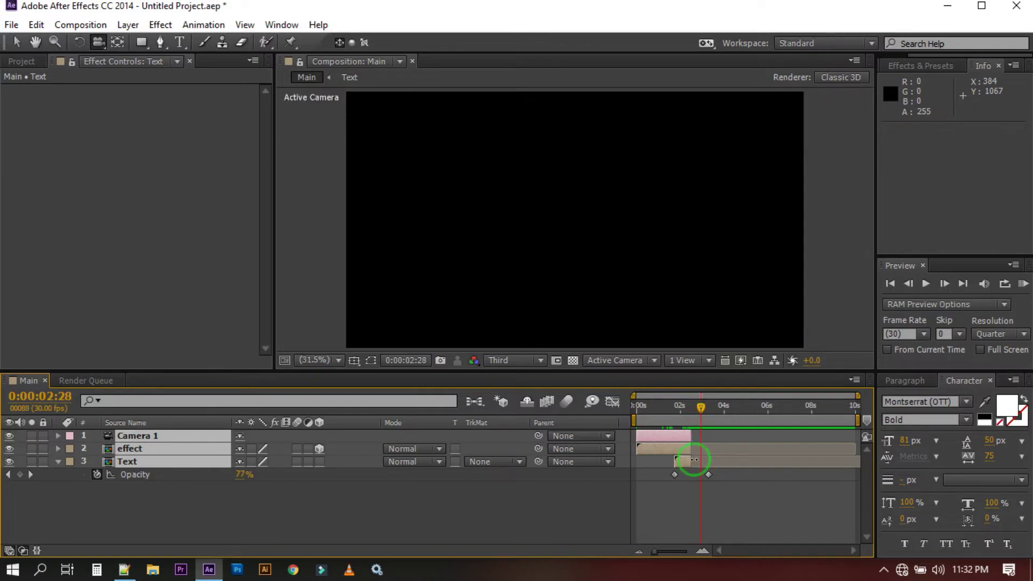
drag(691, 461, 769, 461)
key(ctrl+z)
click(677, 405)
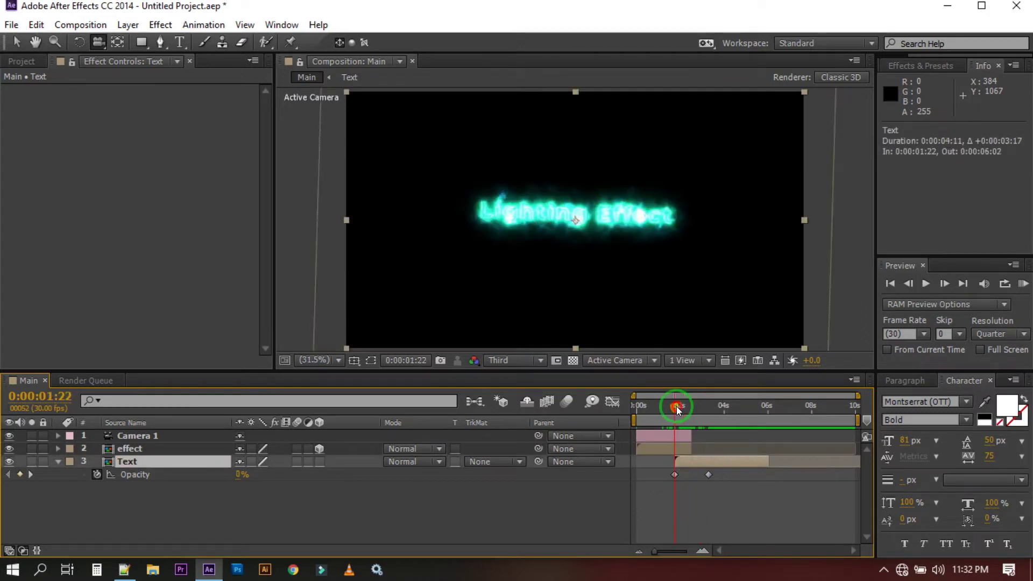
click(130, 449)
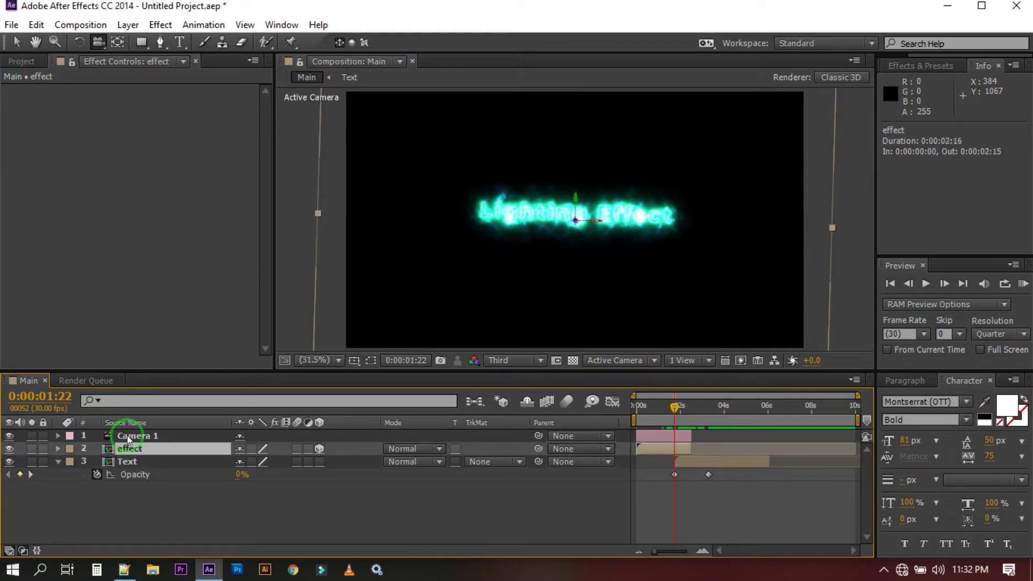
Keyframe the effect layer's Opacity from 100% at 1:22 to 0% at 2:15, with Easy Ease.
key(t)
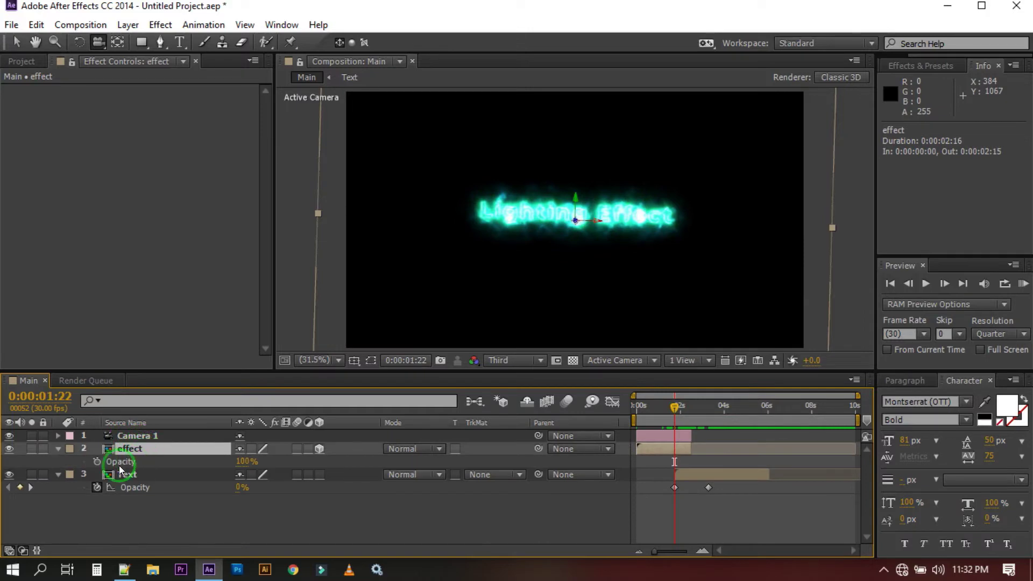
click(97, 462)
drag(678, 406, 692, 407)
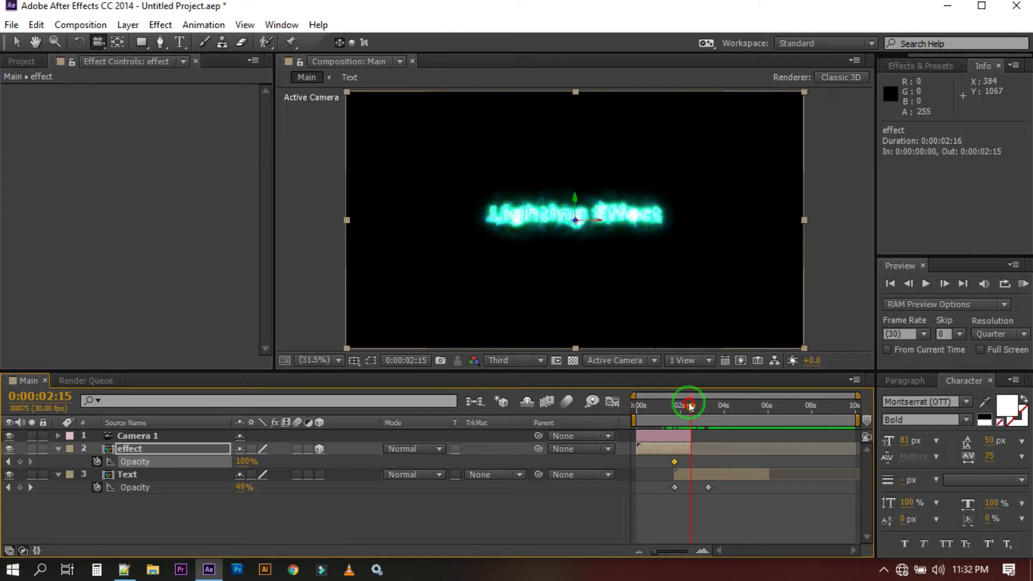
drag(242, 461, 99, 461)
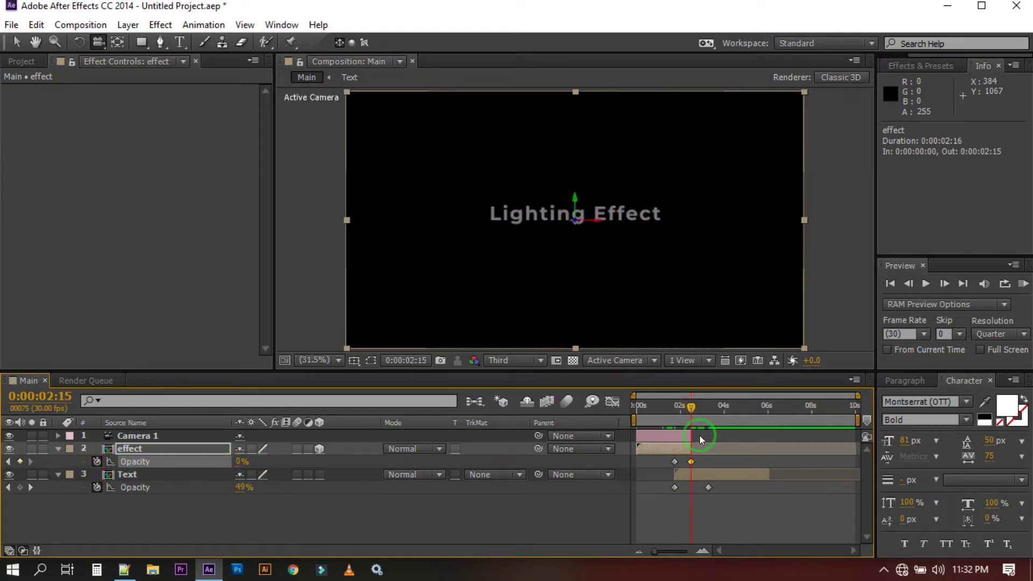
drag(660, 461, 721, 498)
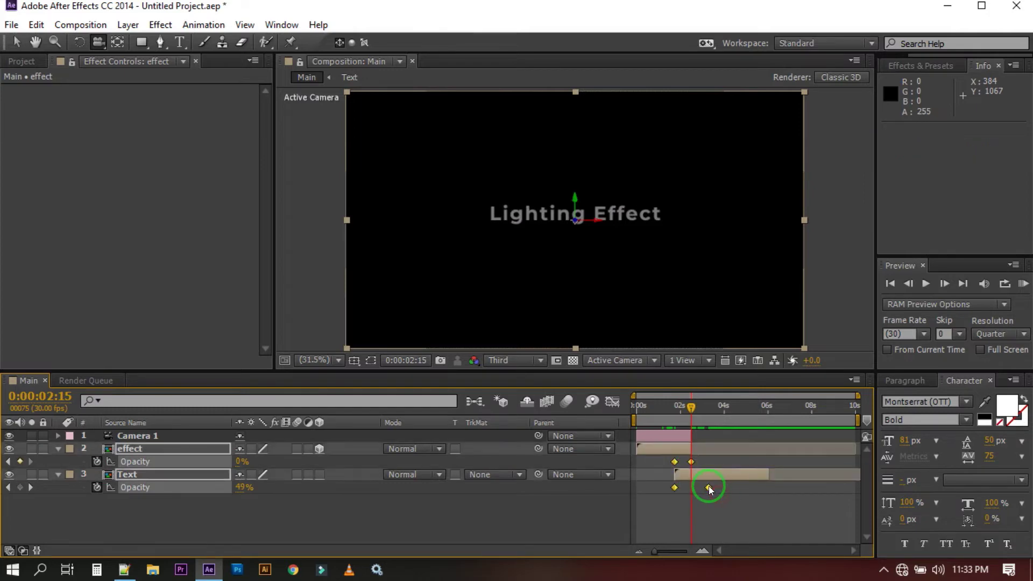
right_click(709, 487)
mouse_move(715, 476)
click(545, 377)
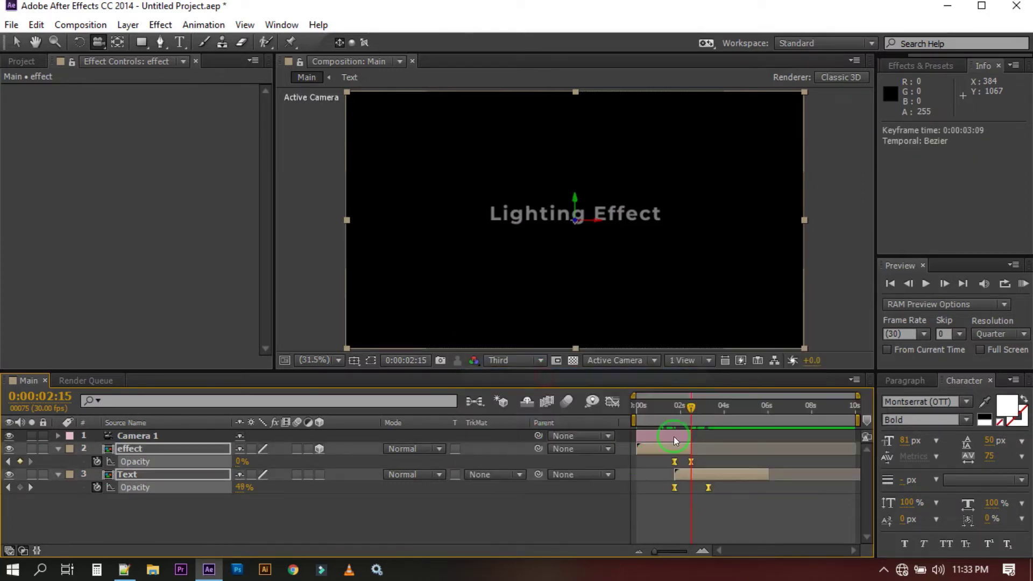
drag(691, 410, 707, 435)
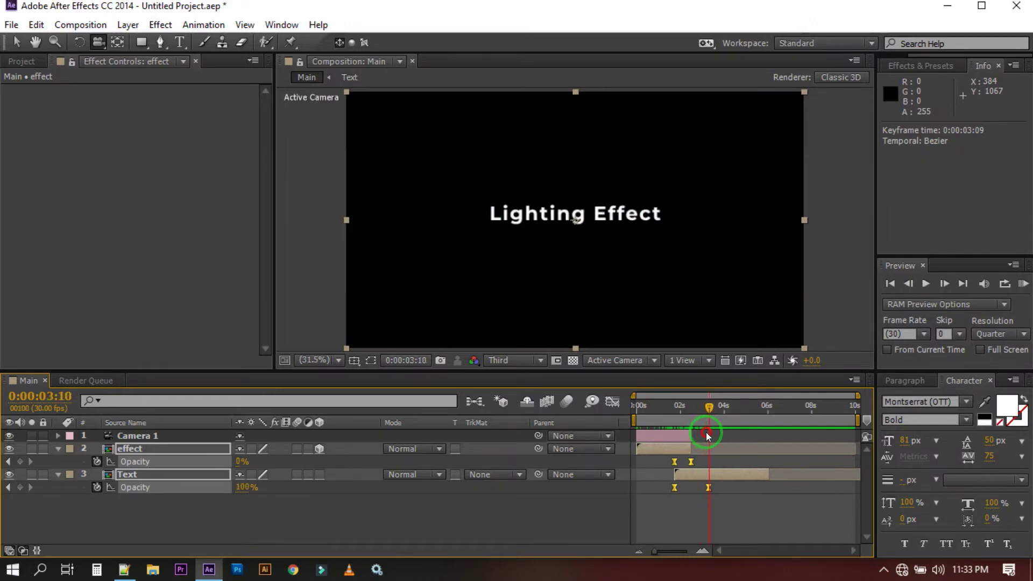
Create a new full-size black solid layer.
click(58, 474)
right_click(78, 499)
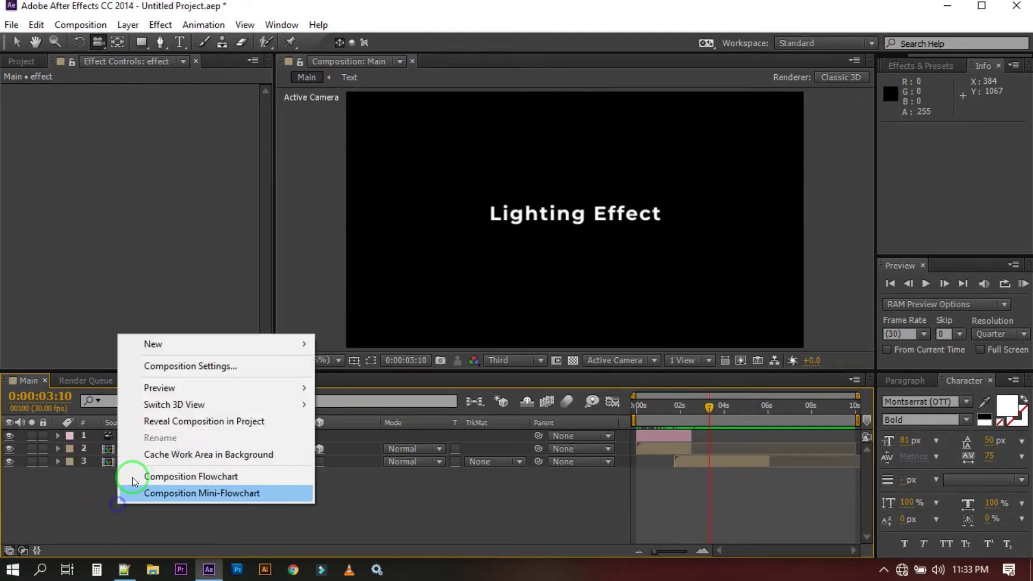
mouse_move(177, 344)
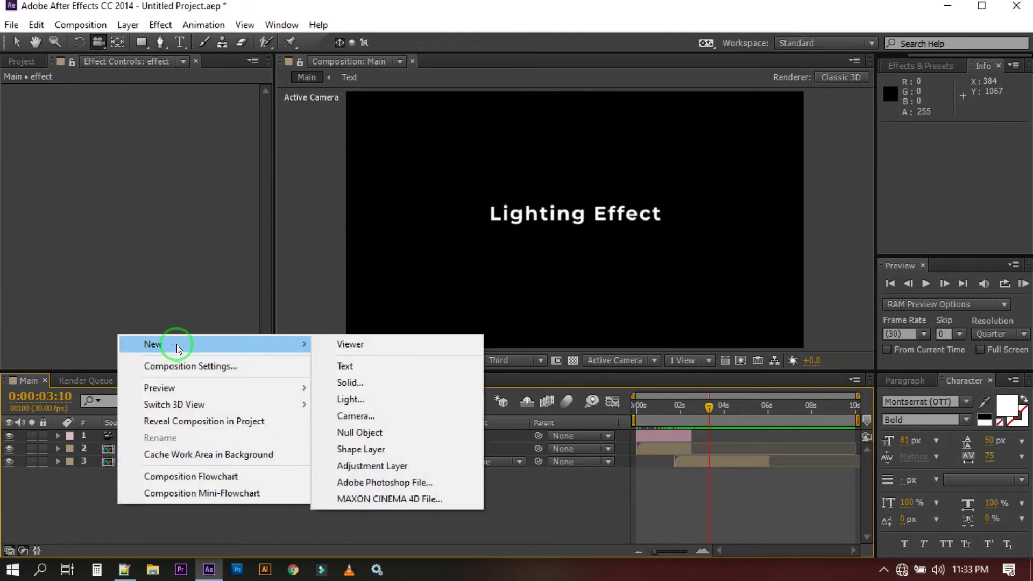
click(397, 382)
click(499, 376)
drag(284, 366, 74, 526)
click(510, 291)
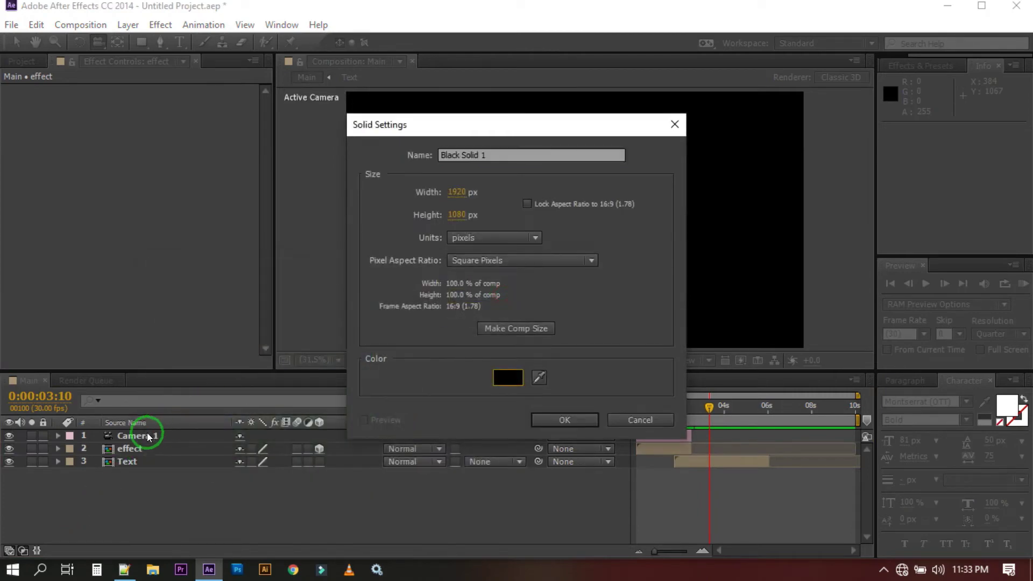
click(566, 419)
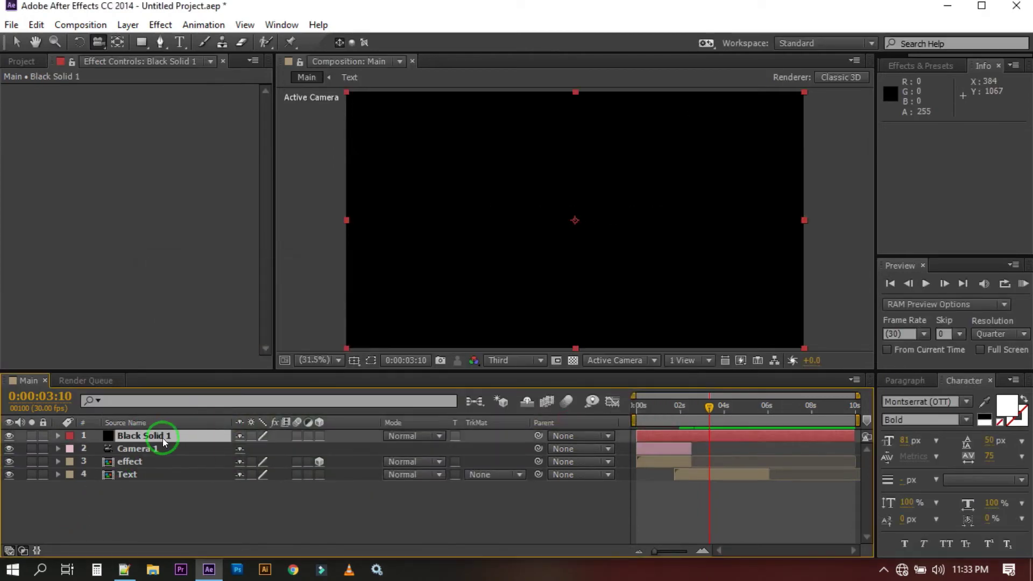
Move the black solid to the bottom of the layer stack and rename it BG.
drag(162, 438, 143, 497)
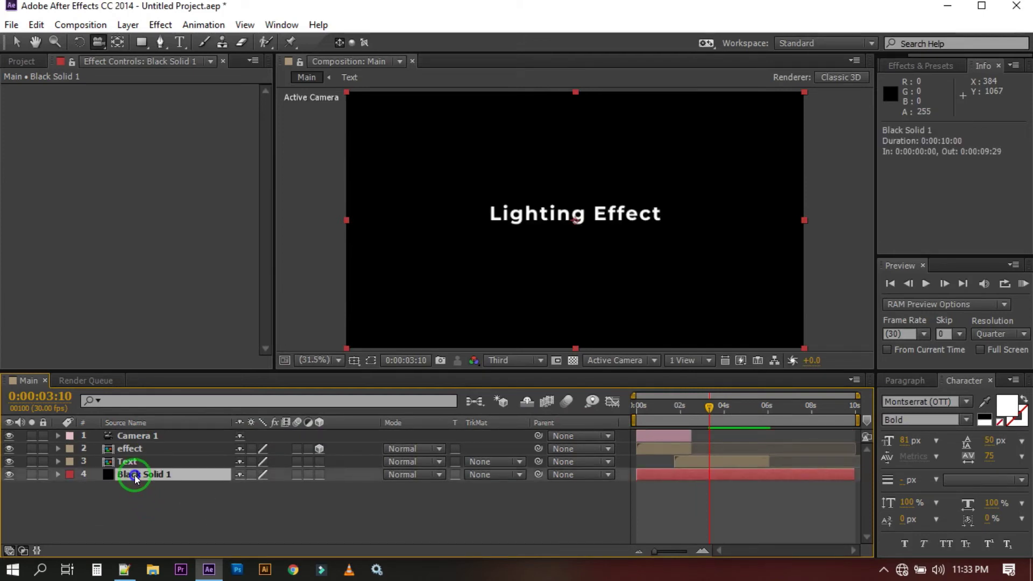
right_click(134, 476)
click(341, 114)
text(BG)
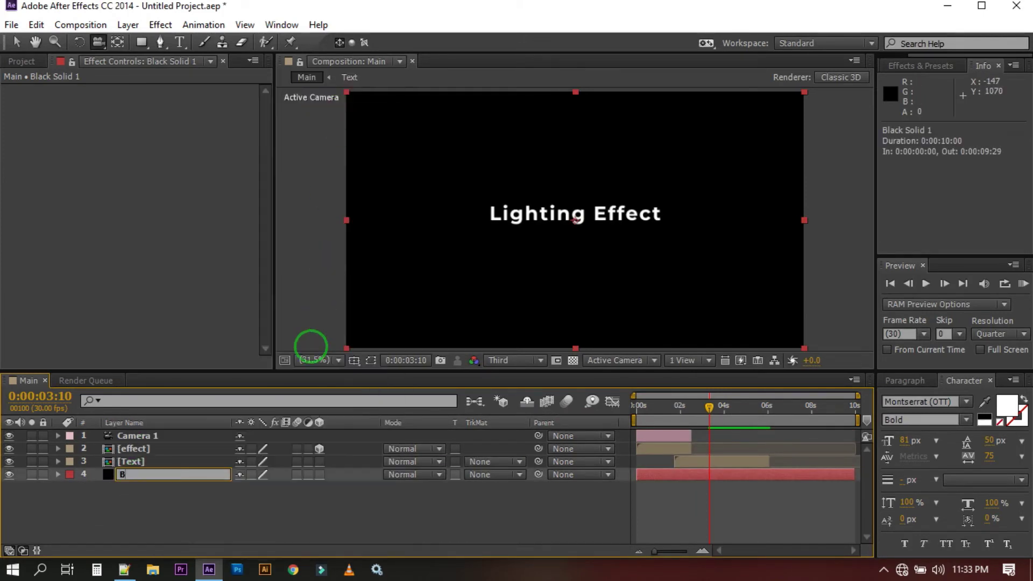
click(206, 496)
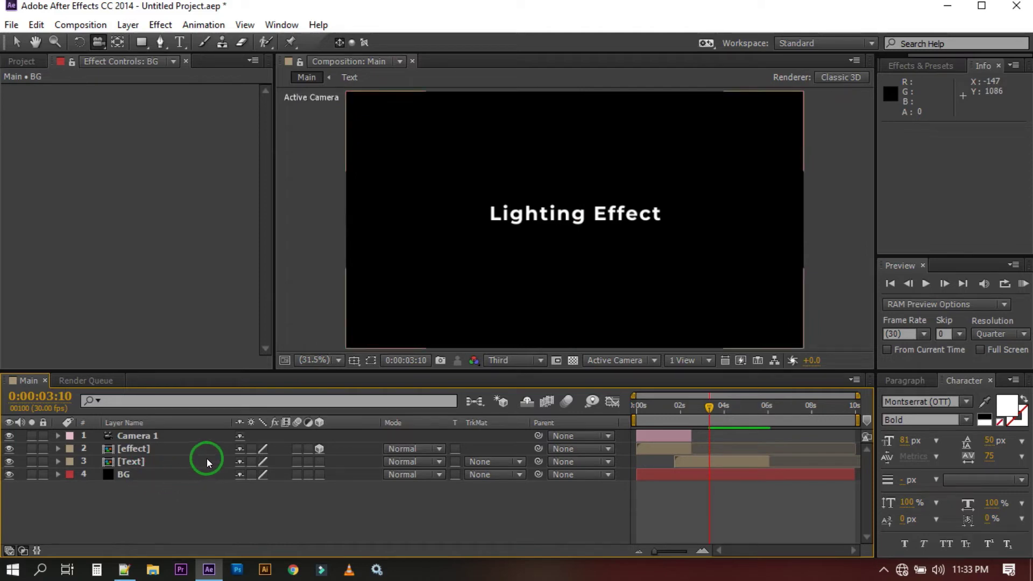
click(145, 474)
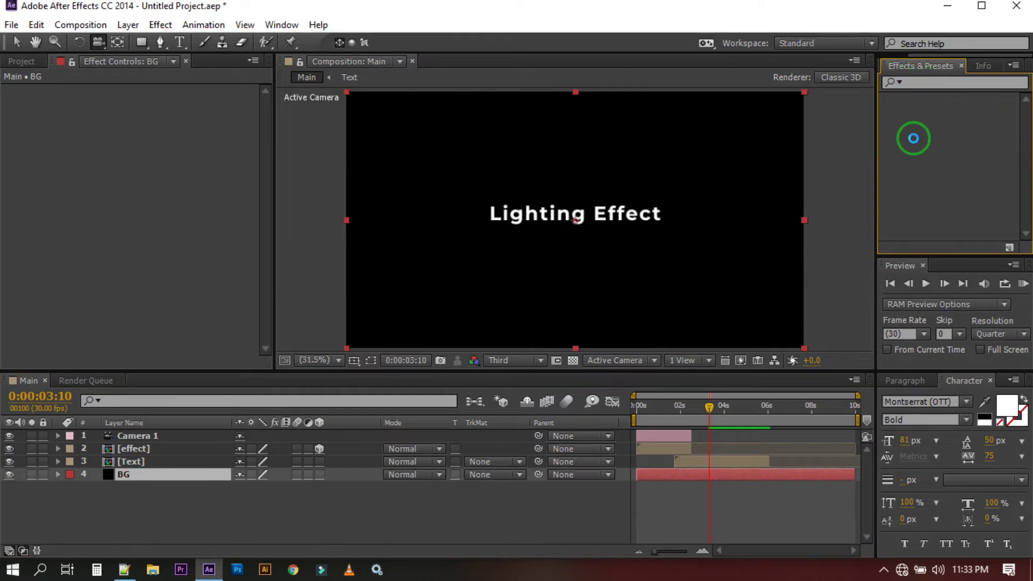
Search Effects & Presets for 'part' and apply CC Particle Systems II to the BG layer.
click(888, 86)
text(par)
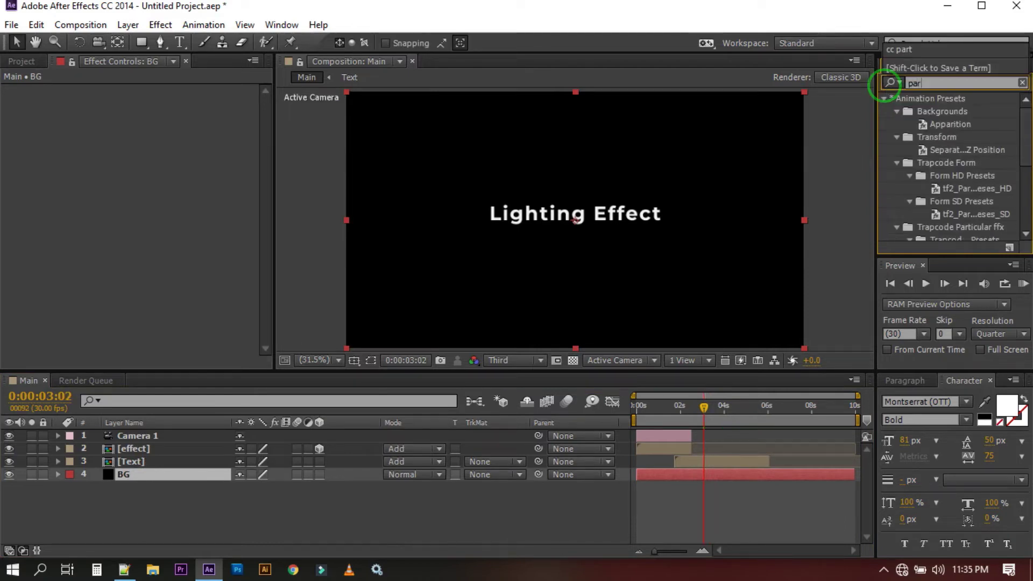
text(t)
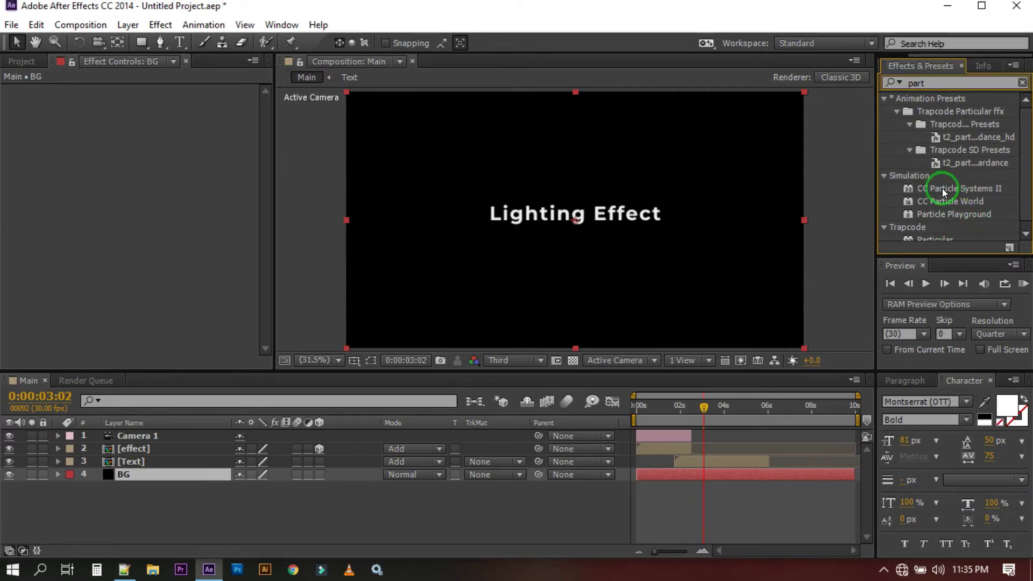
drag(943, 192, 150, 468)
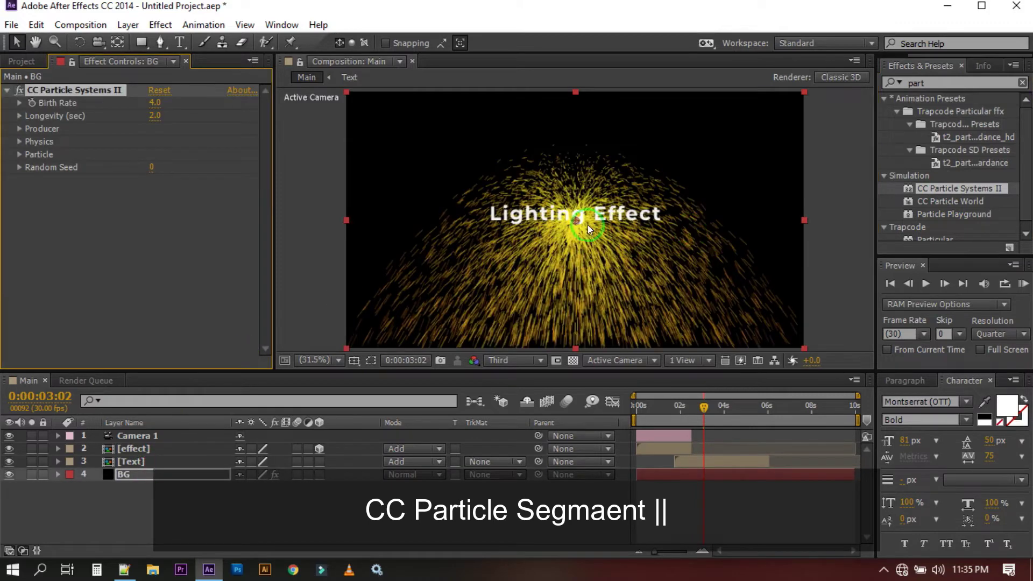
Move the particle emitter to the lower-left corner and set Birth Rate 0.3 and Longevity 1.3.
drag(573, 221, 355, 340)
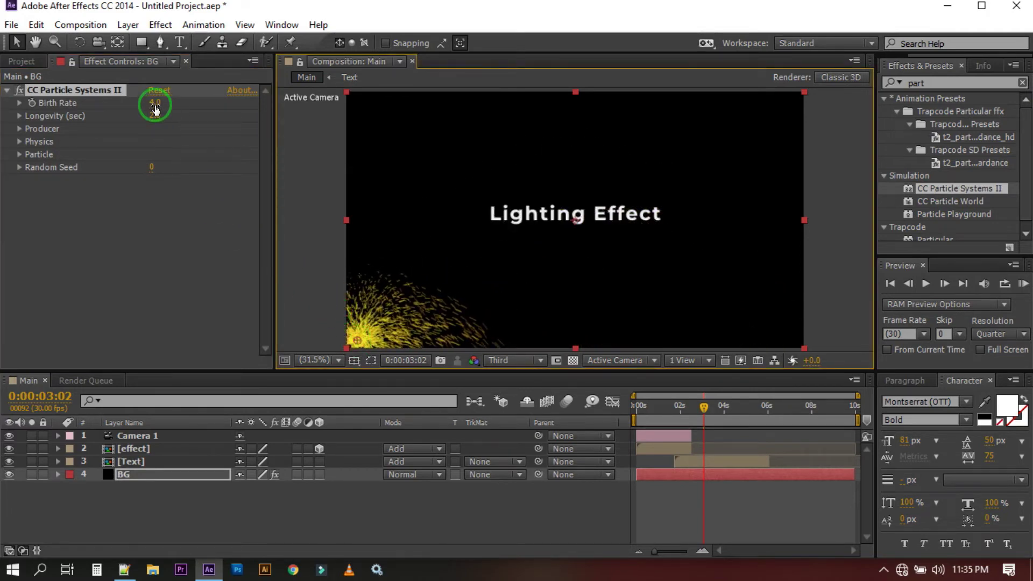
drag(155, 106, 180, 104)
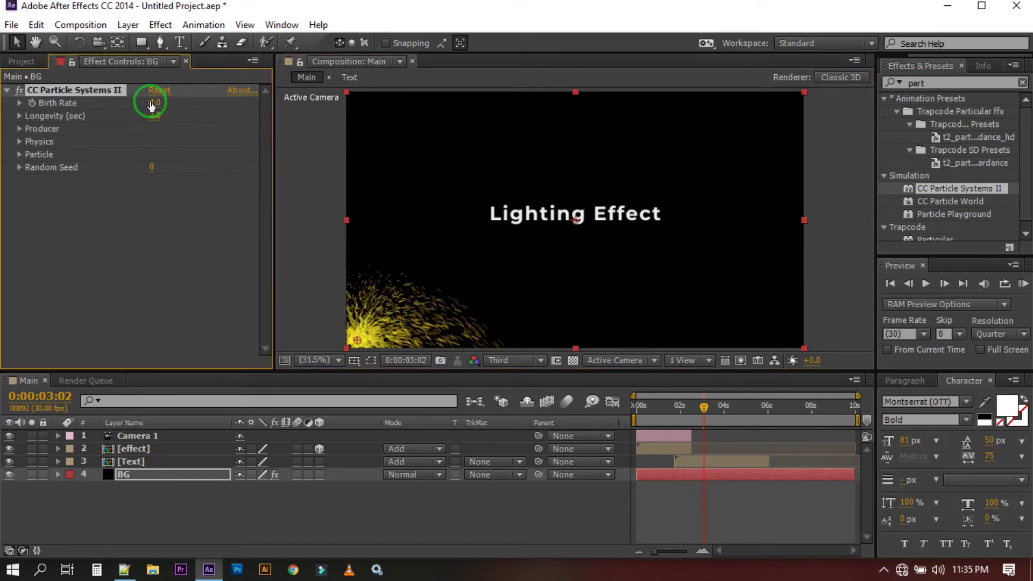
drag(149, 101, 111, 97)
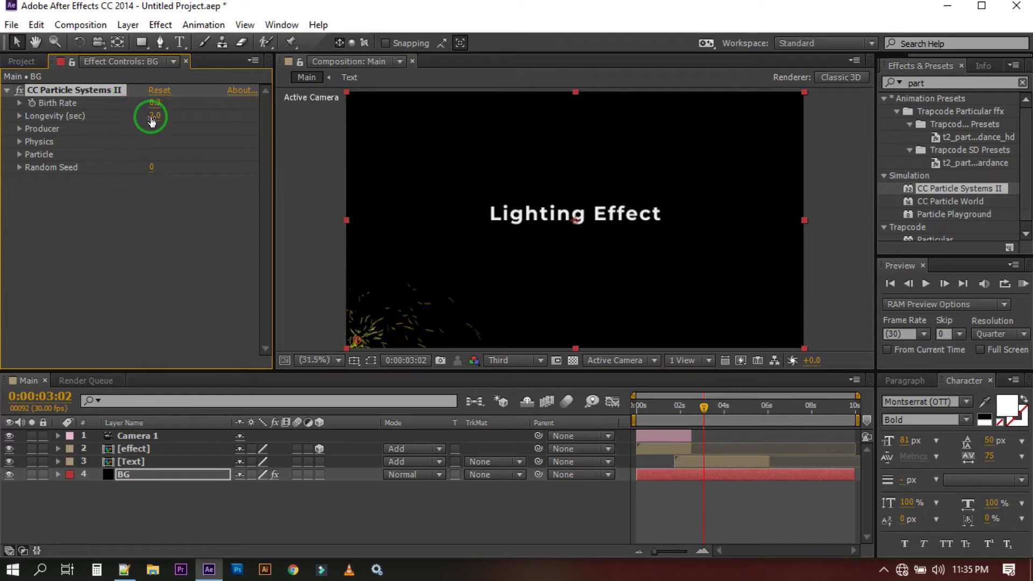
drag(154, 115, 106, 116)
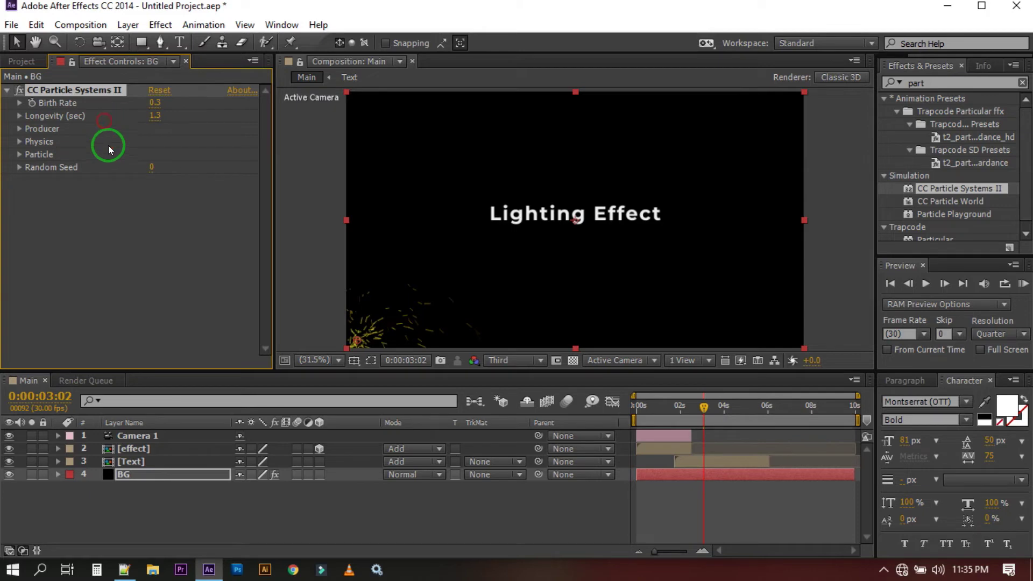
Set the CC Particle Systems II Producer to Radius X 157 and Radius Y 88.
click(20, 129)
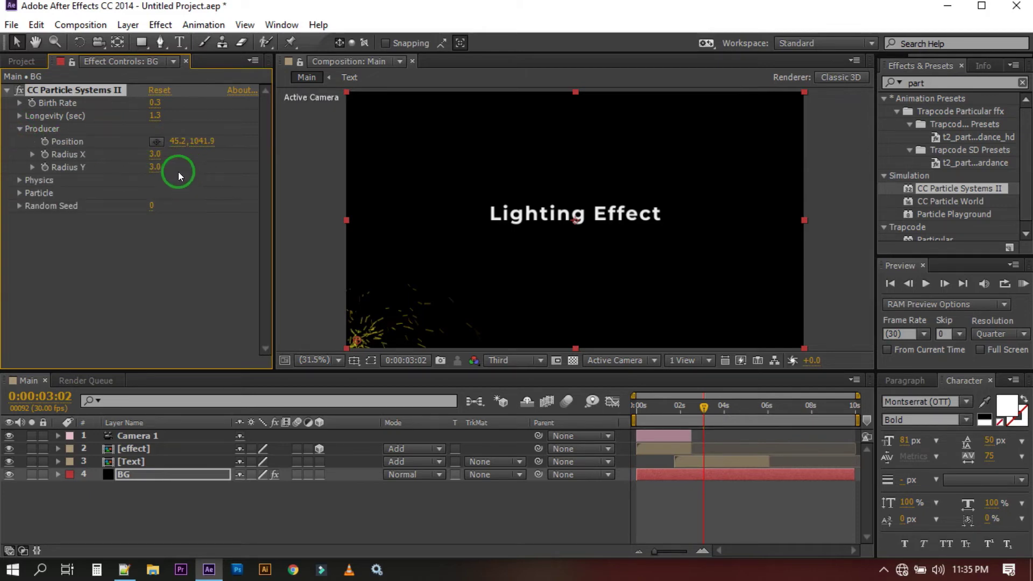
drag(152, 153, 235, 152)
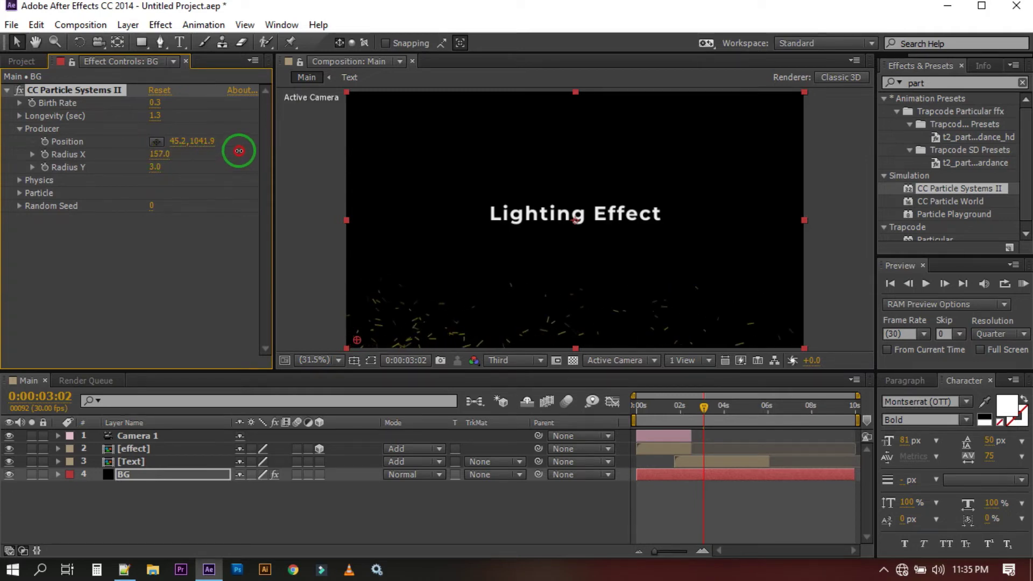
drag(153, 171, 189, 158)
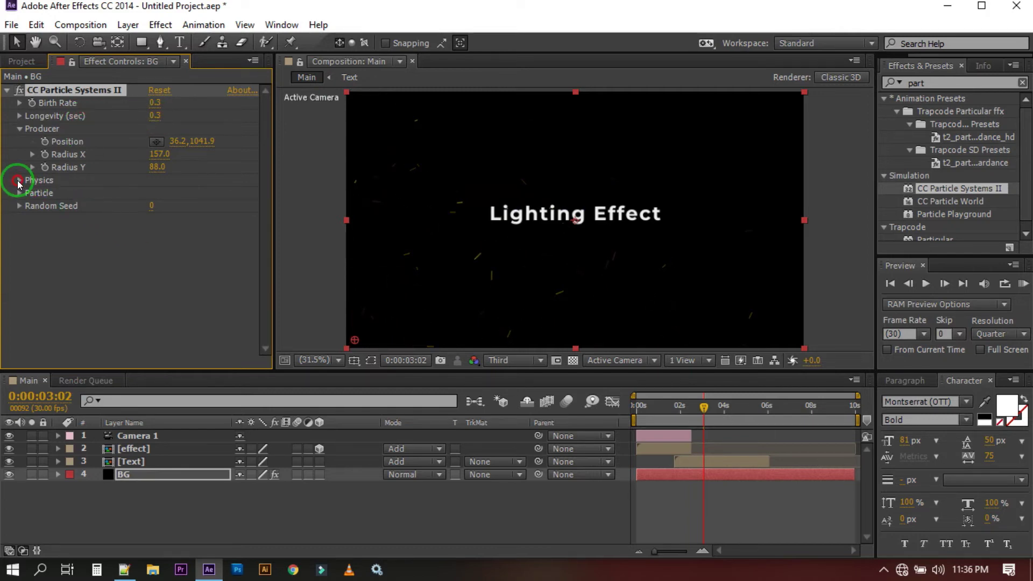
Switch the particles' Physics animation to Fire.
click(18, 181)
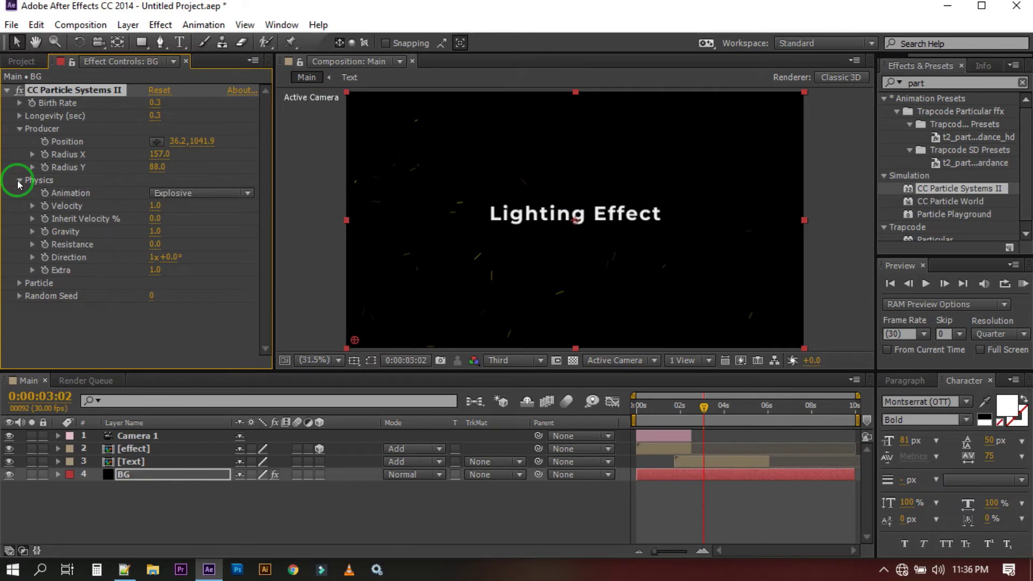
click(179, 193)
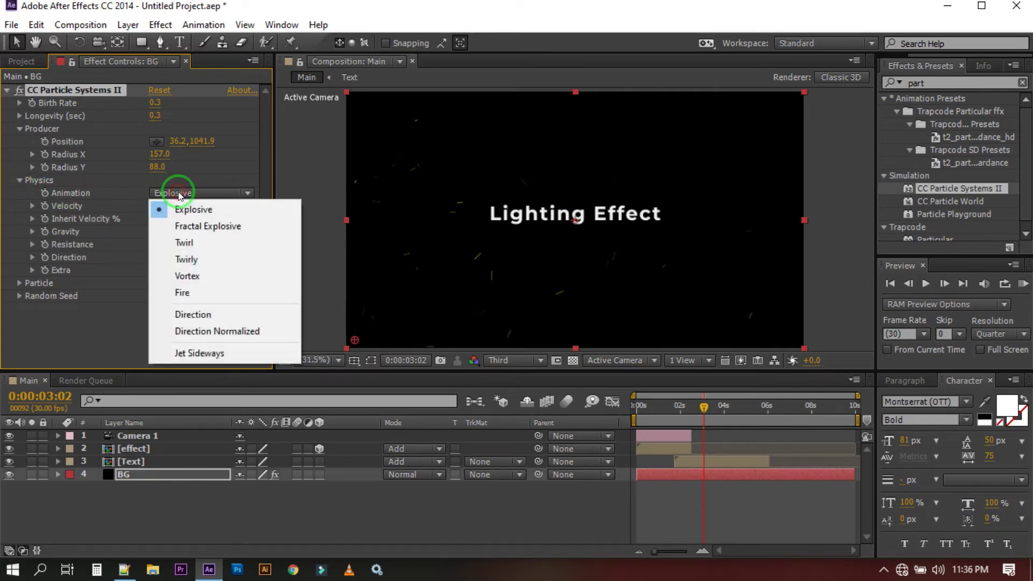
click(208, 293)
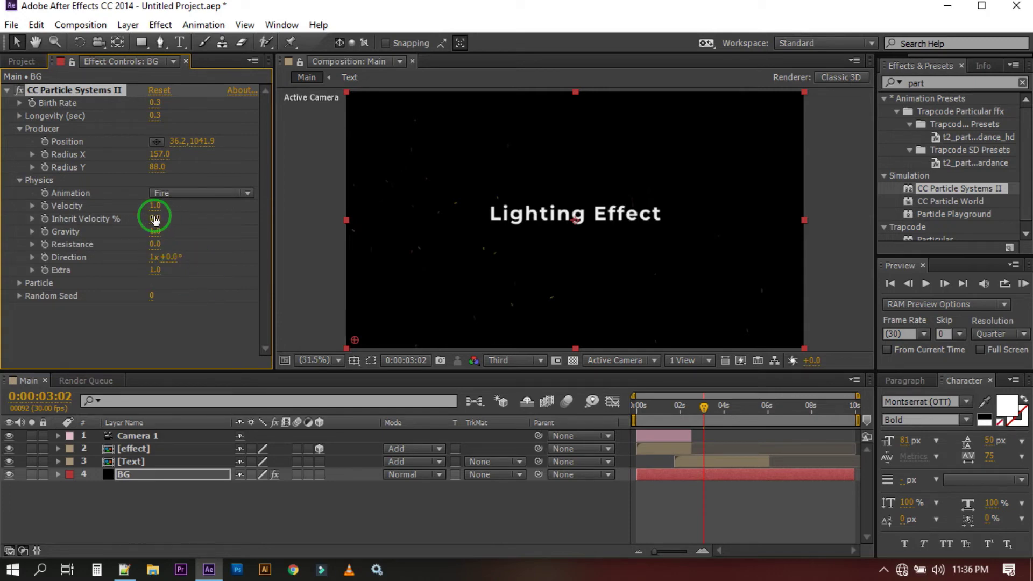
Set Inherit Velocity -33, Resistance 2.1, Direction 2x+255° and Extra -0.4, also adjusting Gravity.
mouse_move(155, 216)
mouse_down()
mouse_move(169, 214)
mouse_move(120, 217)
mouse_move(165, 231)
mouse_move(910, 241)
mouse_move(100, 256)
mouse_move(2, 270)
mouse_up()
mouse_move(2, 201)
mouse_down()
mouse_move(715, 181)
mouse_move(2, 228)
mouse_move(154, 231)
mouse_move(1, 219)
mouse_up()
mouse_move(156, 246)
mouse_down()
mouse_move(157, 235)
mouse_move(215, 238)
mouse_move(171, 240)
mouse_up()
drag(168, 259, 630, 249)
drag(155, 270, 65, 287)
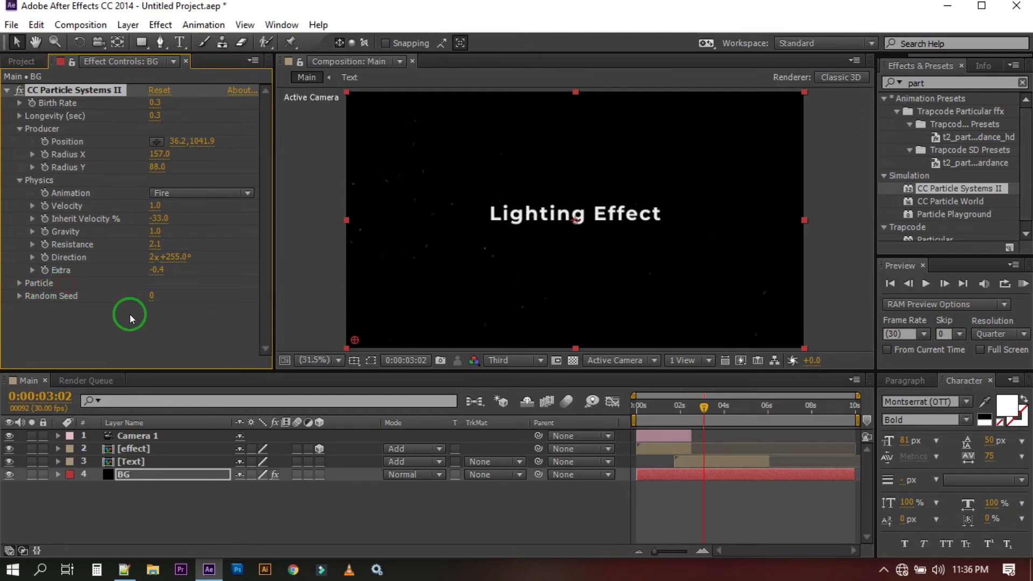
Set the particles' Birth Color to orange FF5400.
click(20, 283)
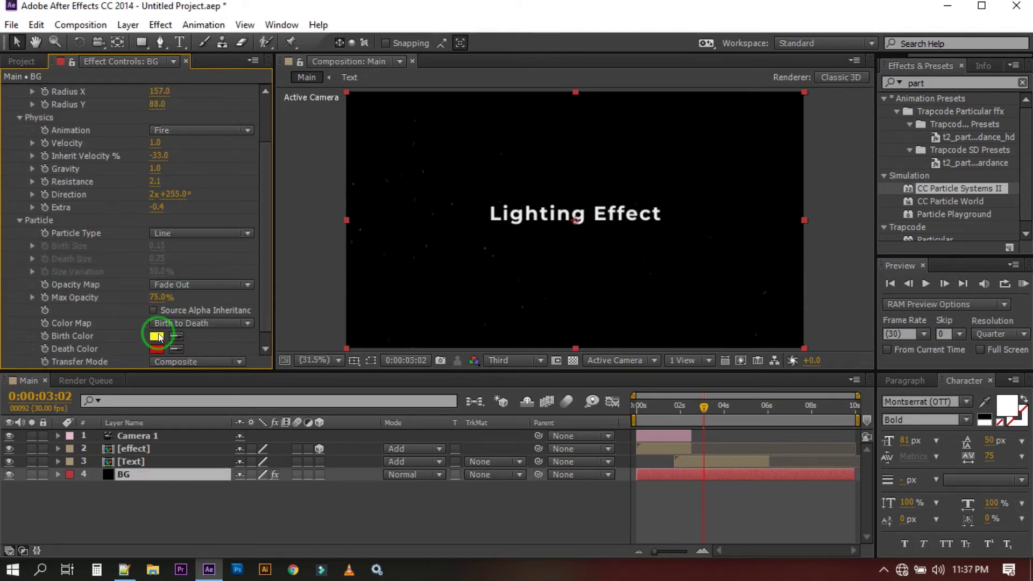
click(158, 336)
click(363, 473)
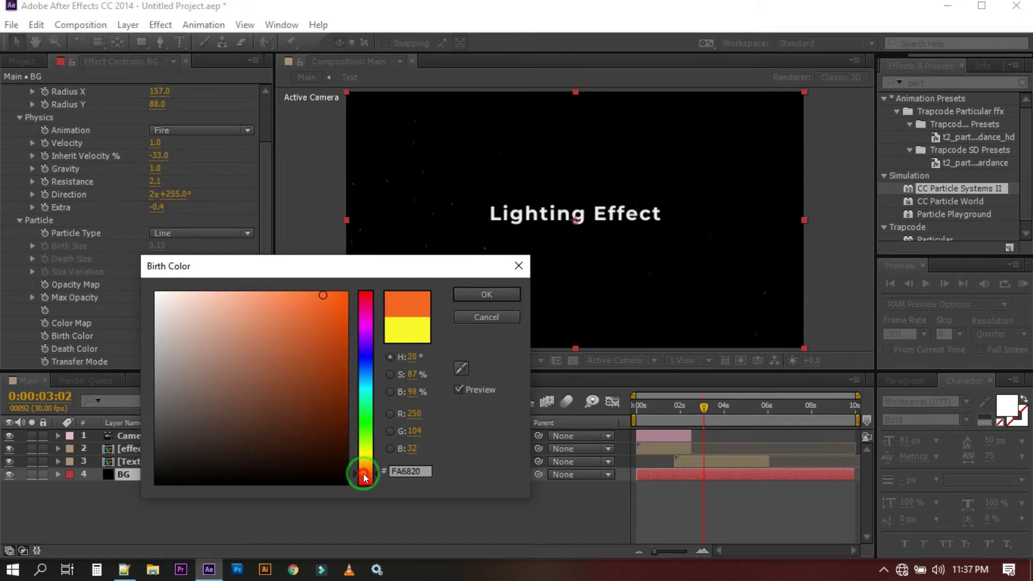
drag(347, 294, 370, 269)
click(396, 360)
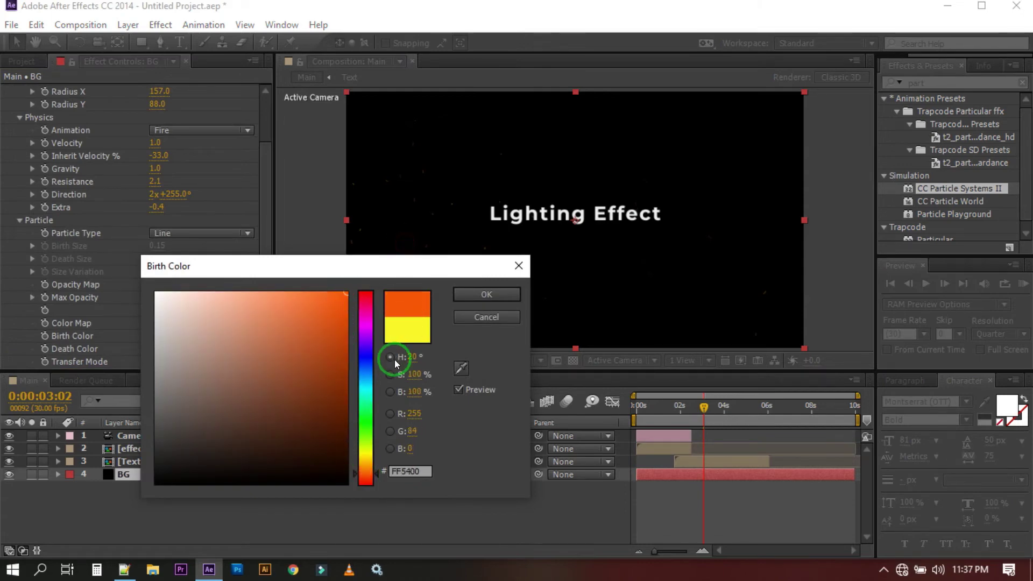
click(481, 294)
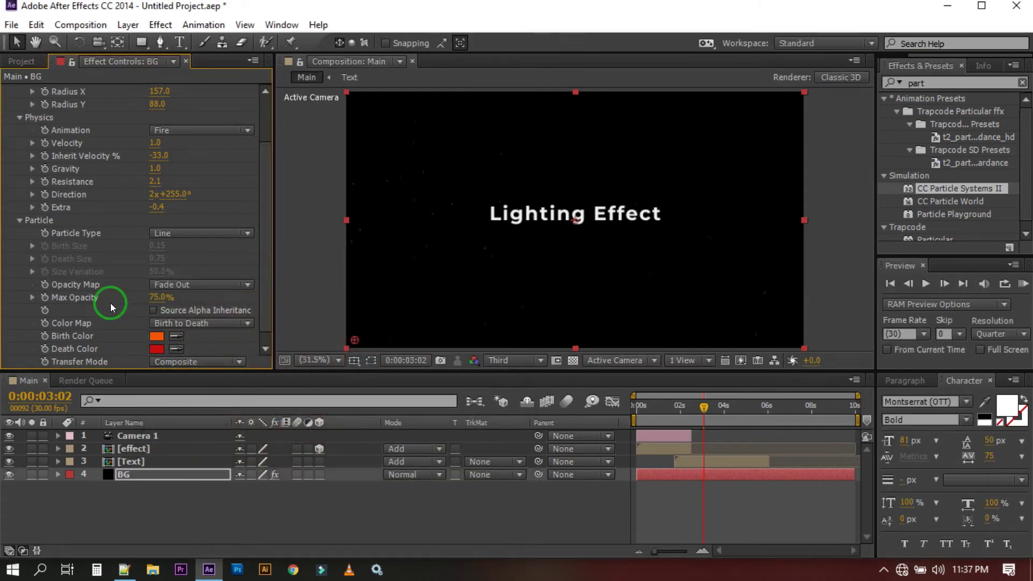
Lower Max Opacity to 73% and keep the Line particle type after trying Motion Polygon.
drag(154, 299, 177, 295)
mouse_move(705, 408)
mouse_down()
mouse_move(608, 410)
mouse_move(716, 411)
mouse_up()
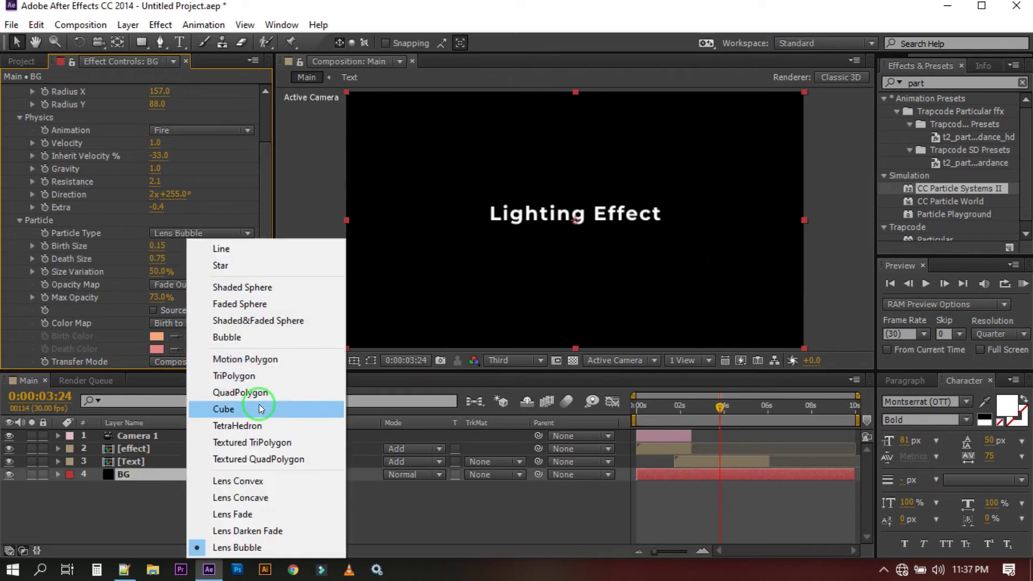
click(256, 357)
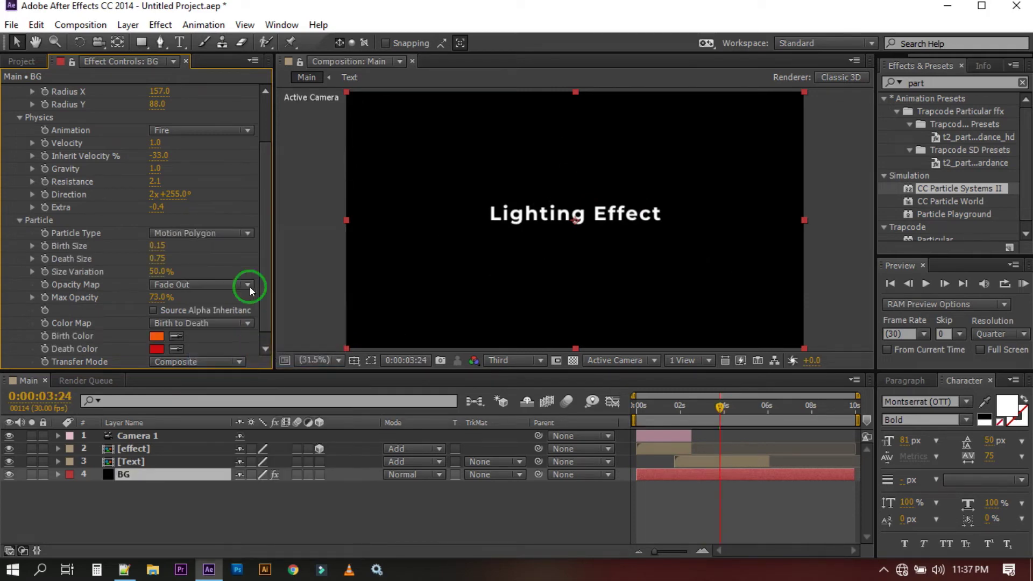
click(220, 235)
click(226, 251)
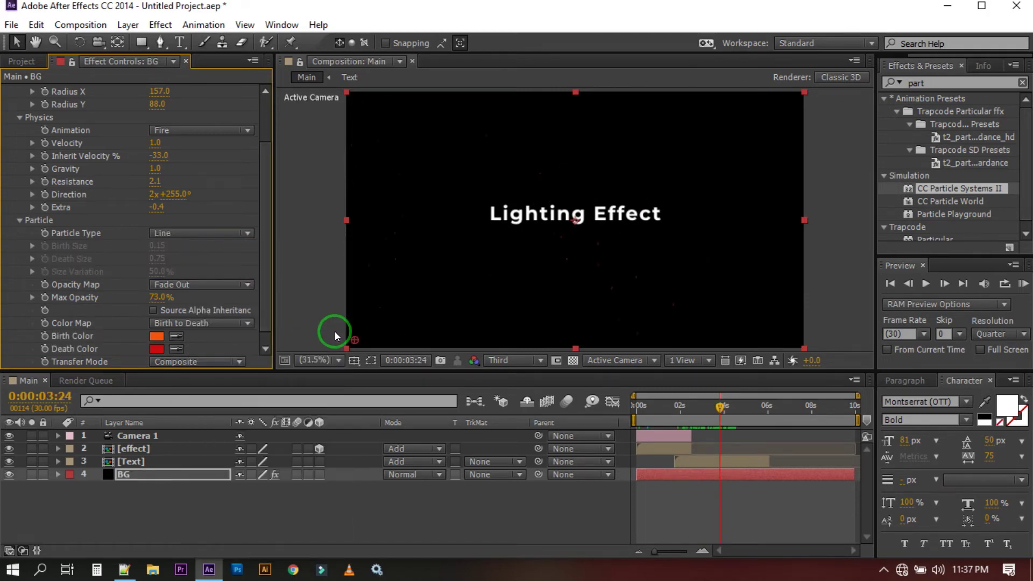
Keep the Fade Out opacity map and set the particles' Random Seed to 116.
click(171, 285)
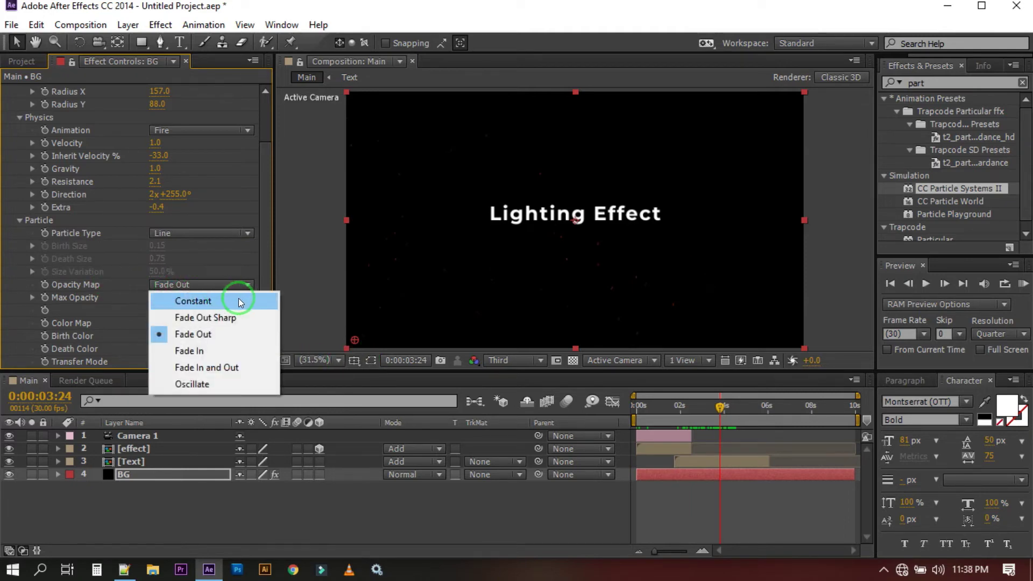
click(3, 279)
scroll(105, 293, down, 1)
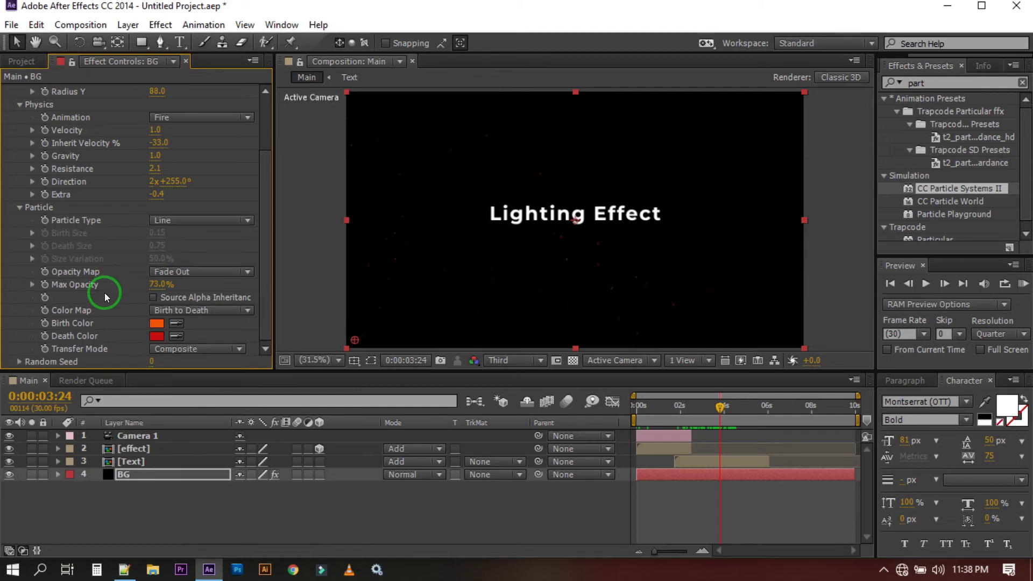
click(19, 362)
drag(38, 361, 68, 365)
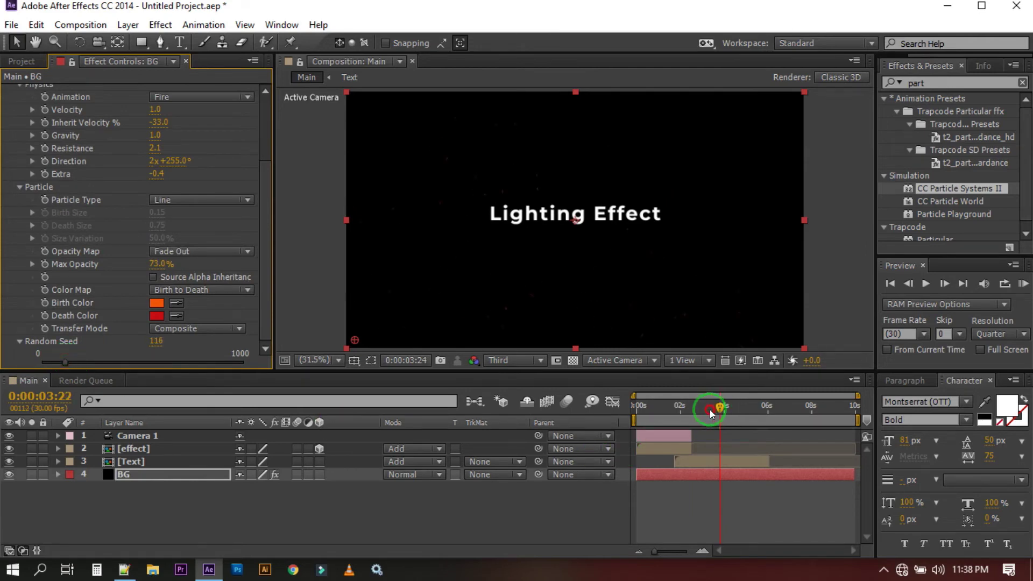
Change the particle Direction to 2x+68° and reduce Resistance to 1.1.
drag(717, 411, 743, 435)
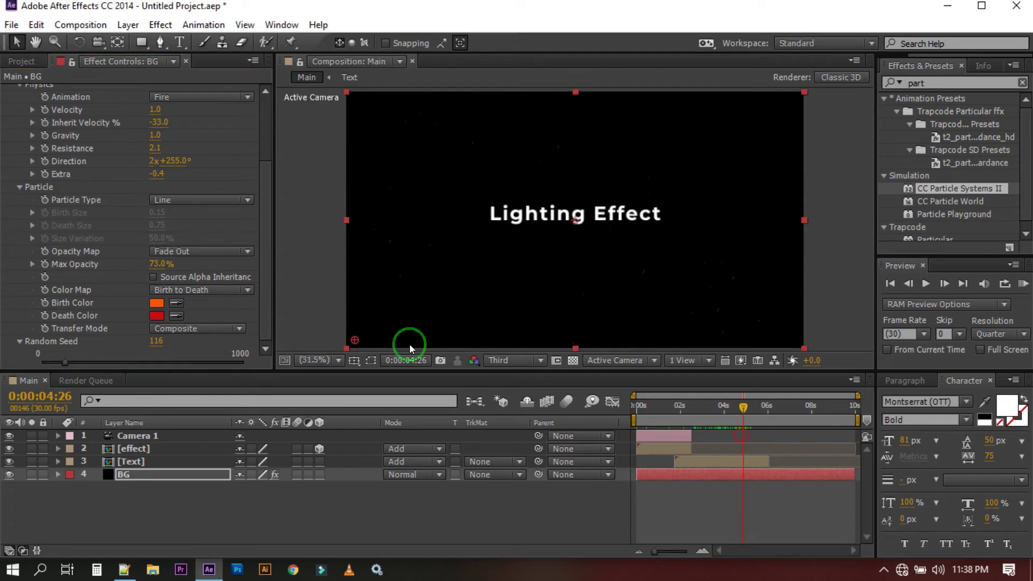
drag(171, 165, 33, 161)
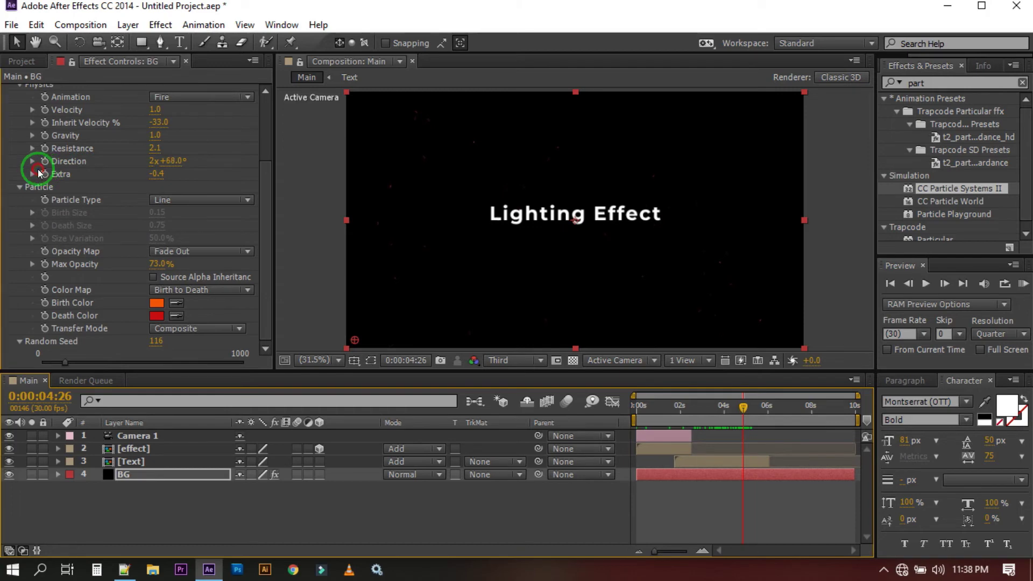
drag(150, 151, 168, 124)
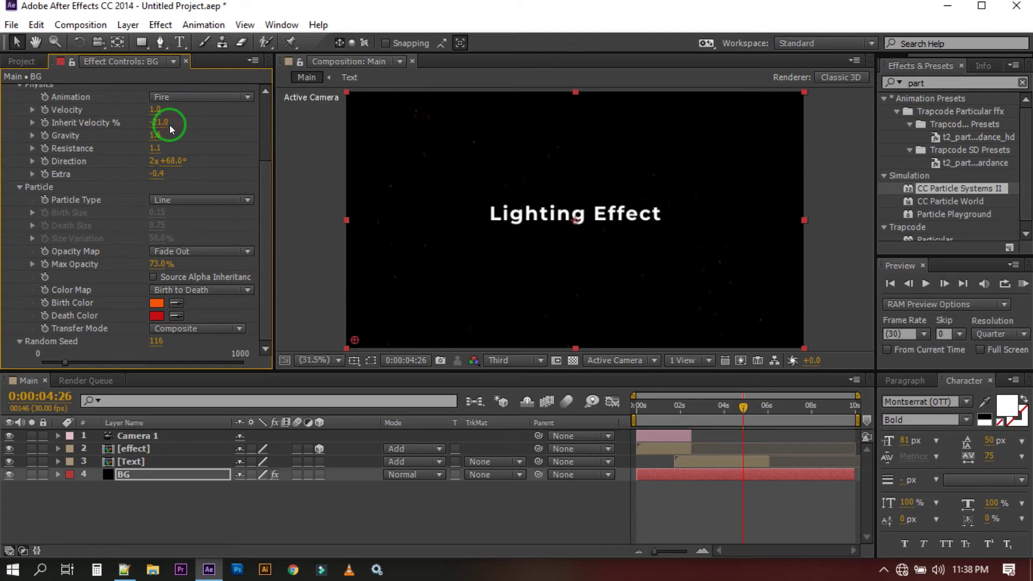
Fine-tune particle Longevity while checking the particles around the 3-second mark.
scroll(178, 135, up, 3)
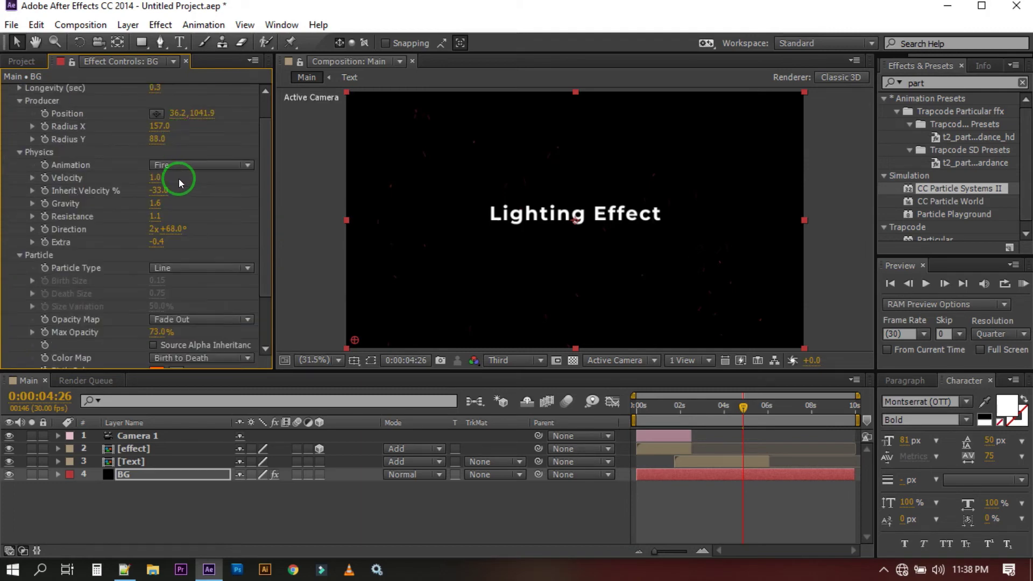
scroll(163, 137, up, 2)
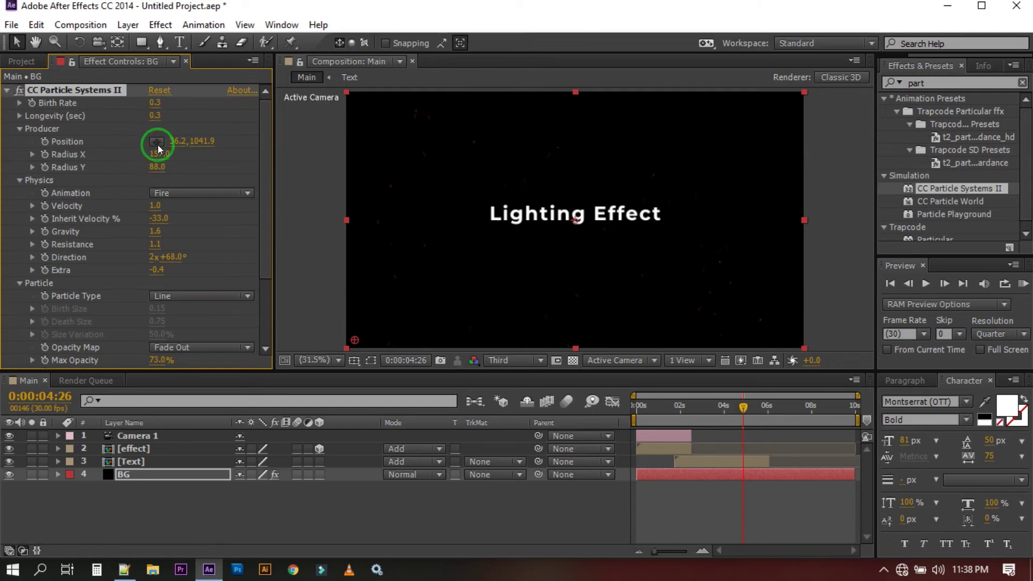
mouse_move(155, 115)
mouse_down()
mouse_move(189, 113)
mouse_move(157, 110)
mouse_up()
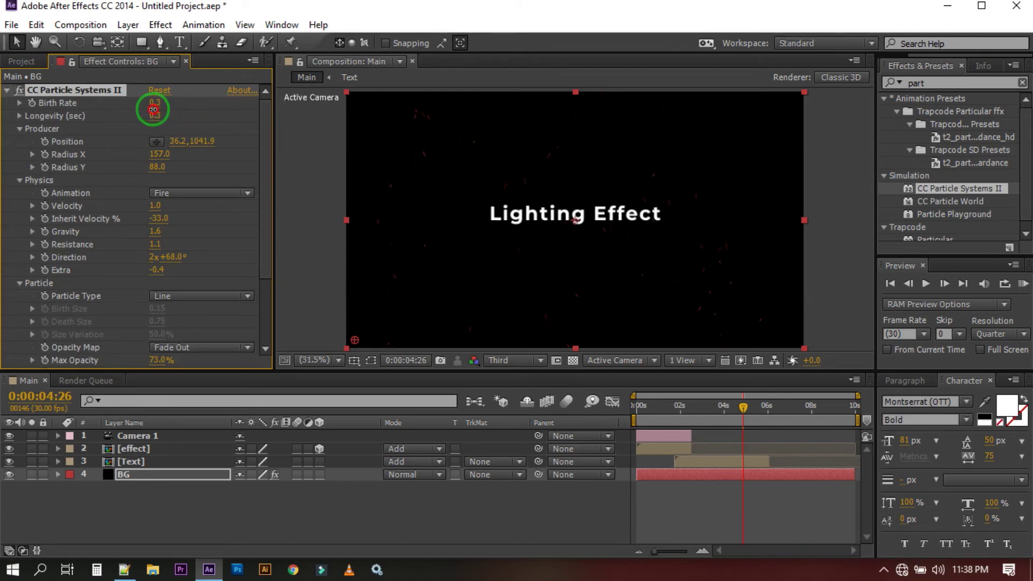
drag(155, 109, 158, 110)
drag(739, 408, 704, 405)
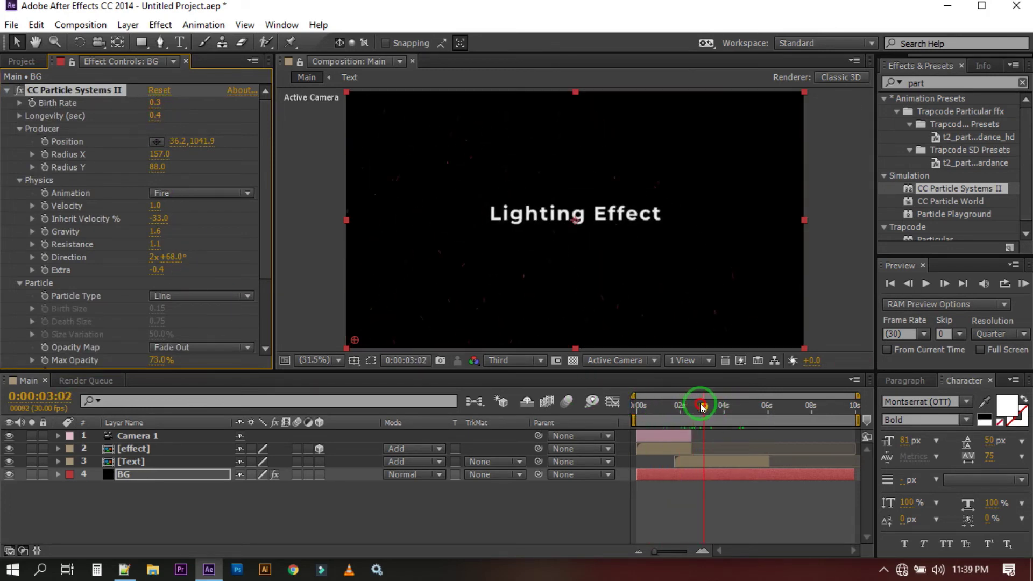
click(233, 183)
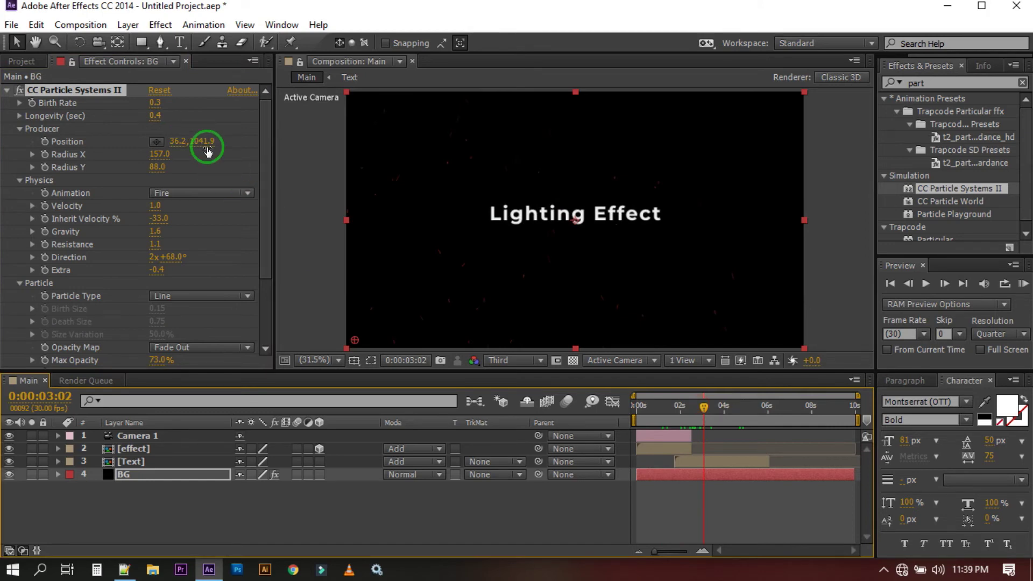
click(148, 115)
click(182, 164)
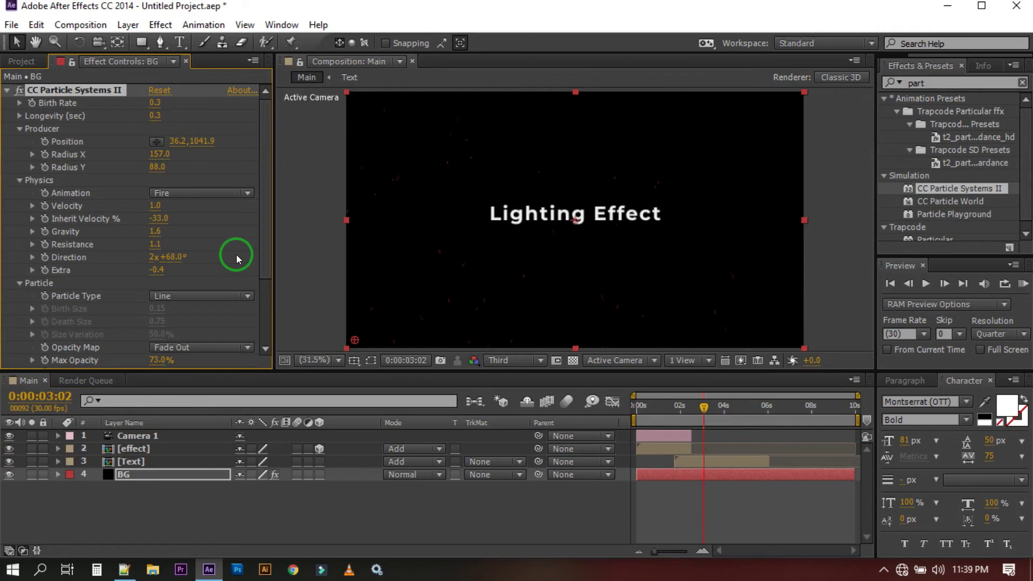
Raise Max Opacity to 81% and return the time indicator to 0:00:00:00.
scroll(122, 263, down, 2)
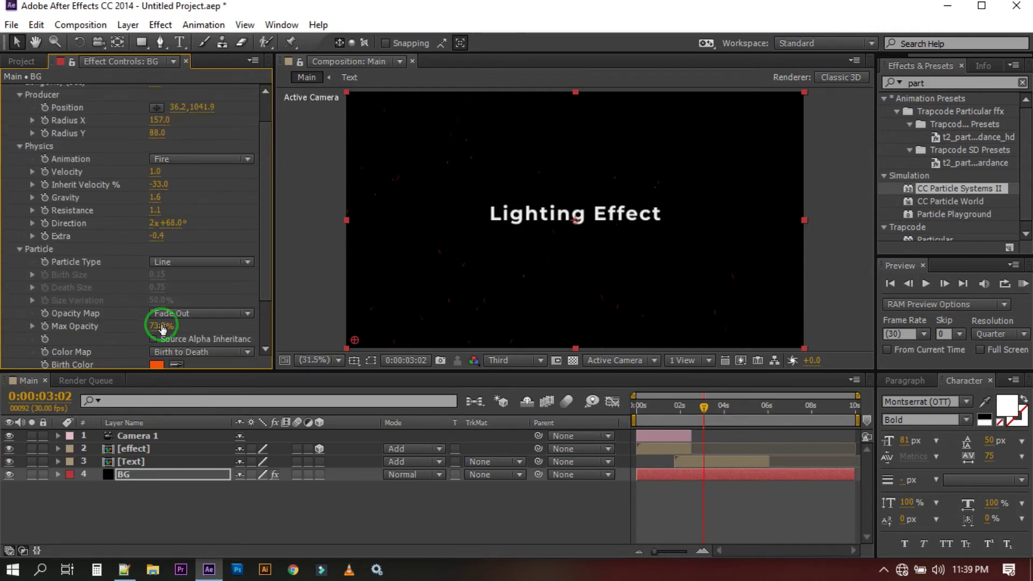
drag(162, 330, 235, 325)
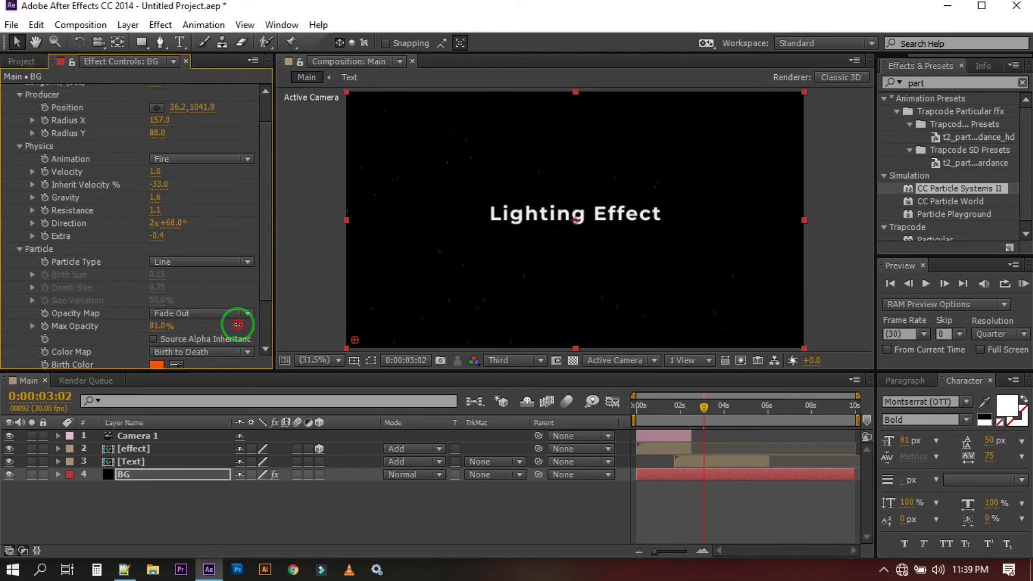
click(288, 508)
drag(704, 420, 599, 419)
Preview the first five seconds, then stop on the glowing text at 0:00:01:06.
drag(857, 420, 750, 432)
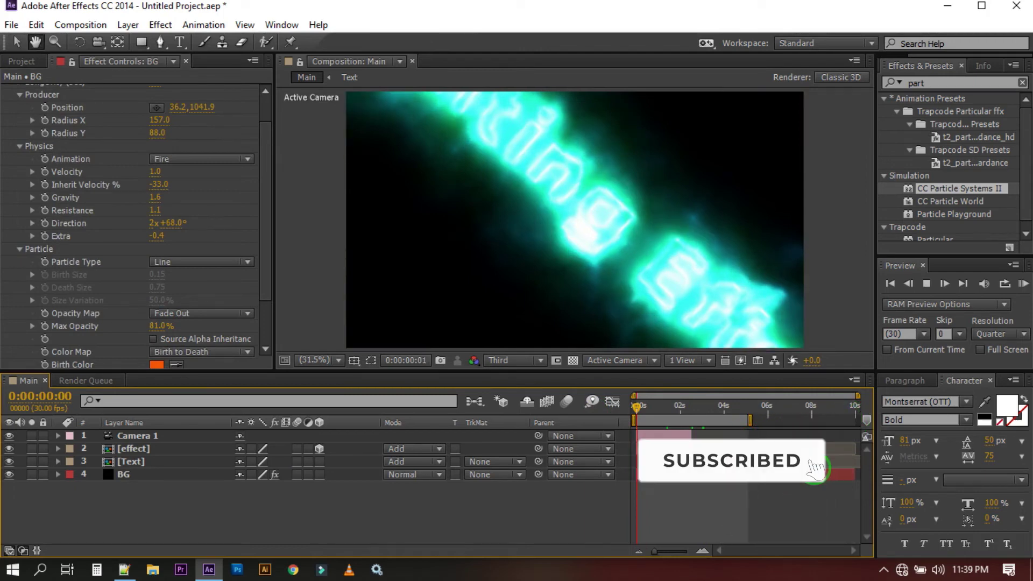
key(space)
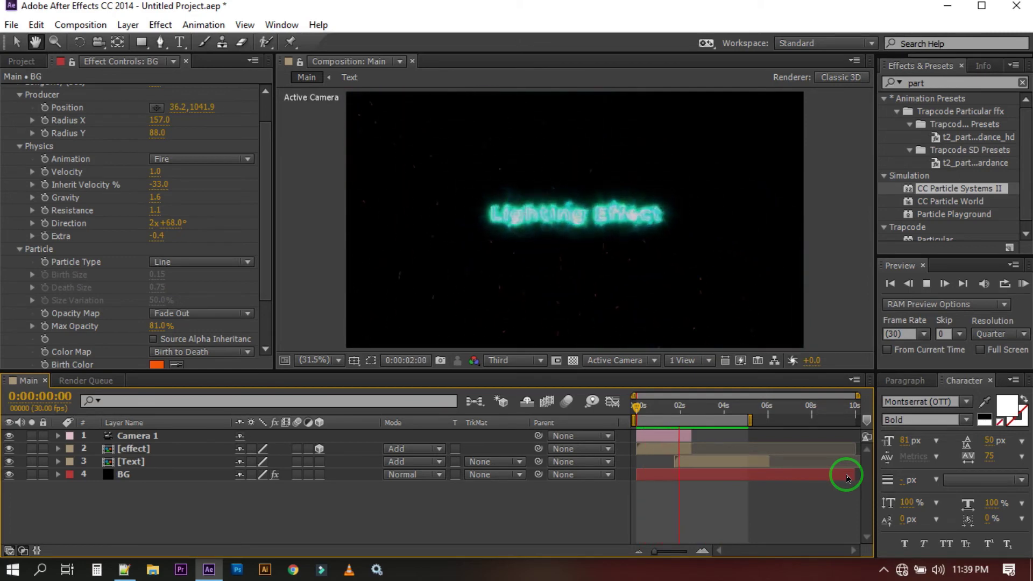
drag(687, 408, 663, 410)
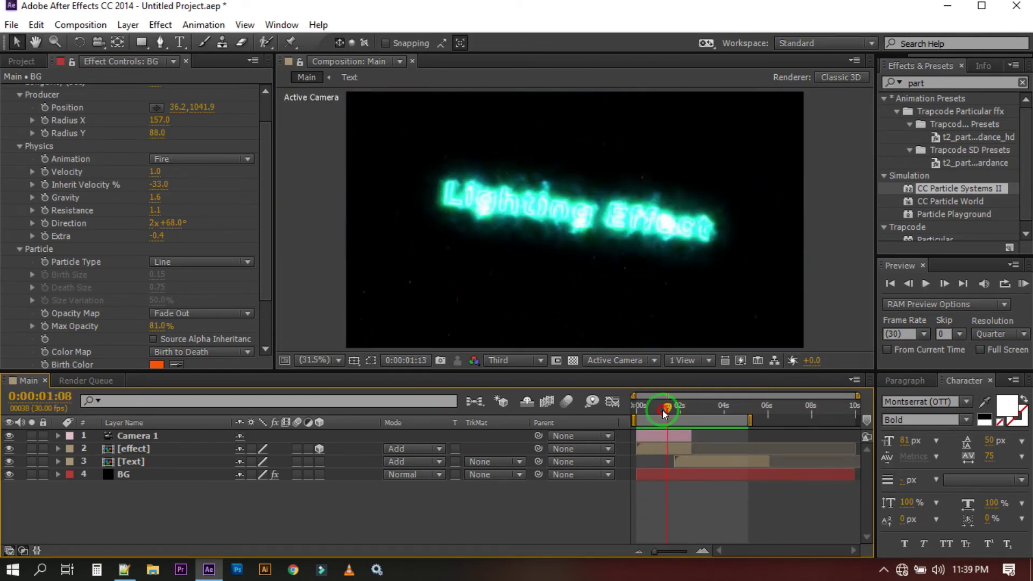
In the effect precomp, set the first Auto-traced Text layer's Saber glow to blue 0125FF.
double_click(135, 451)
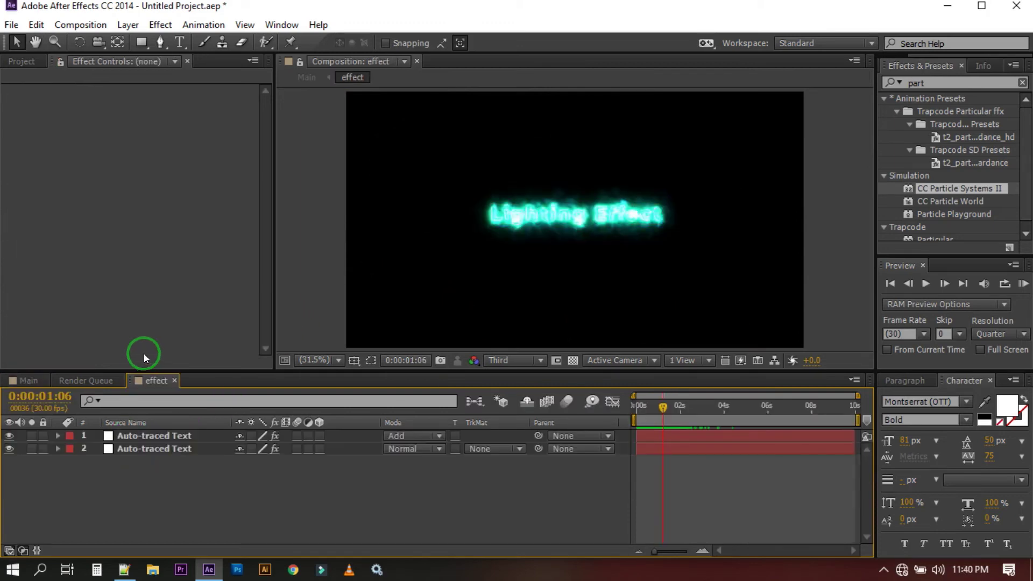
click(139, 439)
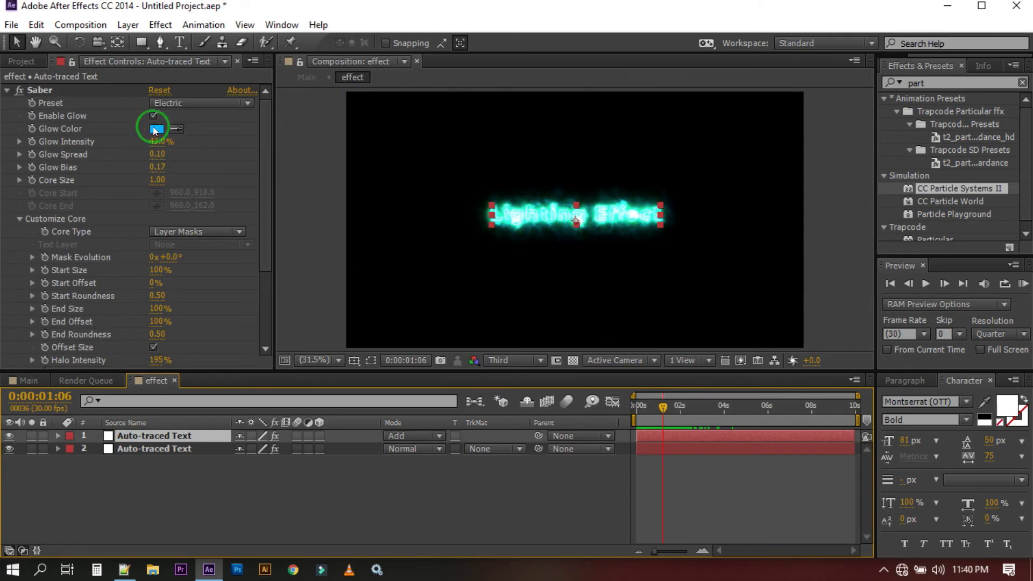
click(157, 129)
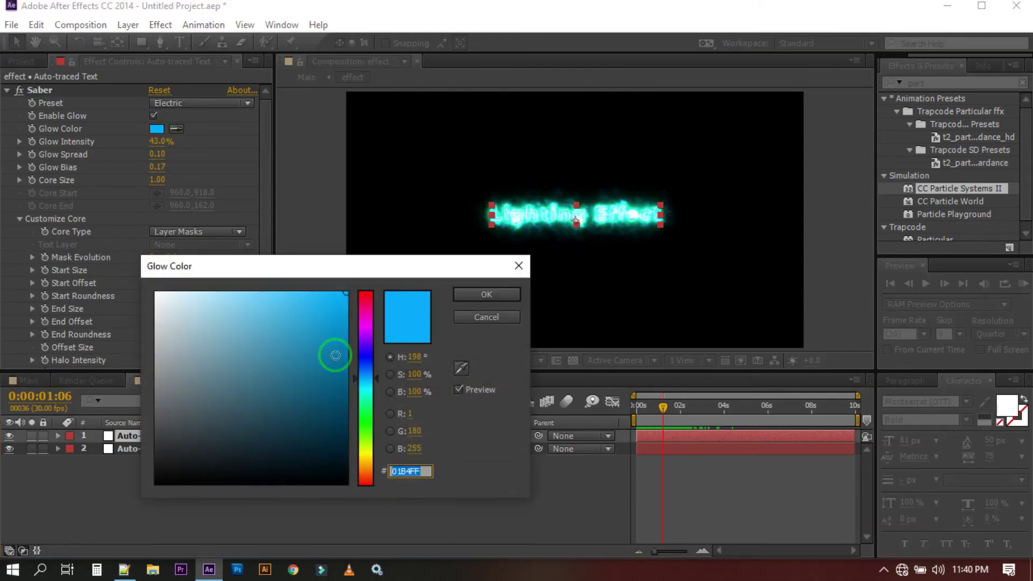
click(366, 360)
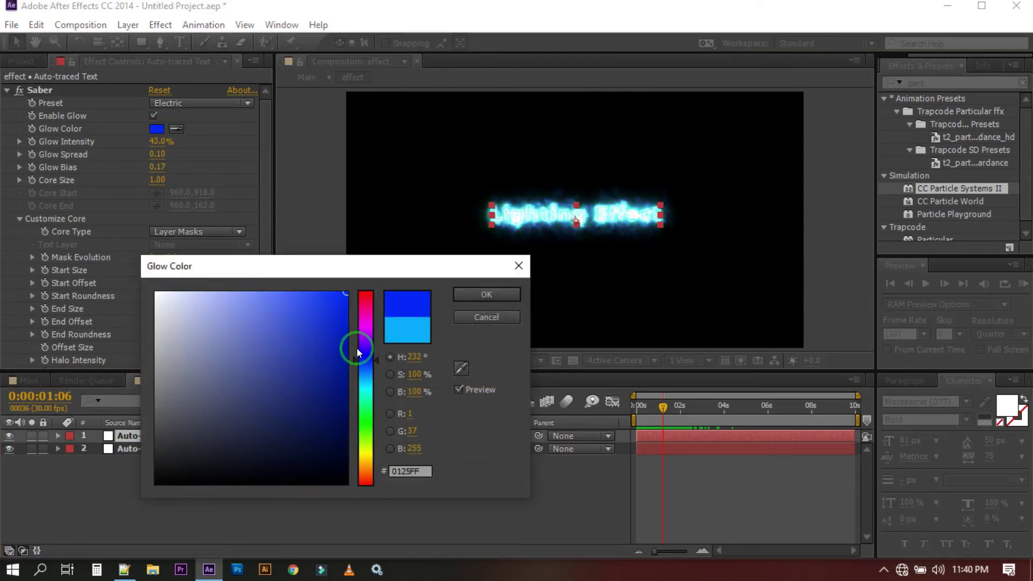
click(466, 296)
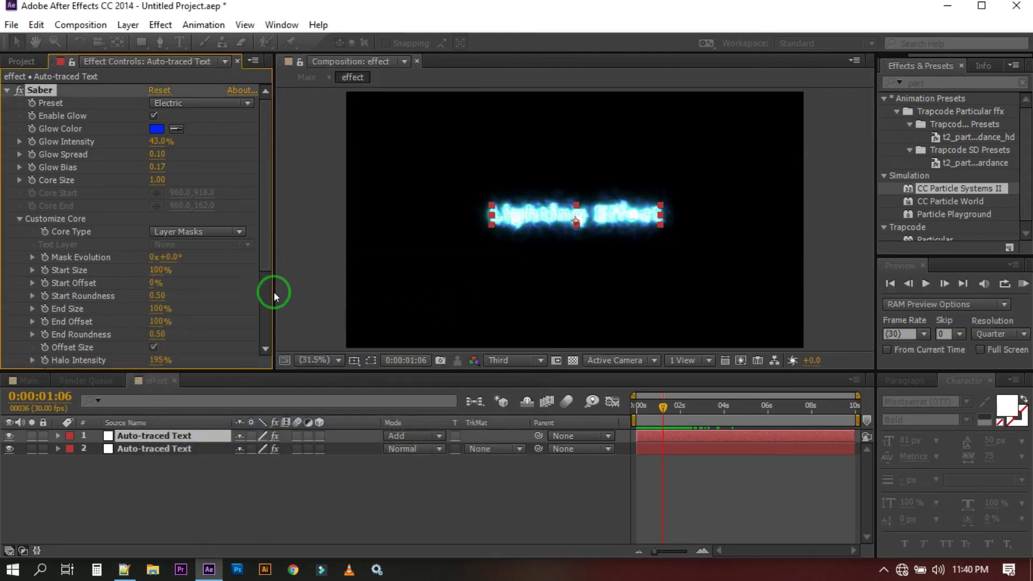
click(12, 89)
Set the second Auto-traced Text layer's Saber glow colour to red FF0101.
click(156, 396)
click(161, 448)
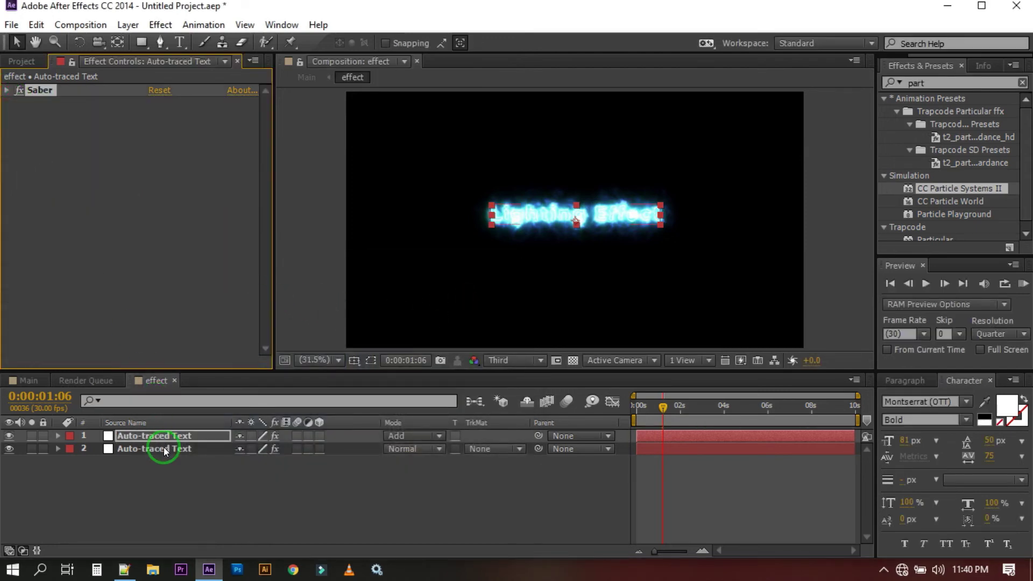
click(156, 132)
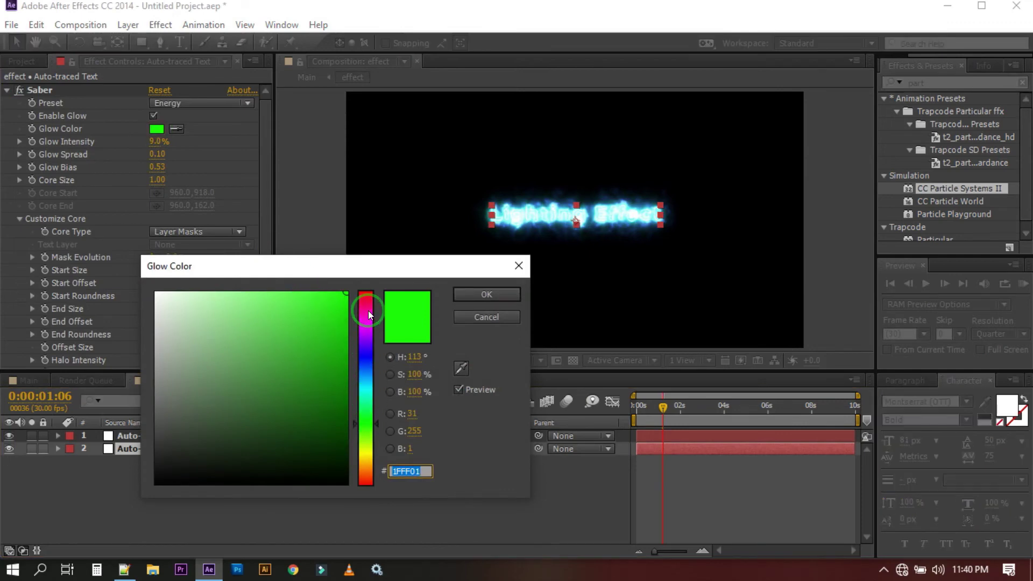
drag(365, 470, 364, 480)
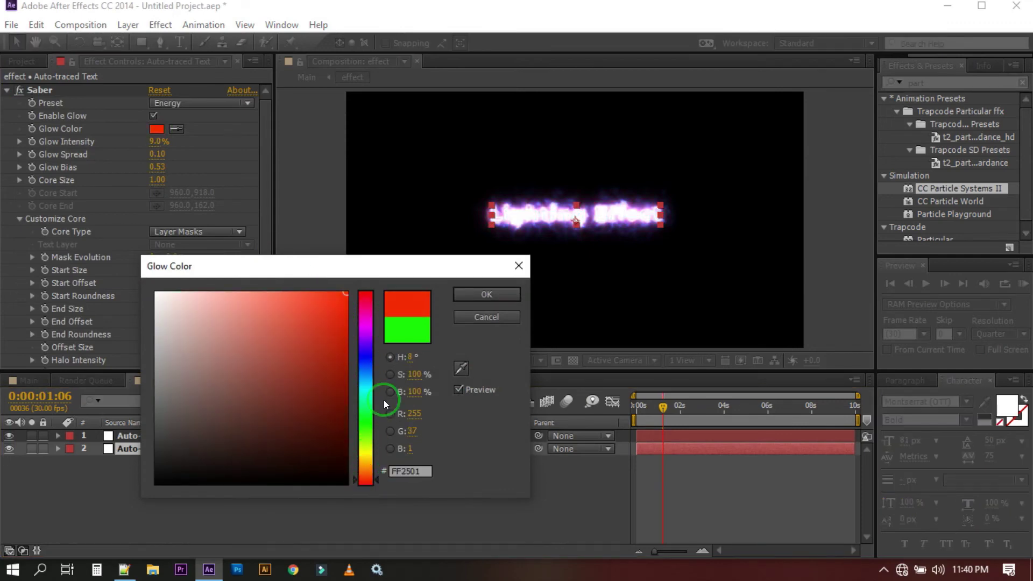
drag(370, 486, 369, 488)
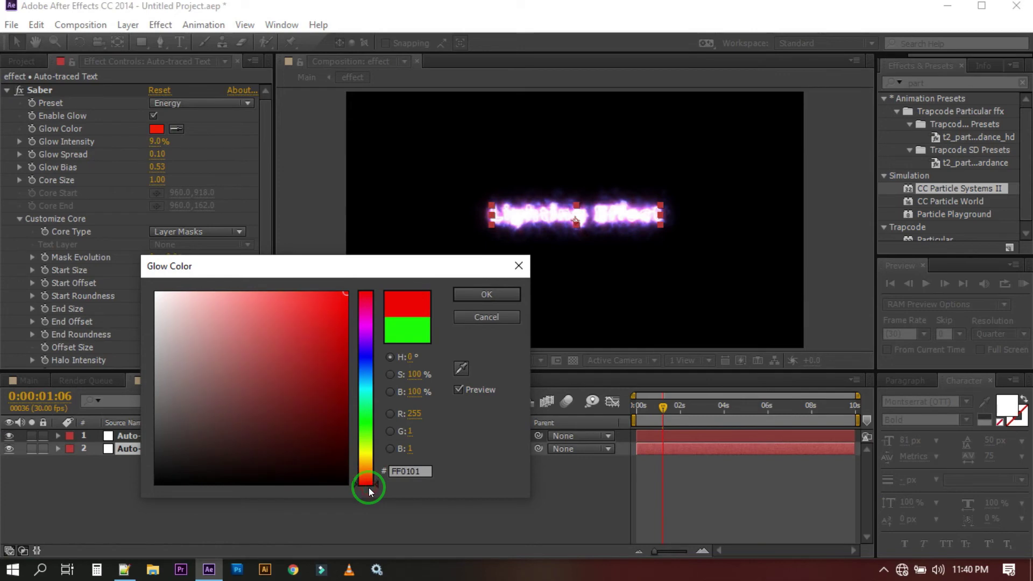
click(463, 296)
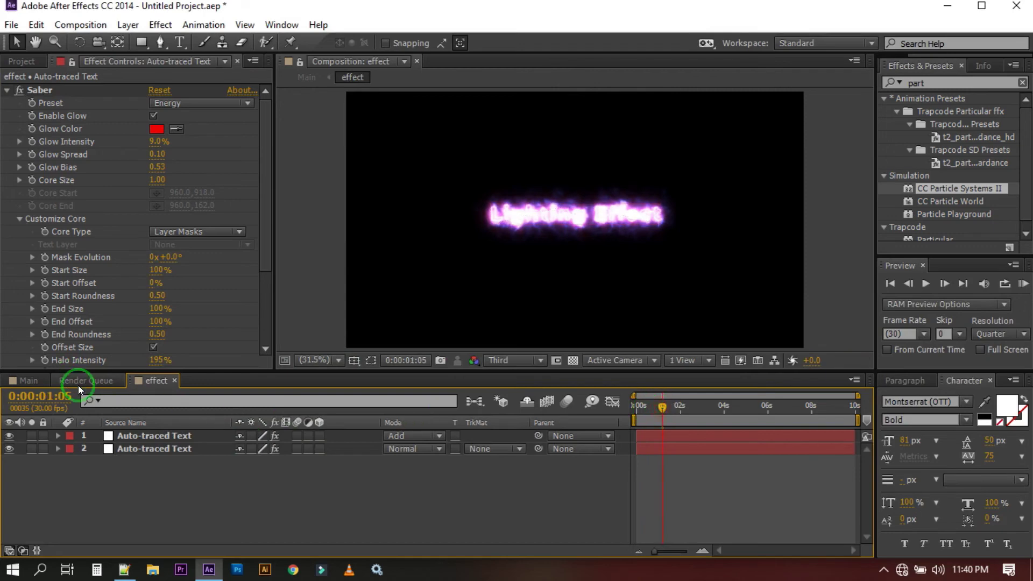
Return to Main, reveal Camera 1's keyframes with U, and select its Z Rotation and Zoom keyframes.
click(26, 381)
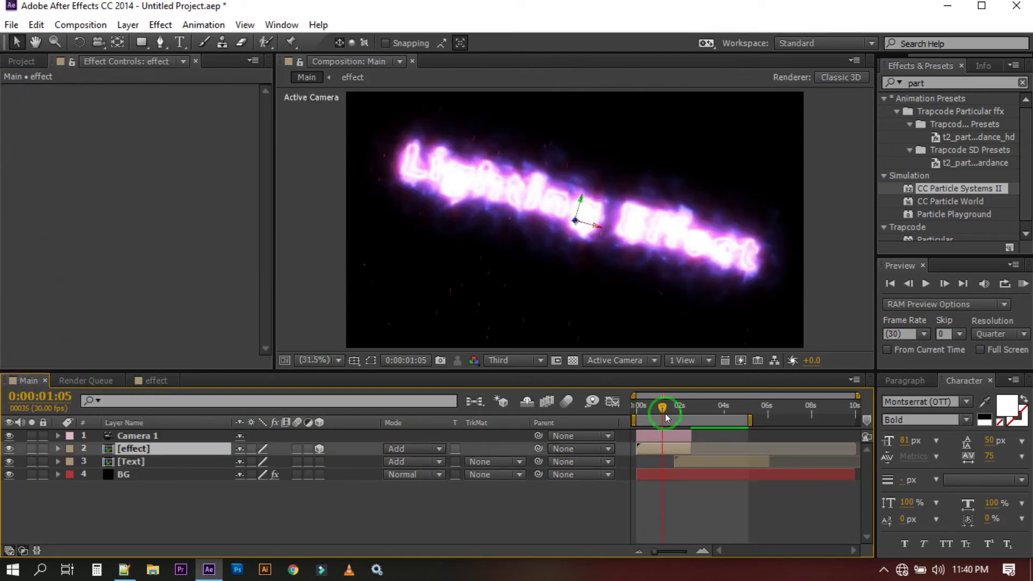
drag(650, 405, 640, 414)
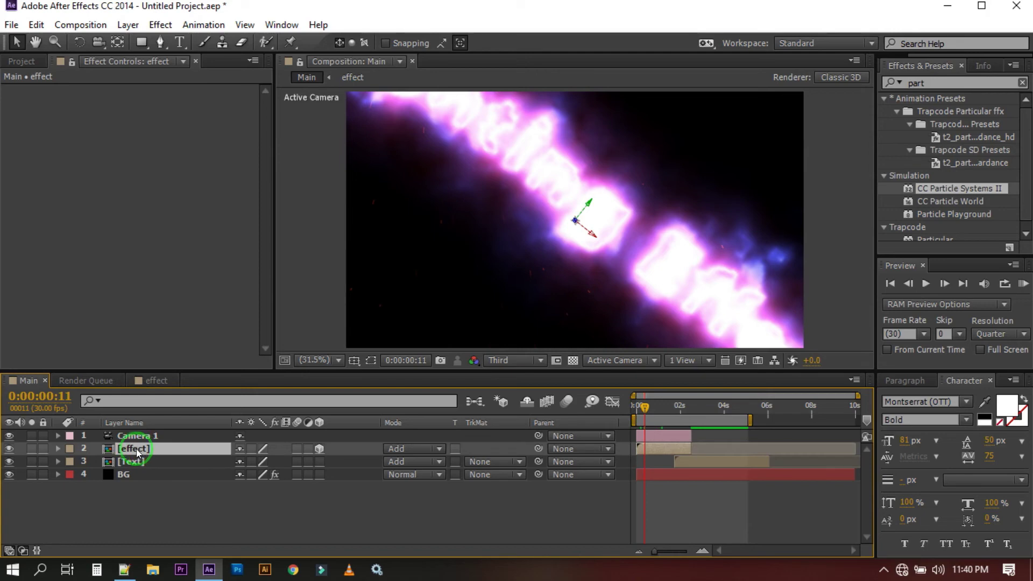
click(136, 437)
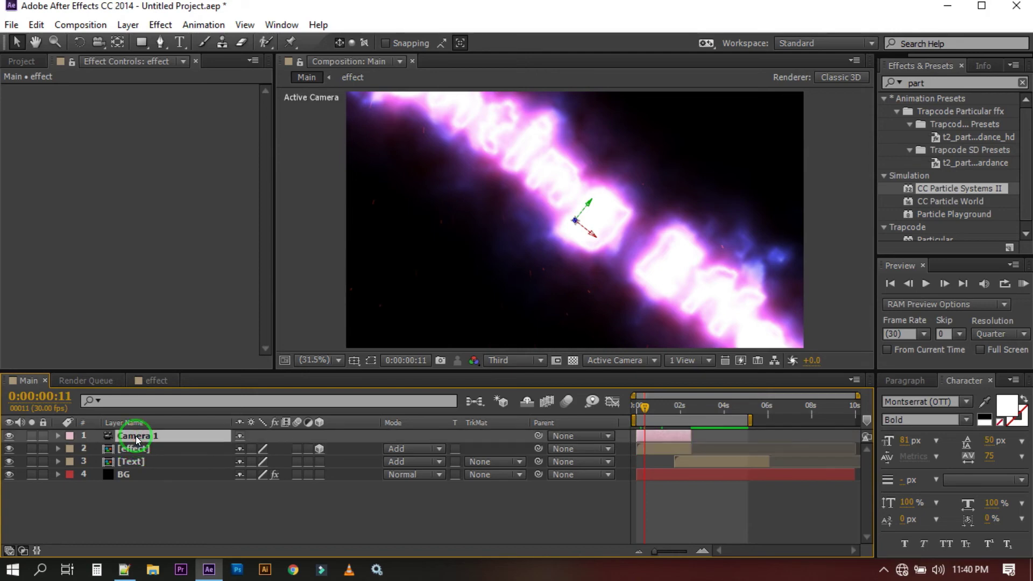
key(u)
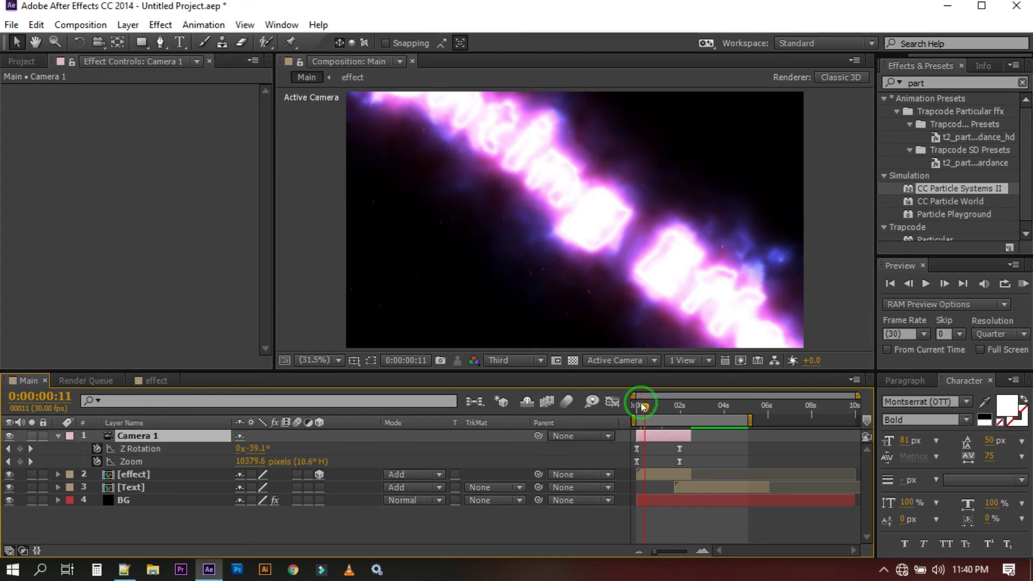
drag(644, 408, 623, 411)
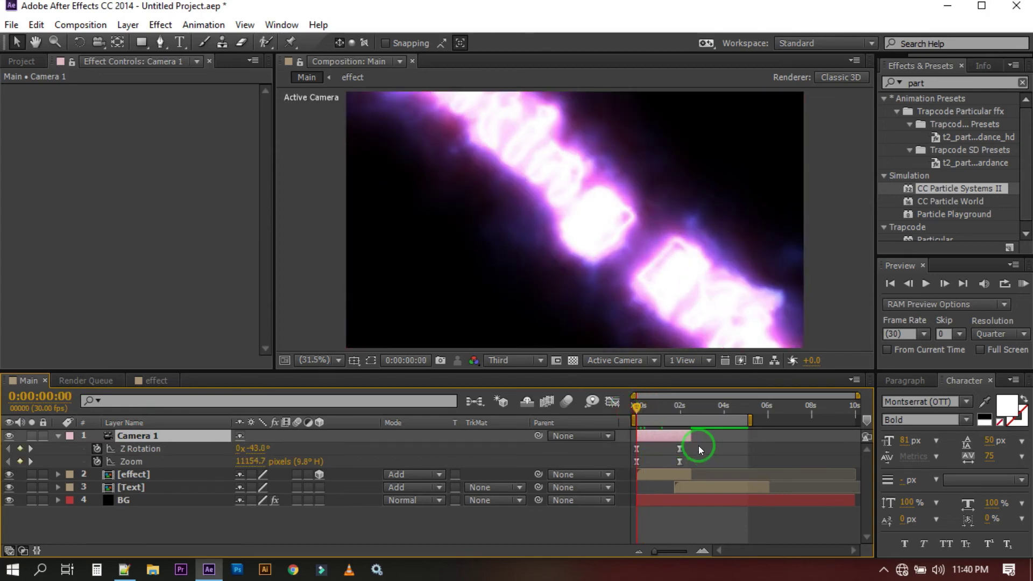
drag(700, 450, 618, 480)
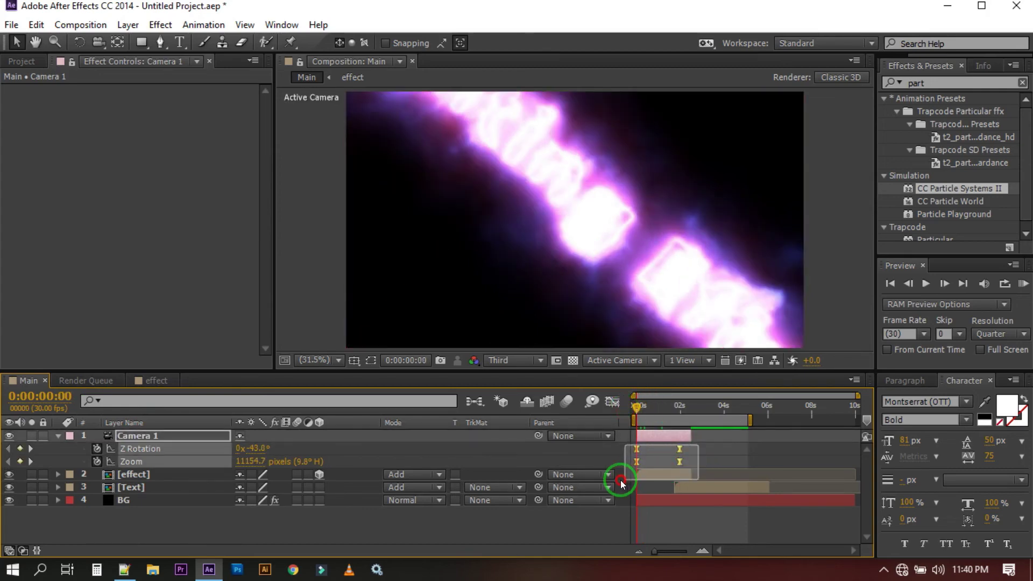
Show Camera 1's keyframes as a speed graph and stretch the final keyframe's influence to 100%.
click(614, 403)
drag(692, 472, 670, 441)
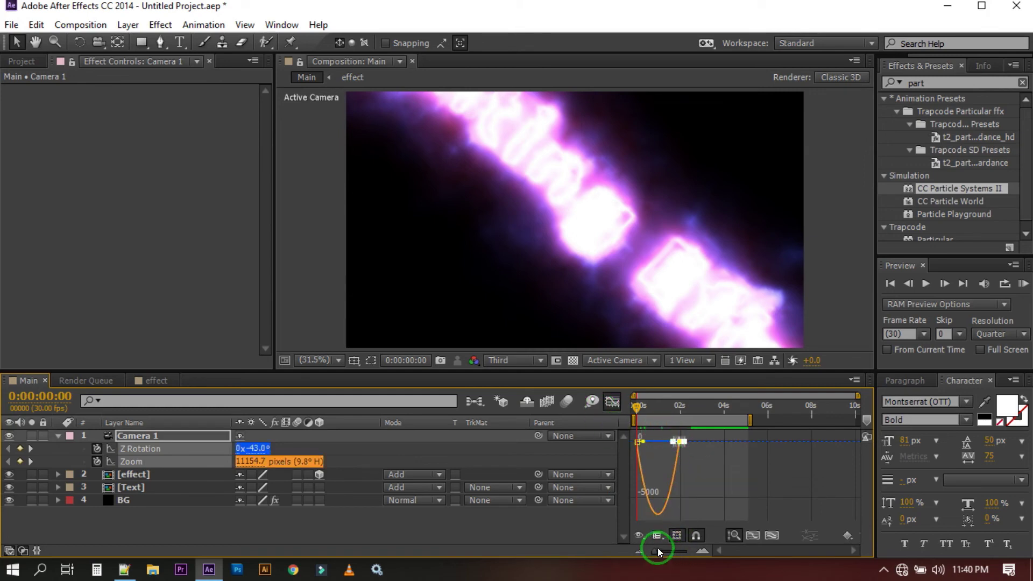
drag(658, 548, 676, 549)
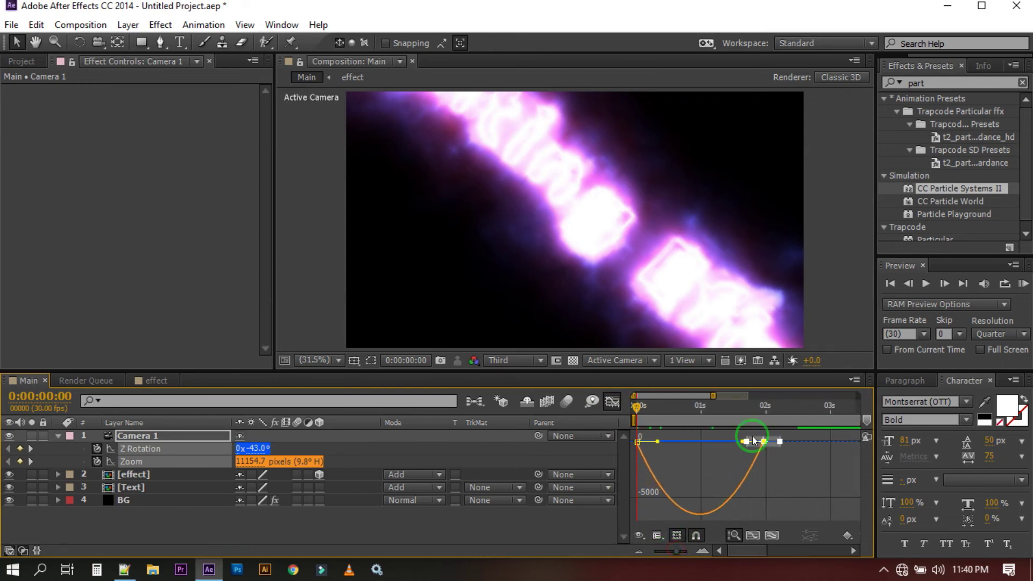
drag(753, 439, 677, 436)
Preview the camera move and lengthen the ease into the final keyframe at 0:00:01:28.
click(637, 404)
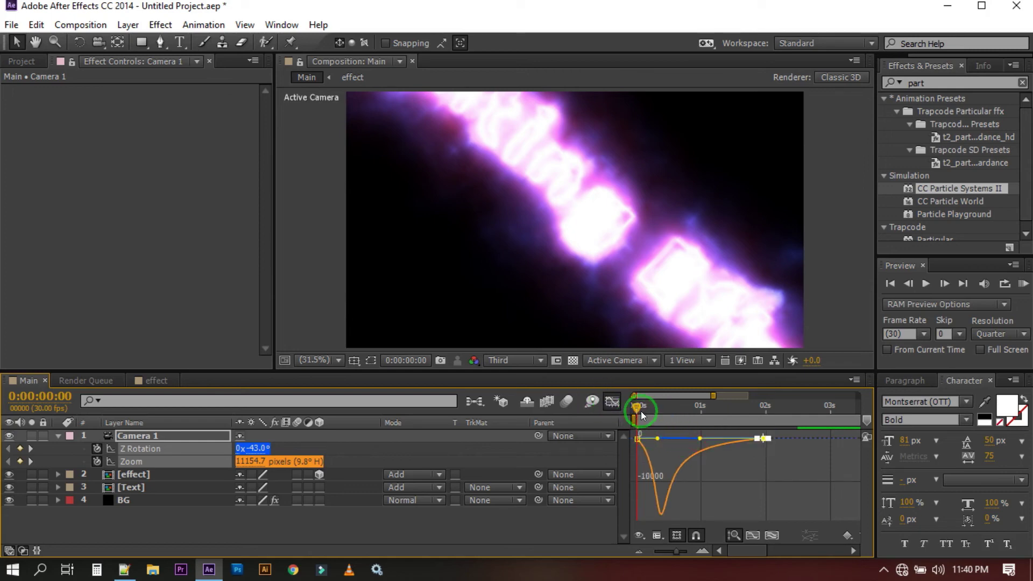
click(699, 460)
key(KP_0)
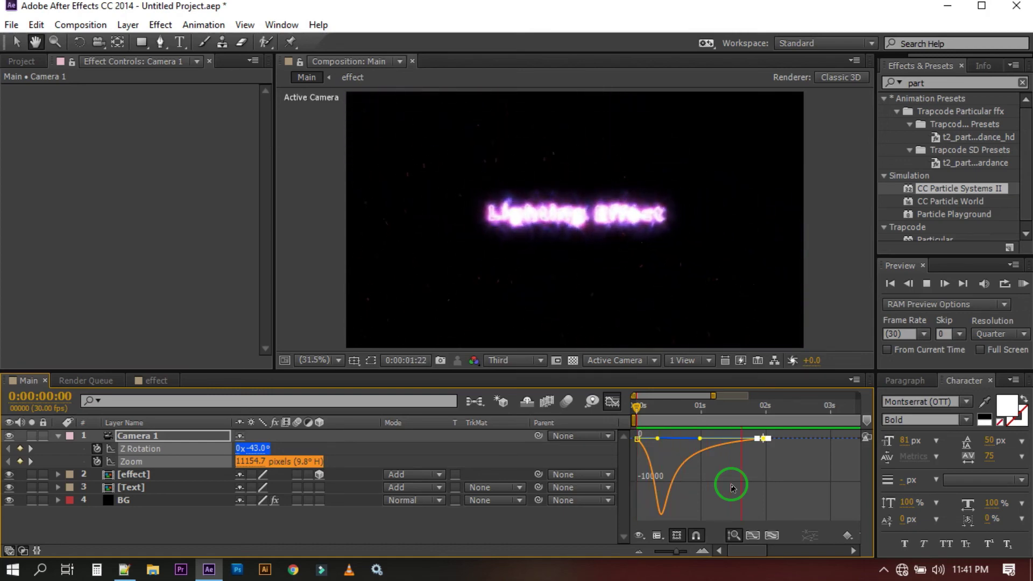
key(space)
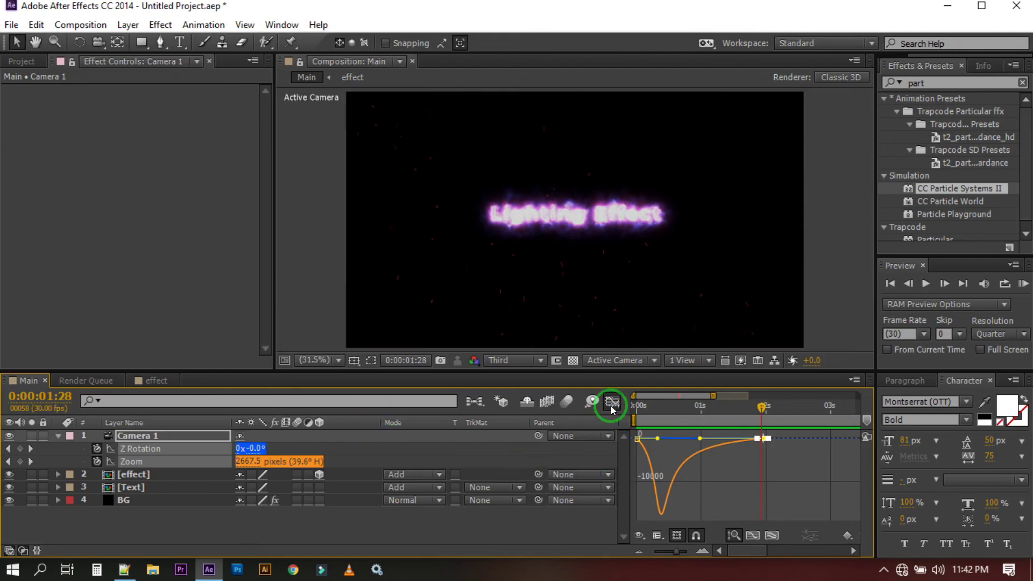
drag(702, 440, 687, 440)
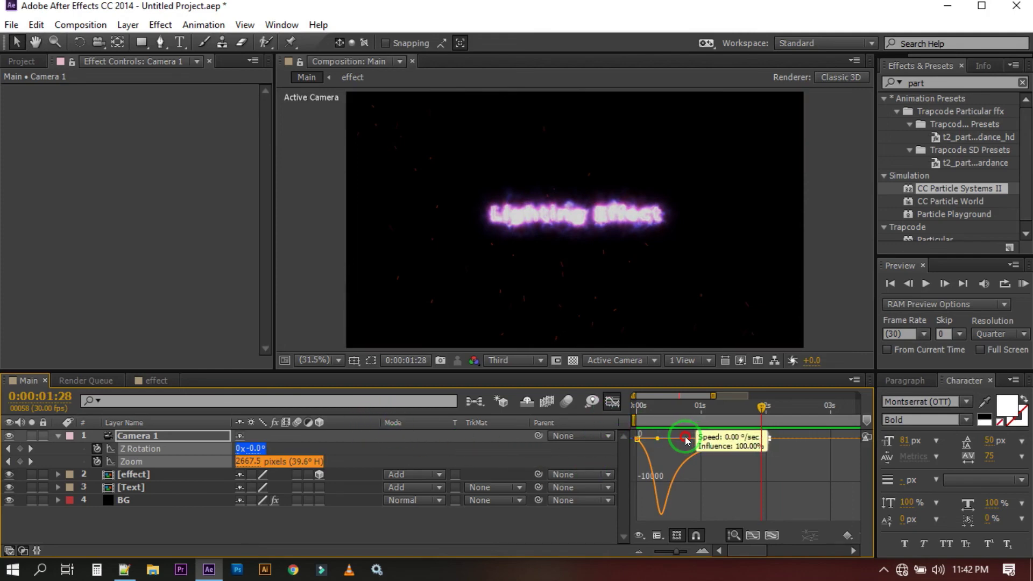
drag(730, 469, 700, 437)
Shift Camera 1's final keyframes at 0:00:01:28 a few frames earlier.
click(612, 402)
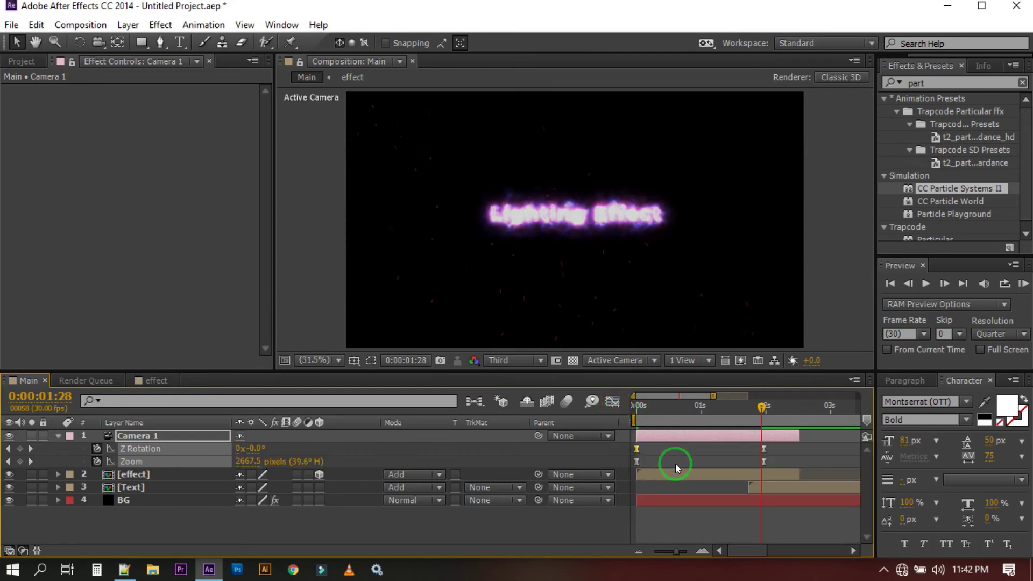
mouse_move(767, 450)
mouse_down()
mouse_move(786, 480)
mouse_move(754, 500)
mouse_move(756, 463)
mouse_up()
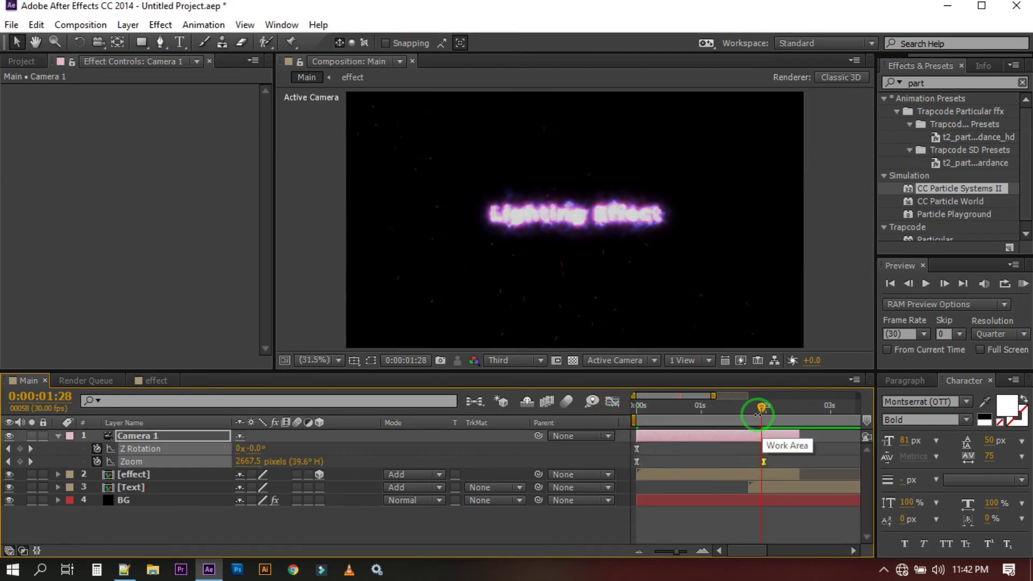
drag(762, 408, 748, 435)
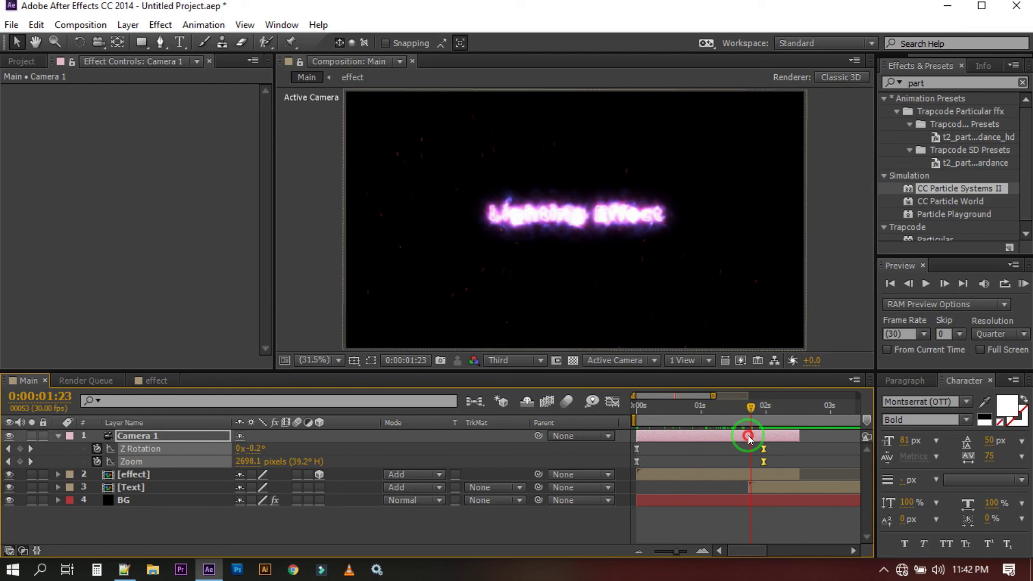
click(752, 473)
drag(755, 465, 752, 465)
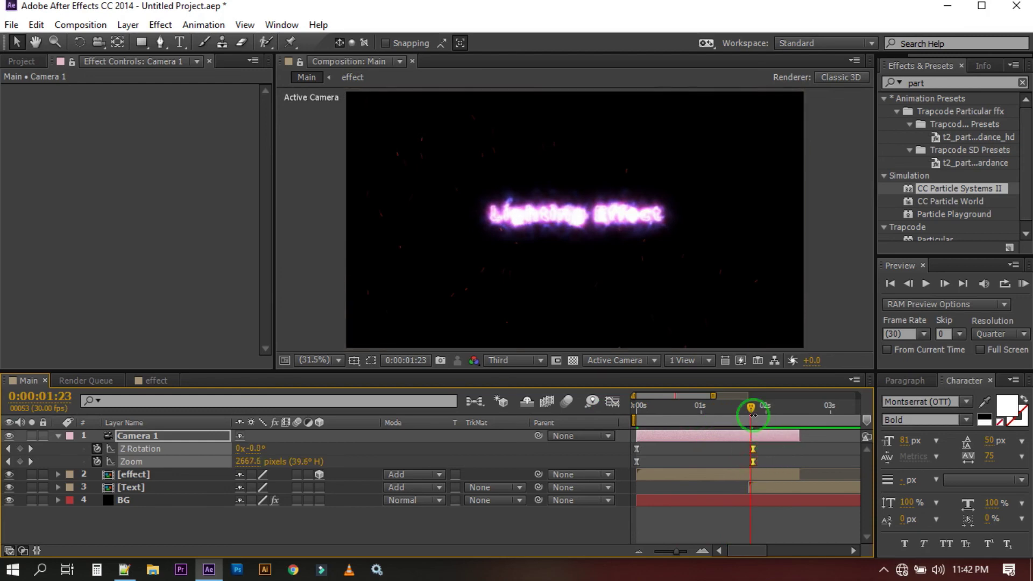
Preview the retimed camera animation, then collapse the Camera 1, effect and Text layers.
drag(750, 411, 618, 421)
key(space)
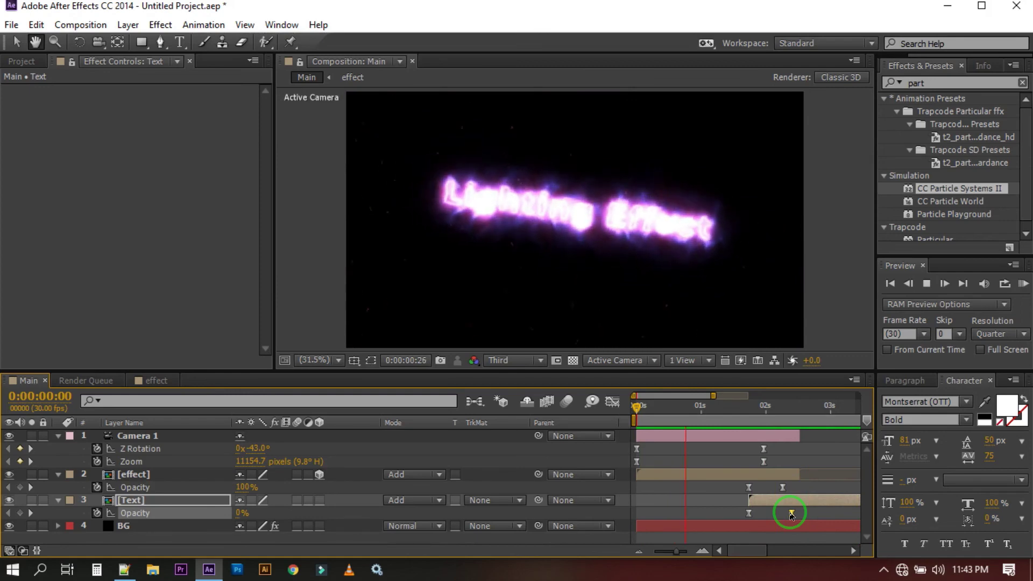
click(59, 450)
click(58, 436)
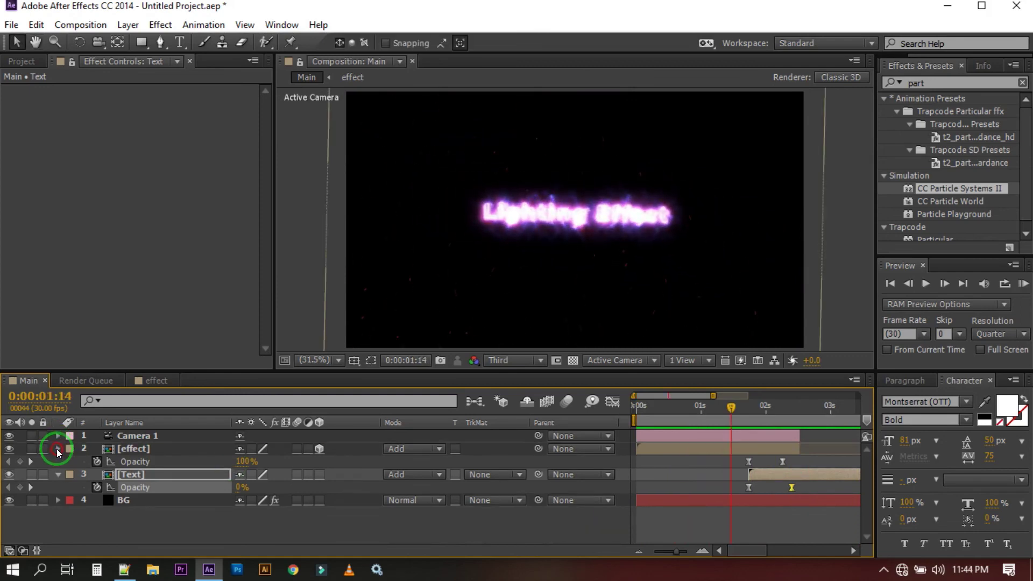
click(57, 449)
click(57, 462)
click(62, 476)
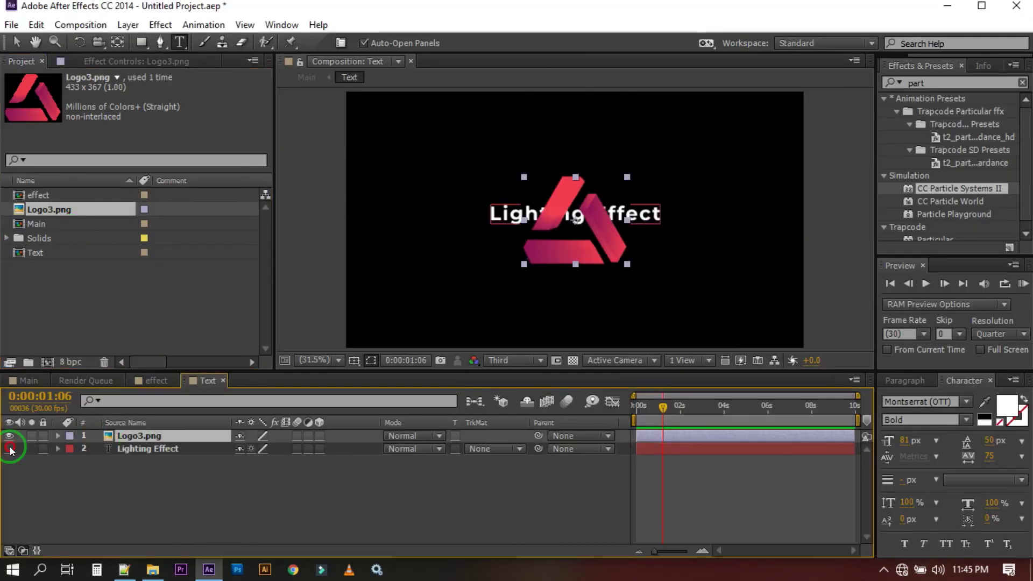
Hide the Lighting Effect layer, select the top logo layer and preview the Logo Effect-to-Logo crossfade.
click(9, 450)
key(s)
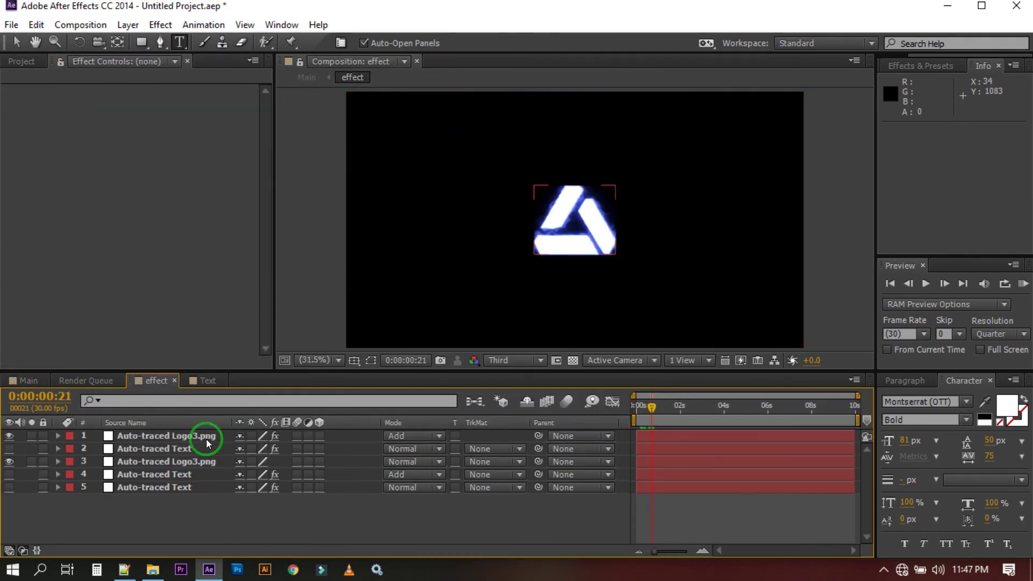
click(200, 436)
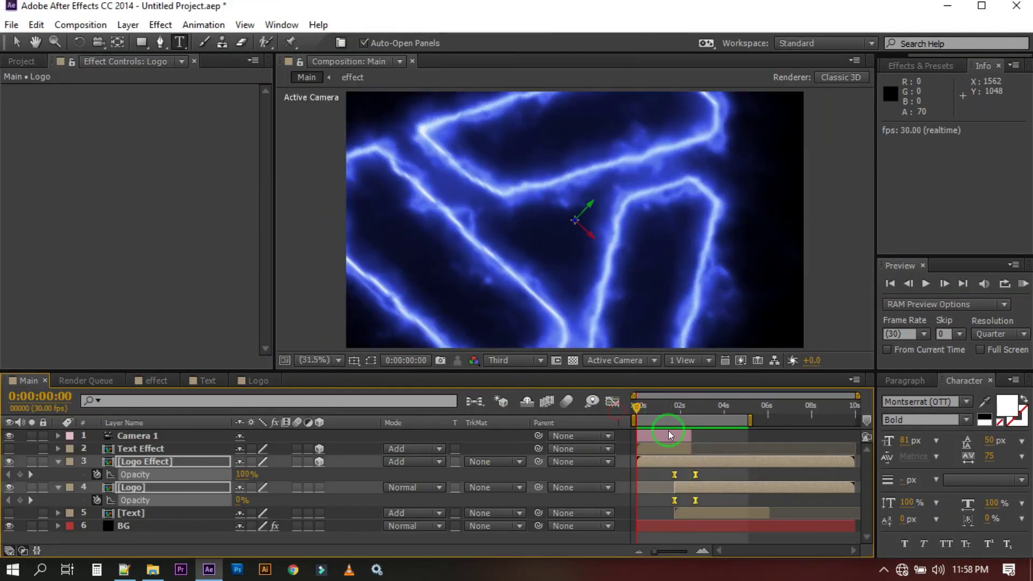
key(space)
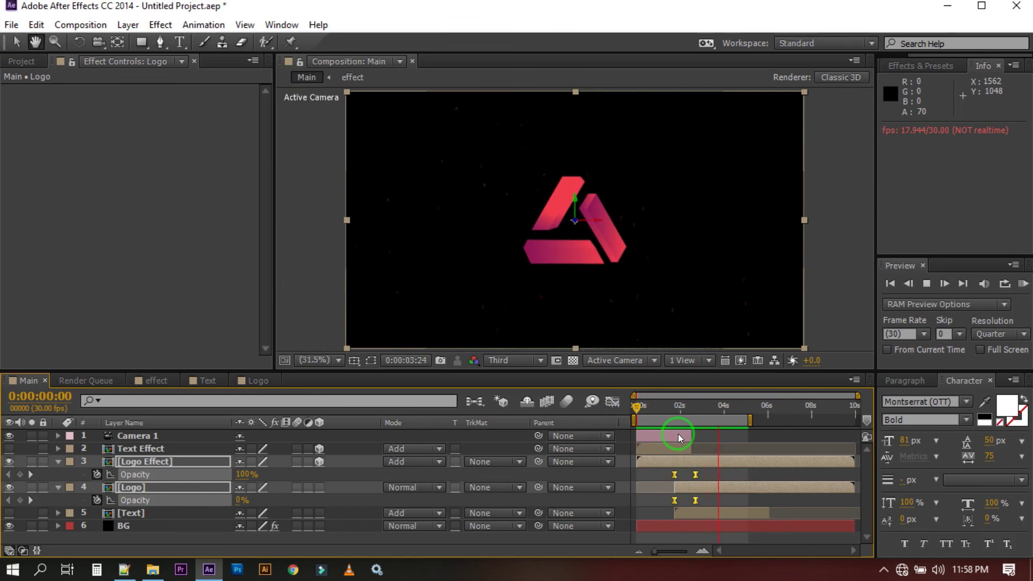
Stop the preview and trim the Main composition to its roughly five-second work area.
key(space)
key(ctrl+t)
click(764, 440)
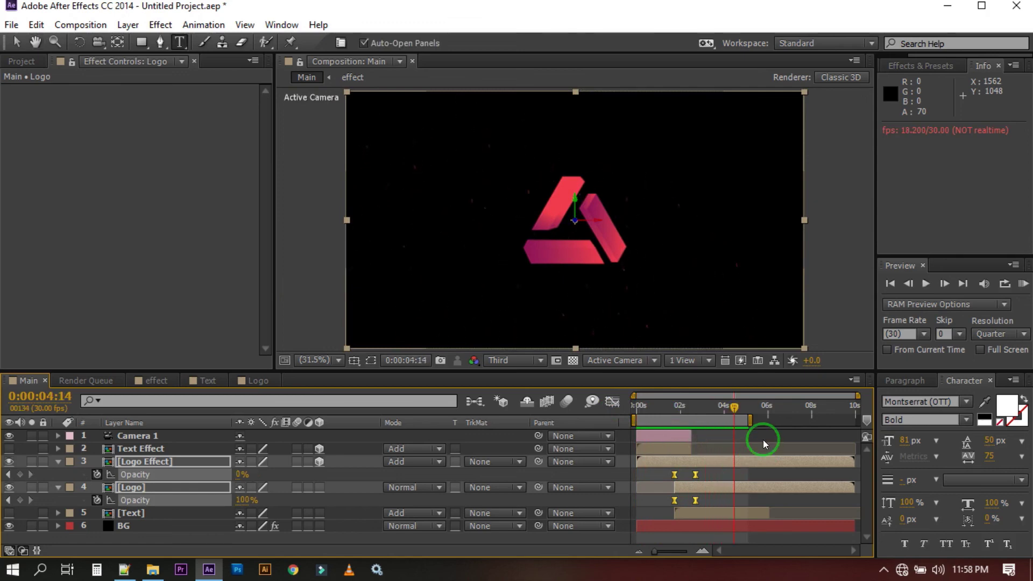
right_click(742, 421)
click(807, 465)
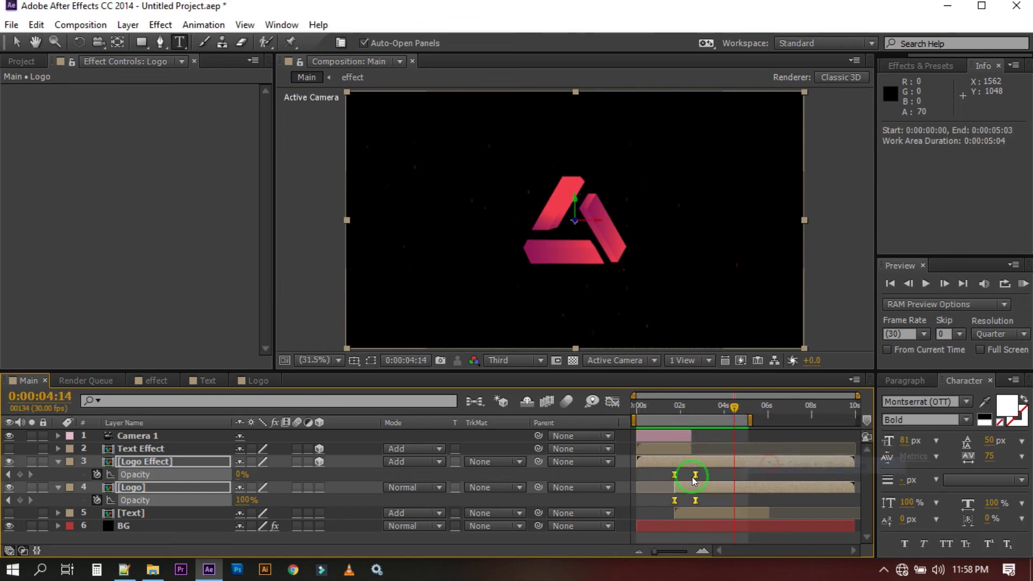
click(467, 485)
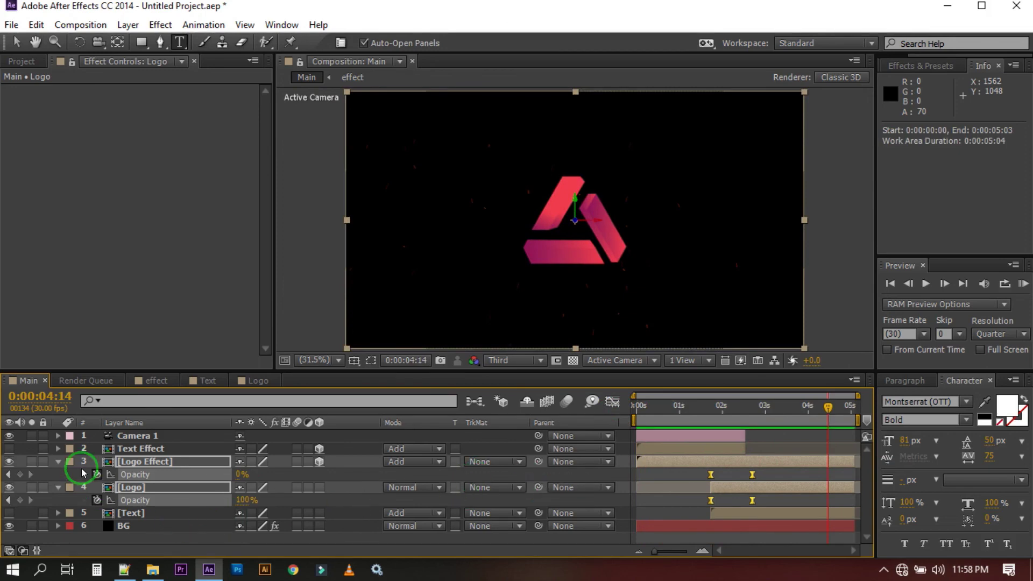
Collapse the opacity properties of the Logo Effect and Logo layers.
click(56, 475)
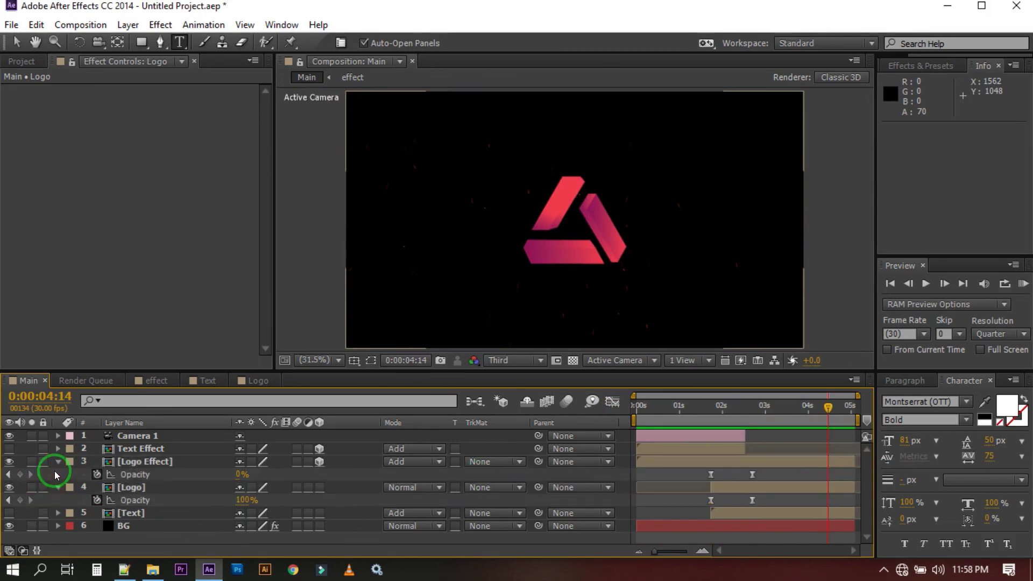
click(57, 463)
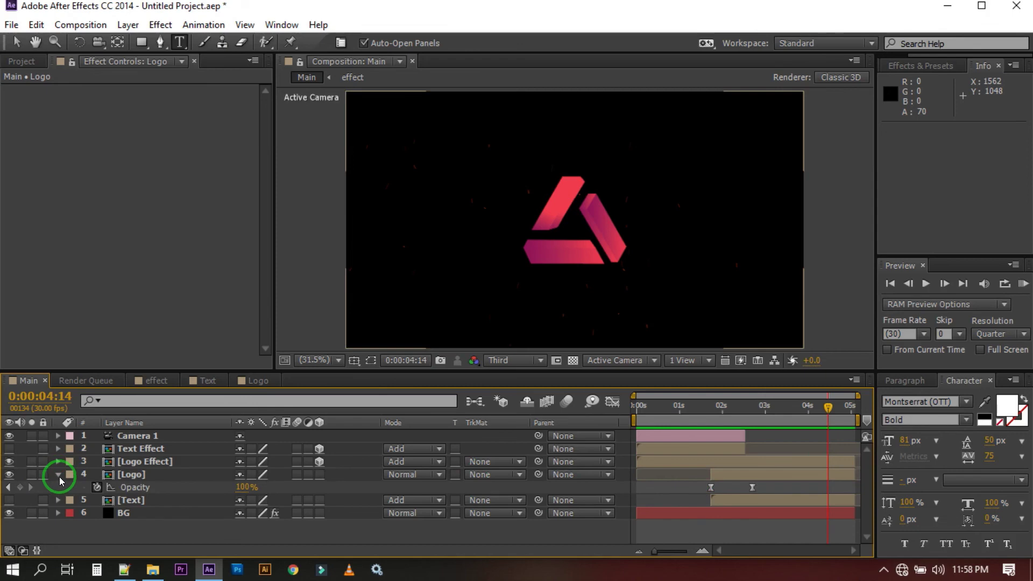
click(58, 476)
click(202, 440)
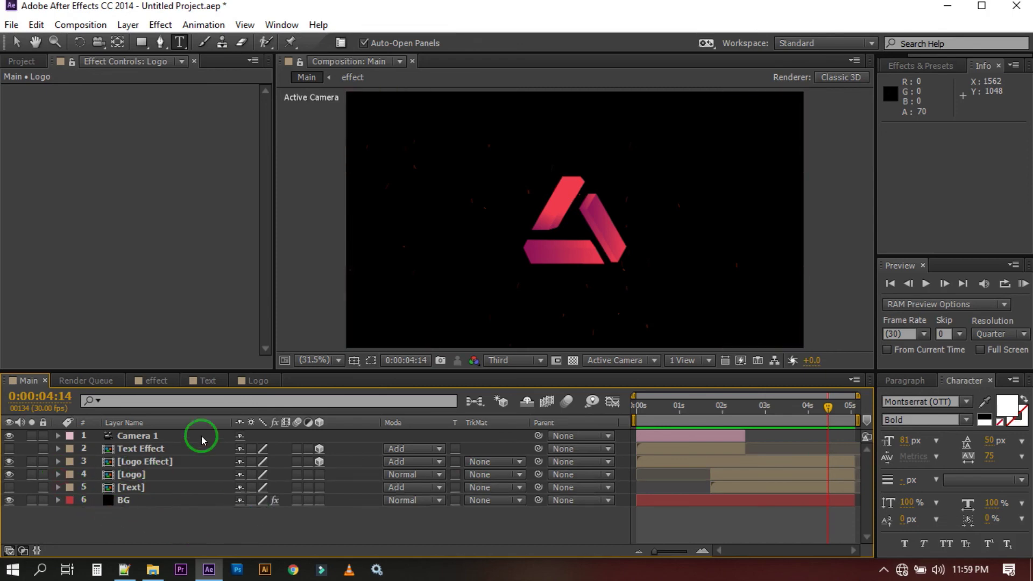
click(243, 461)
click(133, 455)
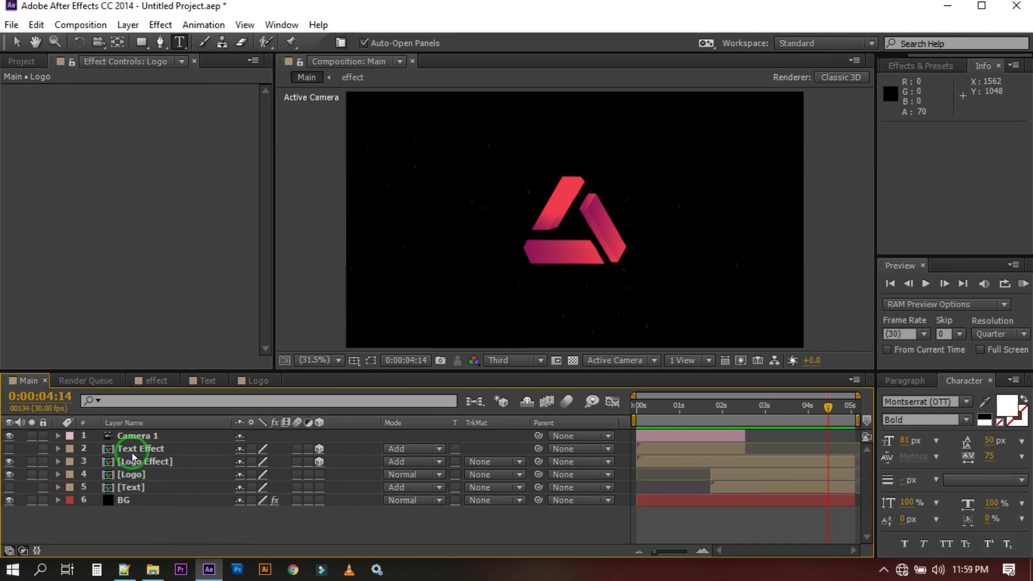
click(128, 456)
Add Main to the Render Queue with QuickTime output format and audio output turned on.
click(75, 26)
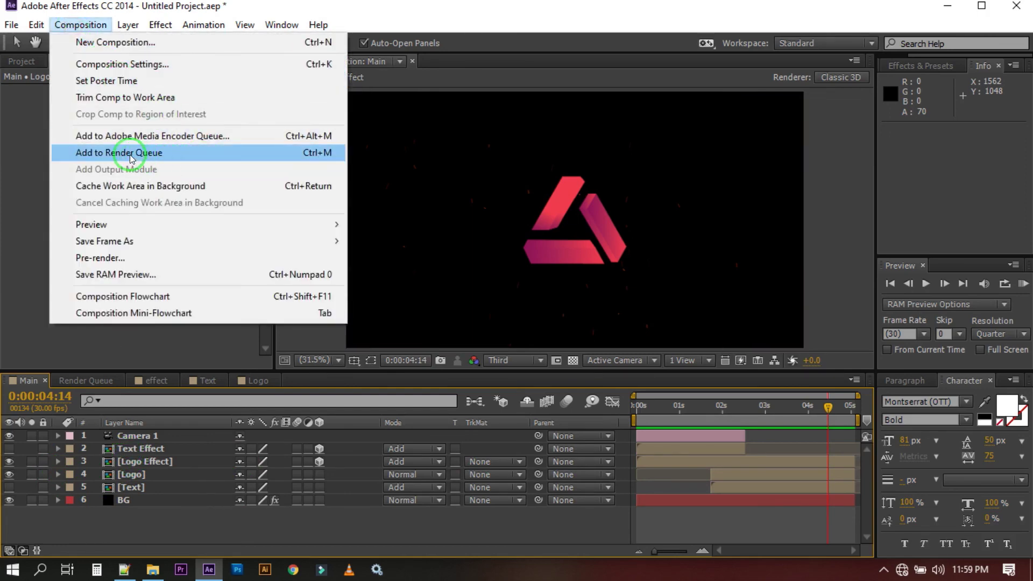
click(129, 155)
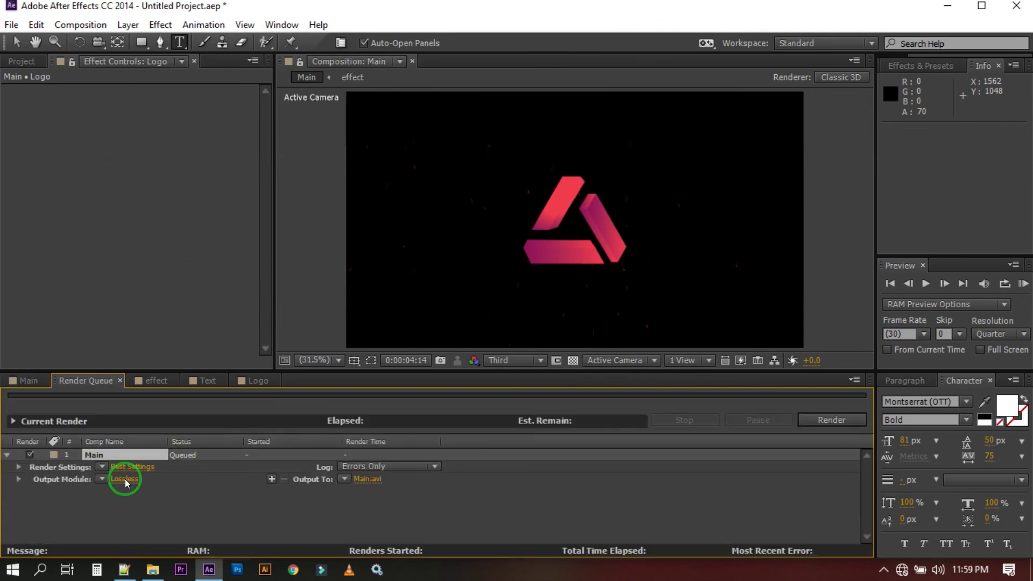
click(125, 480)
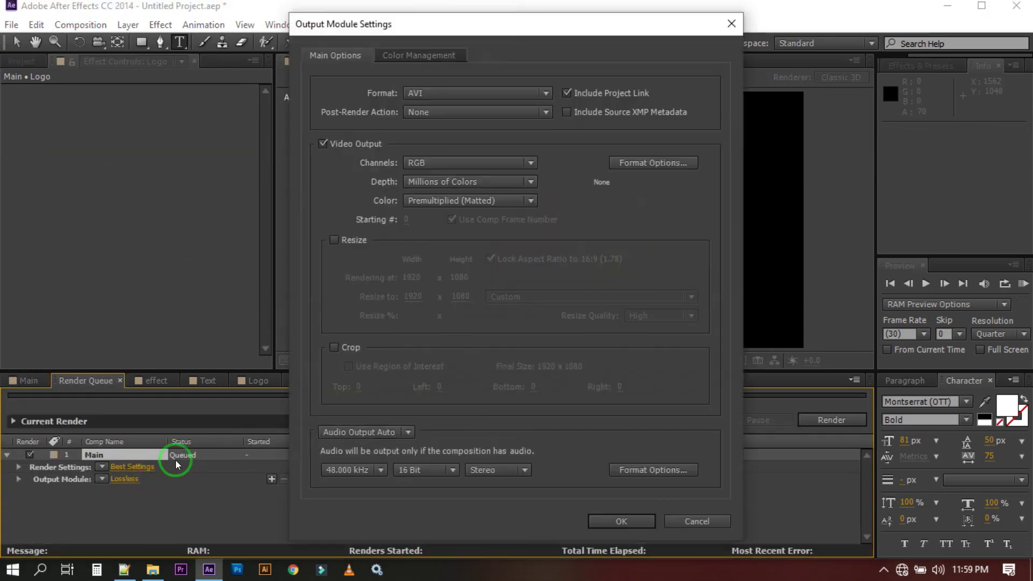
click(459, 96)
click(459, 278)
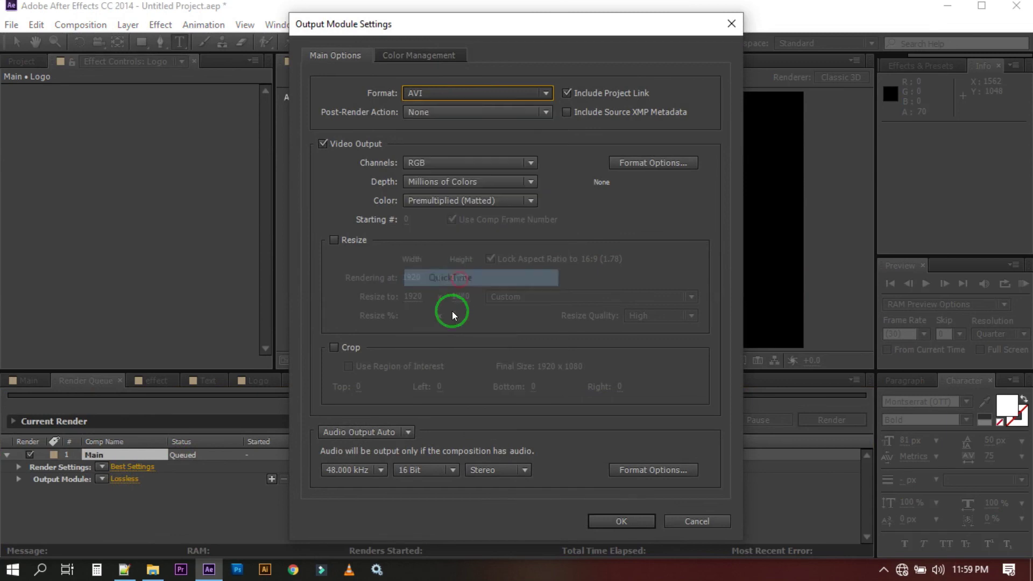
click(369, 433)
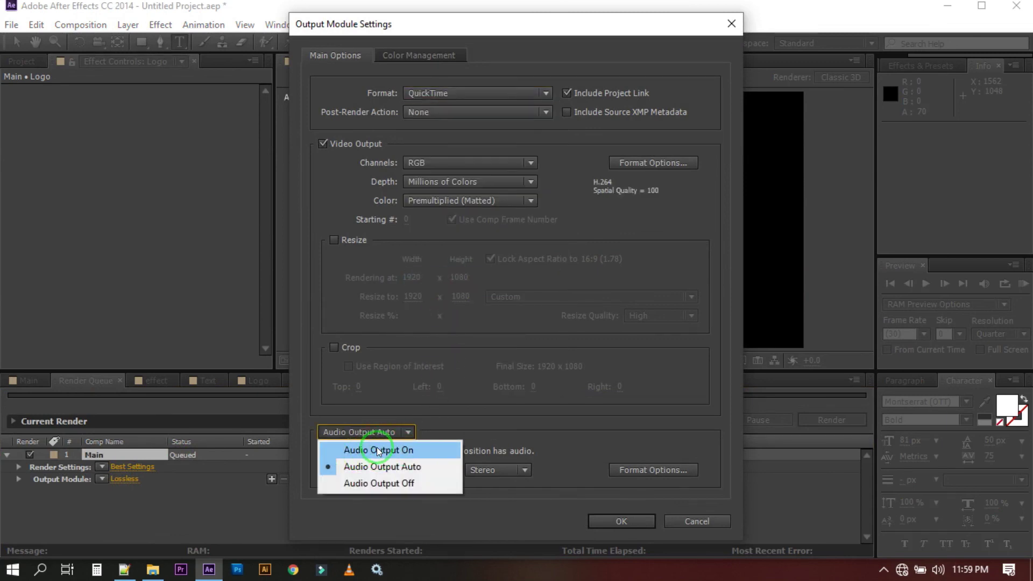
click(378, 450)
Keep AAC as the audio codec and H.264 as the video codec, then confirm the output module.
click(667, 470)
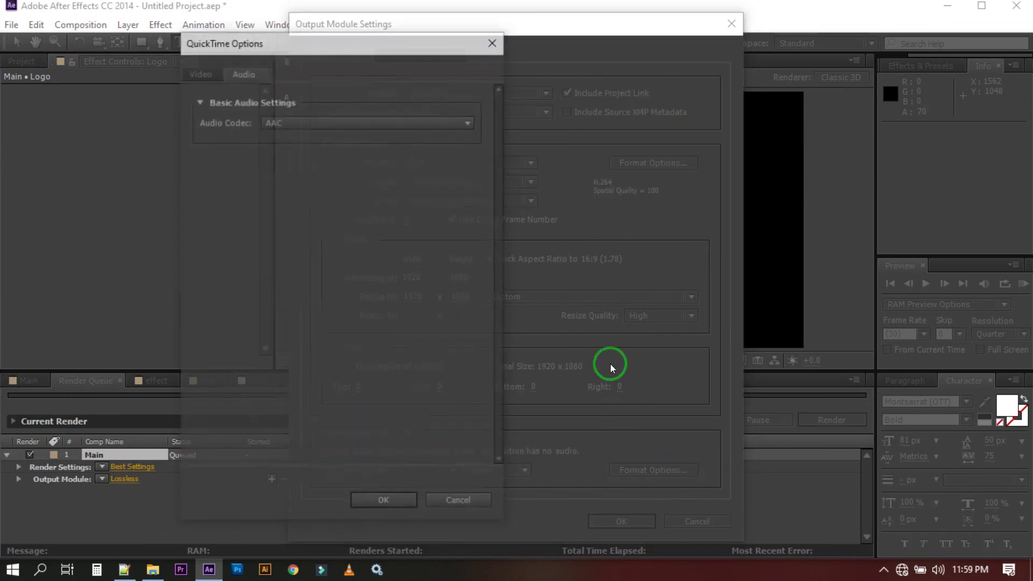
click(380, 118)
click(371, 156)
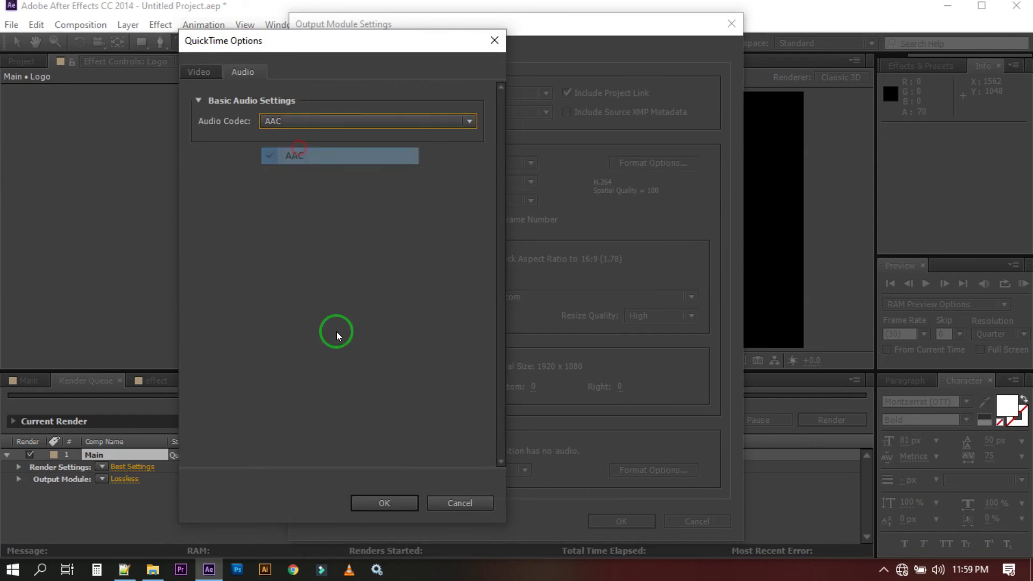
click(384, 503)
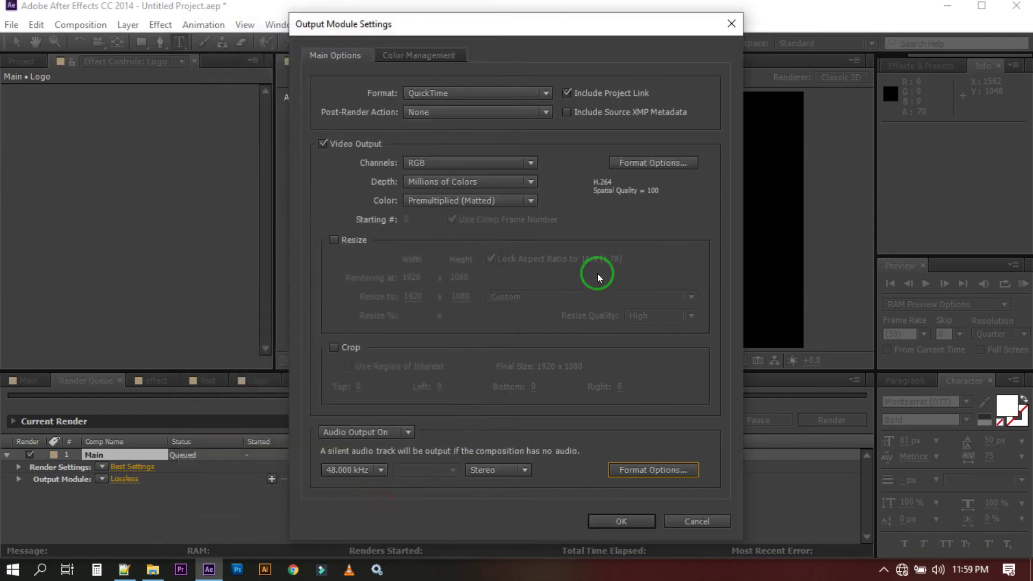
click(633, 163)
click(344, 122)
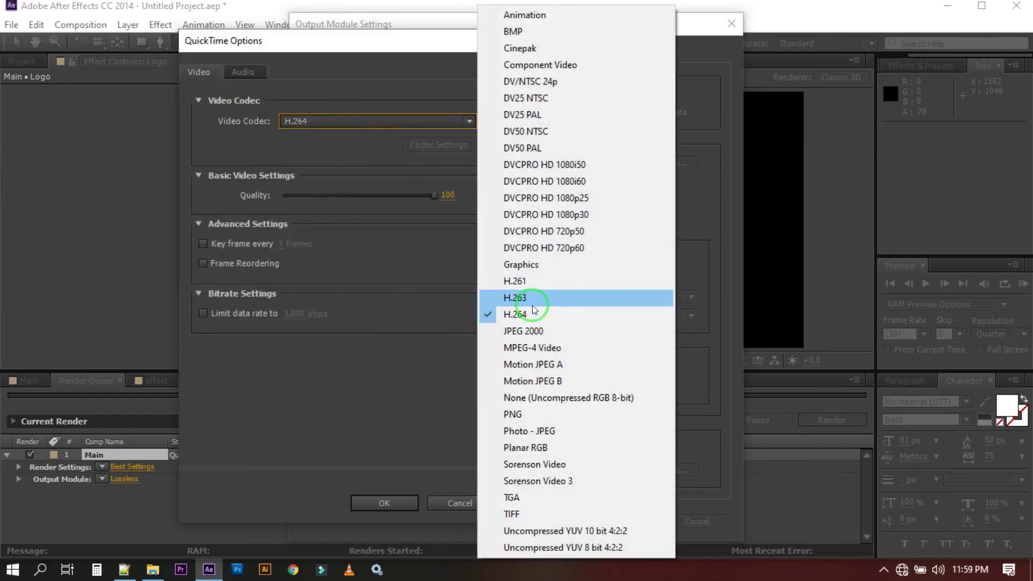
click(519, 316)
click(353, 504)
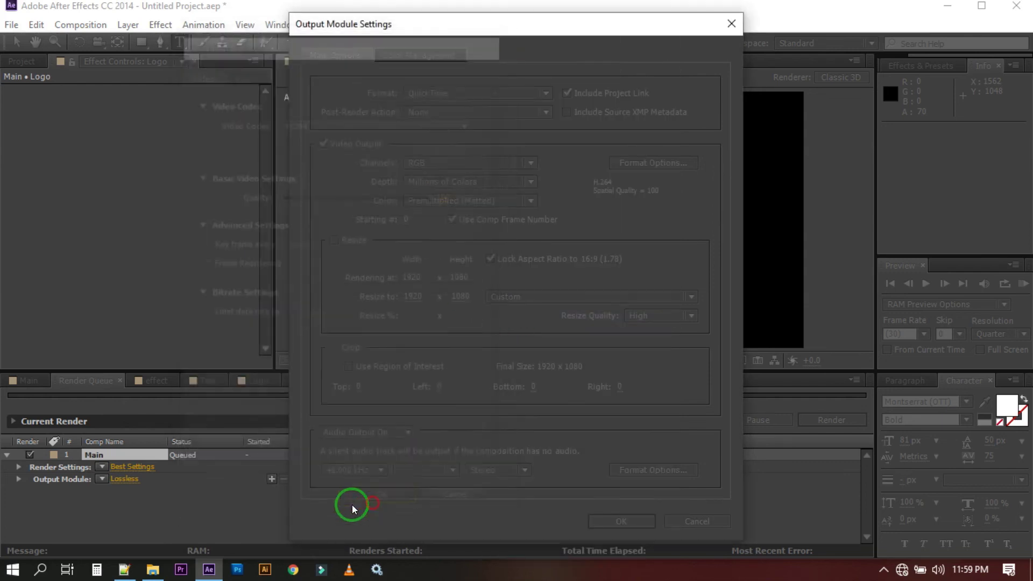
click(599, 522)
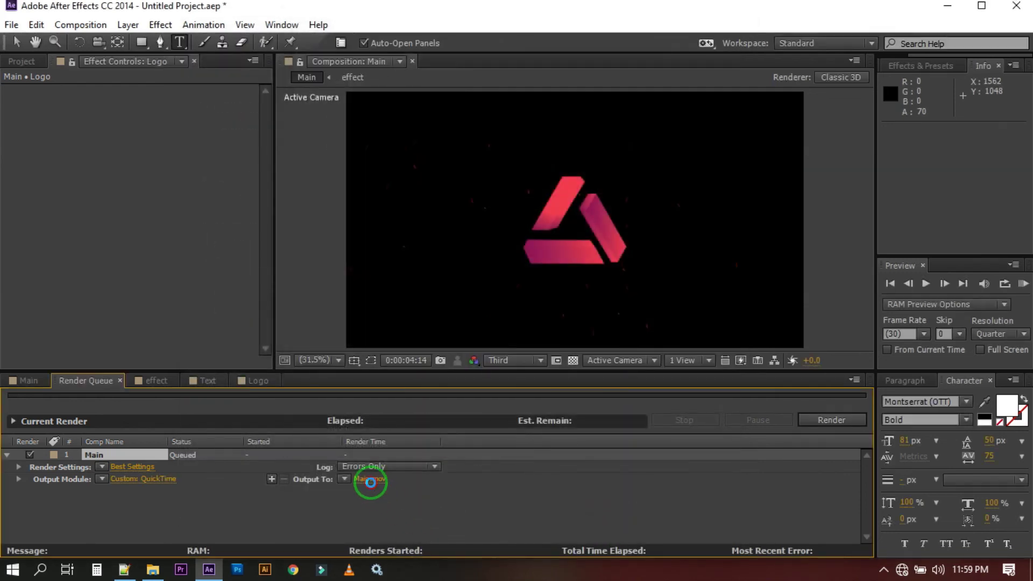
Set the render output file to Main.mov on the Desktop.
click(369, 480)
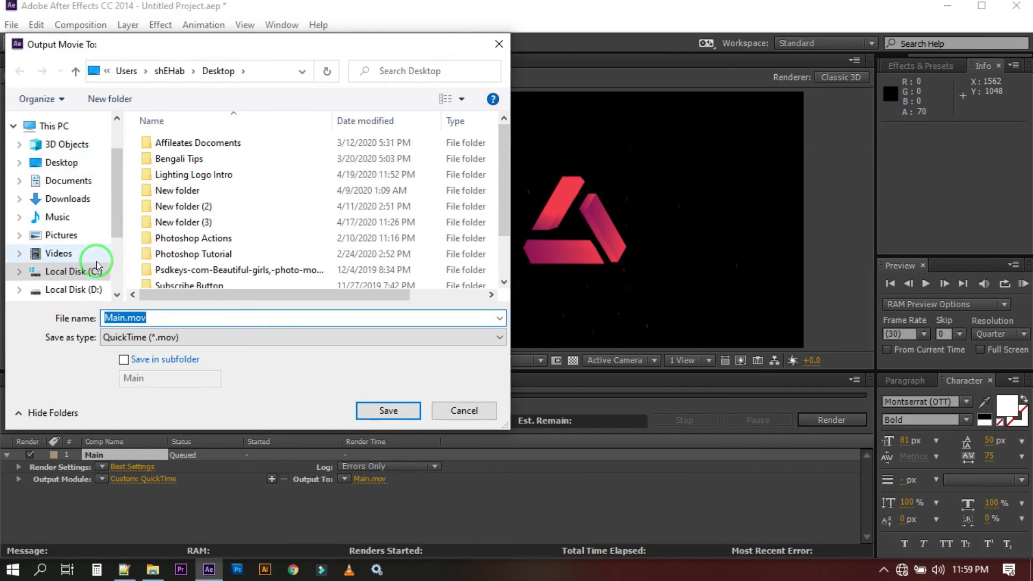
click(376, 410)
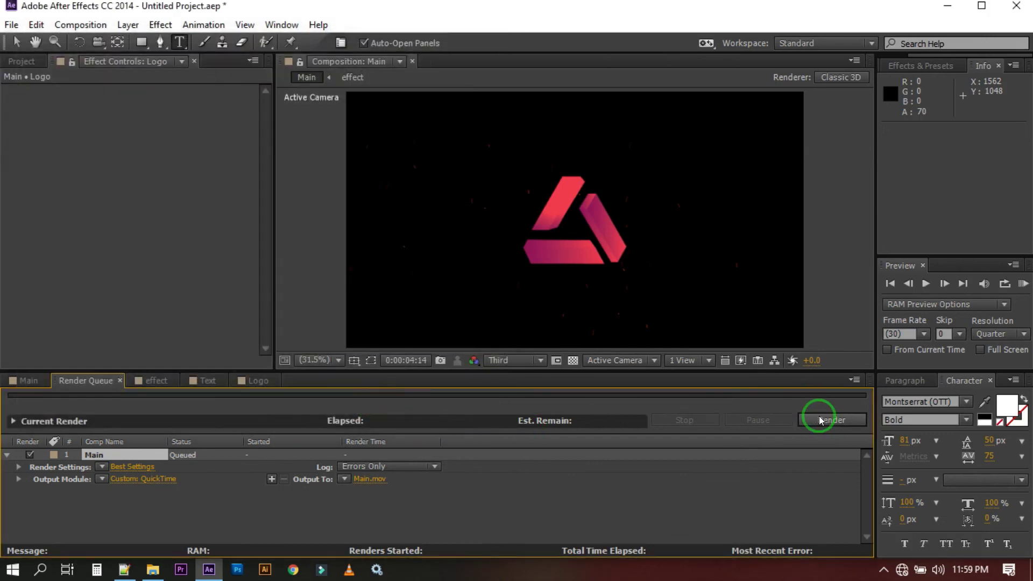